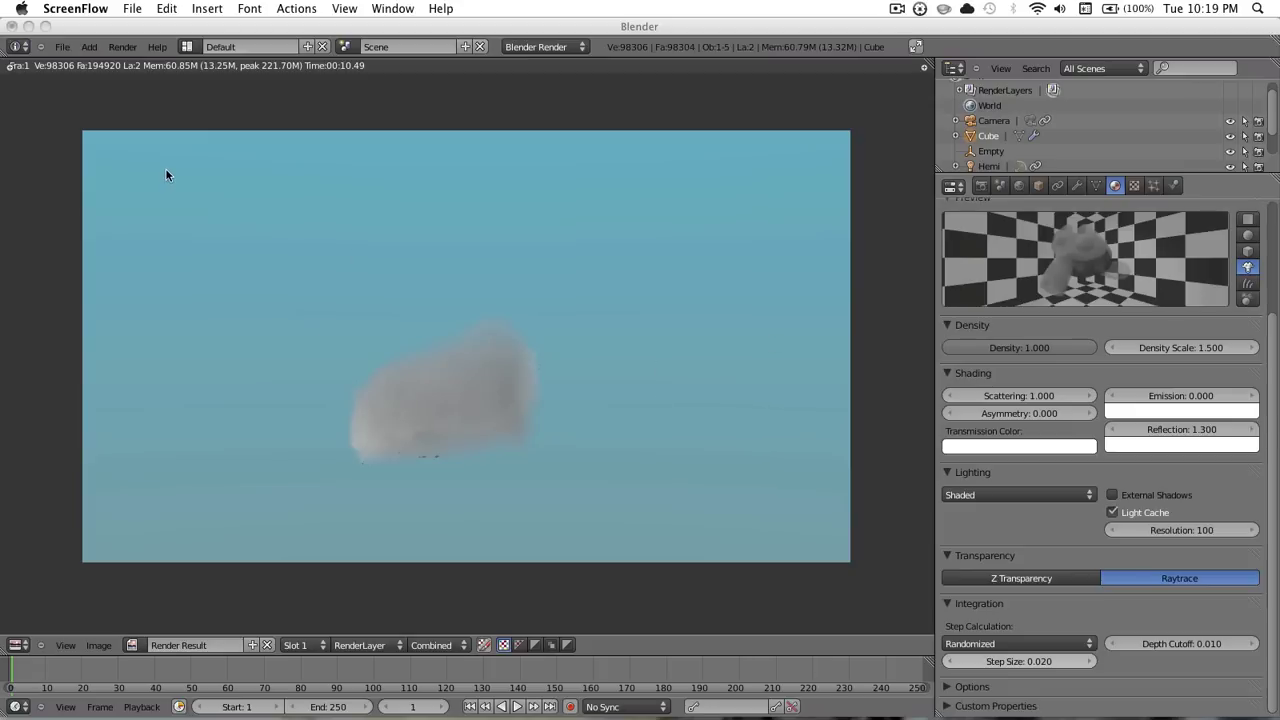
Step: Load a new default scene via File > New and turn the preferences area into a 3D View
click(68, 60)
click(62, 48)
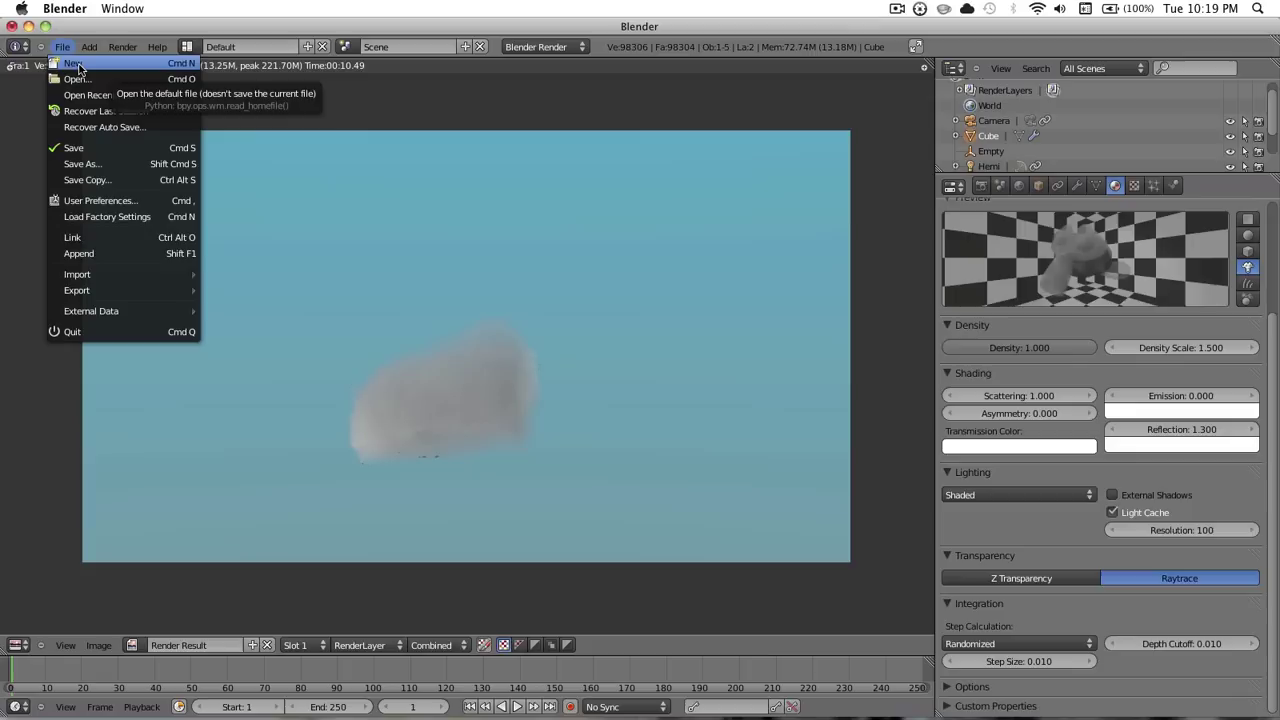
click(66, 47)
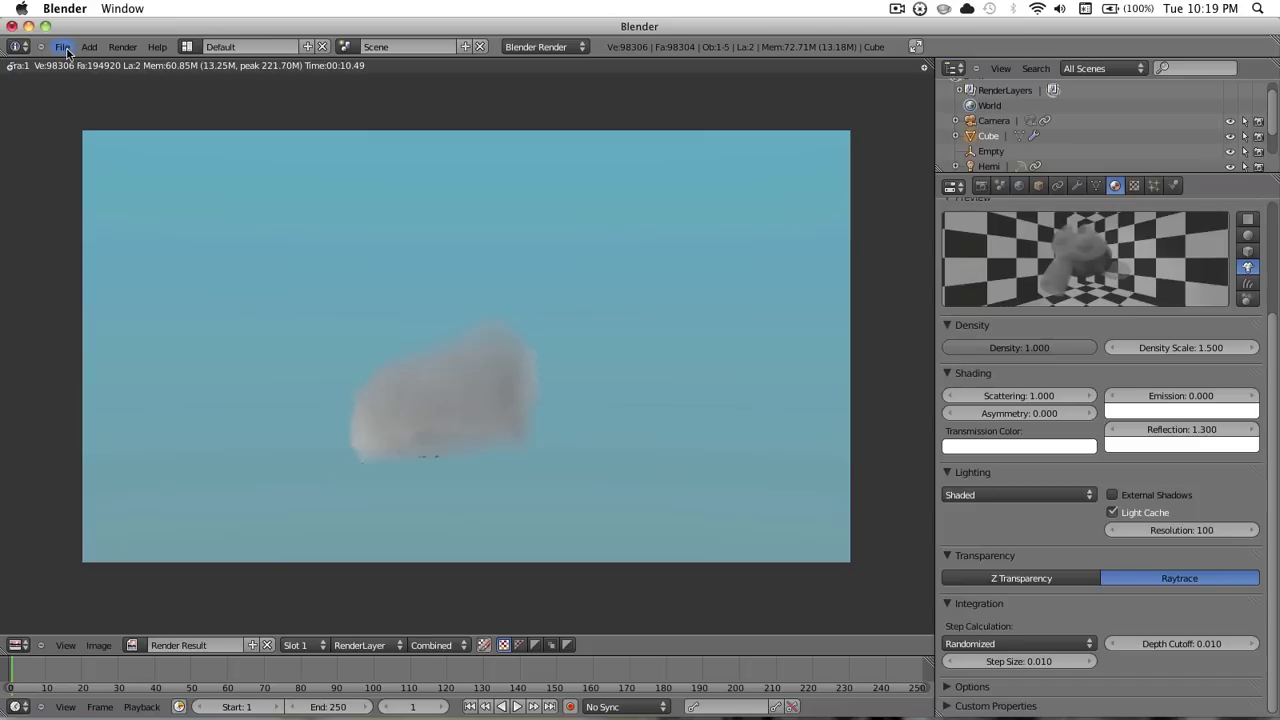
click(62, 47)
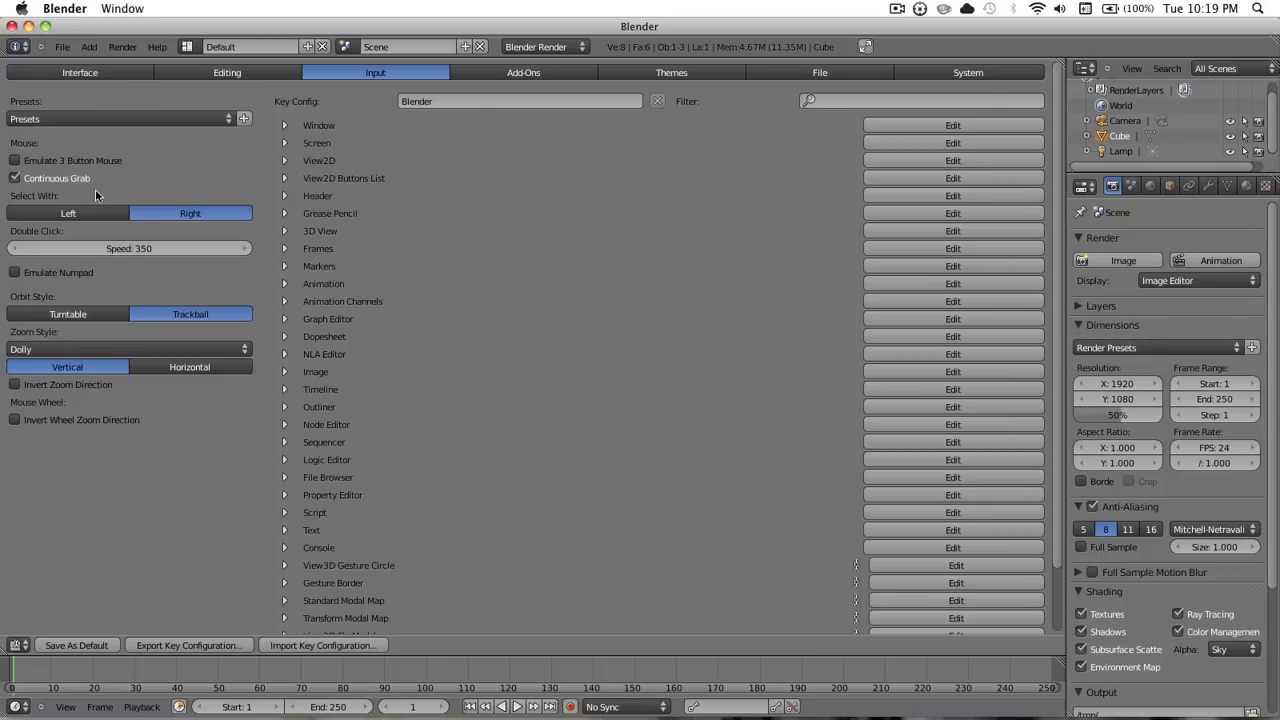
click(19, 645)
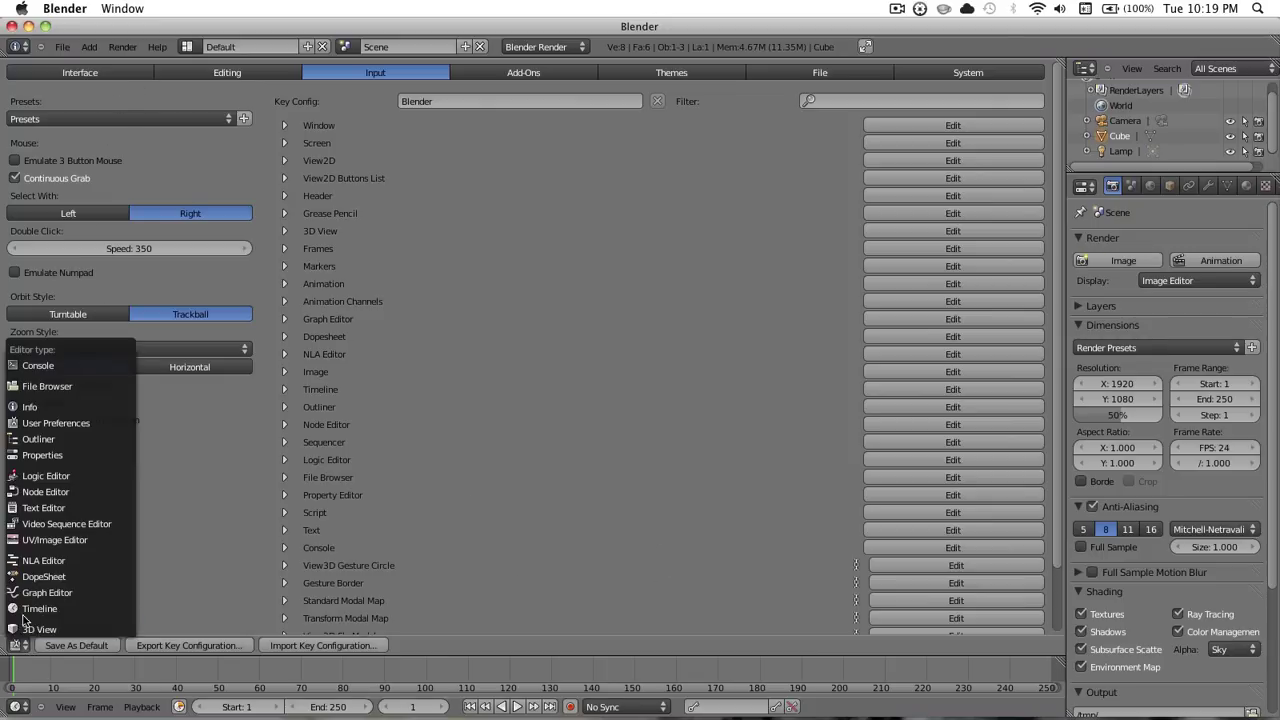
click(26, 627)
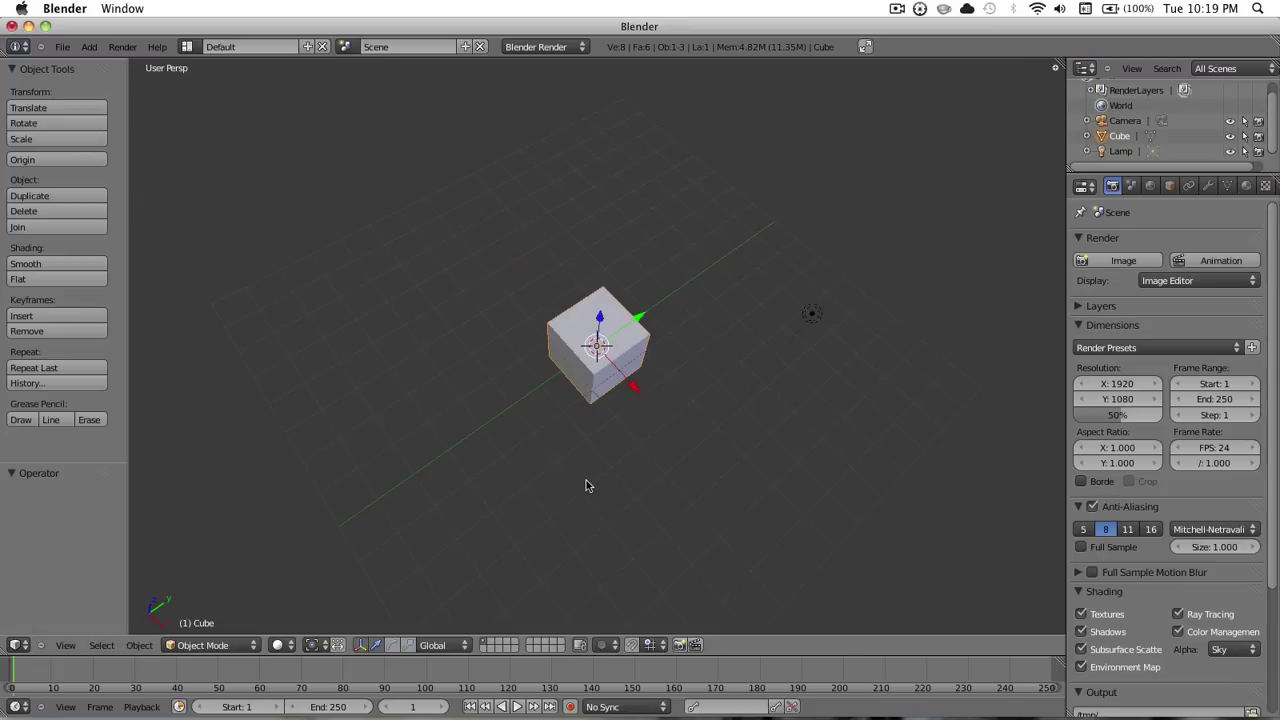
Step: Widen the Properties editor and add a Subdivision Surface modifier to the cube
middle_drag(587, 486, 632, 403)
scroll(586, 403, up, 4)
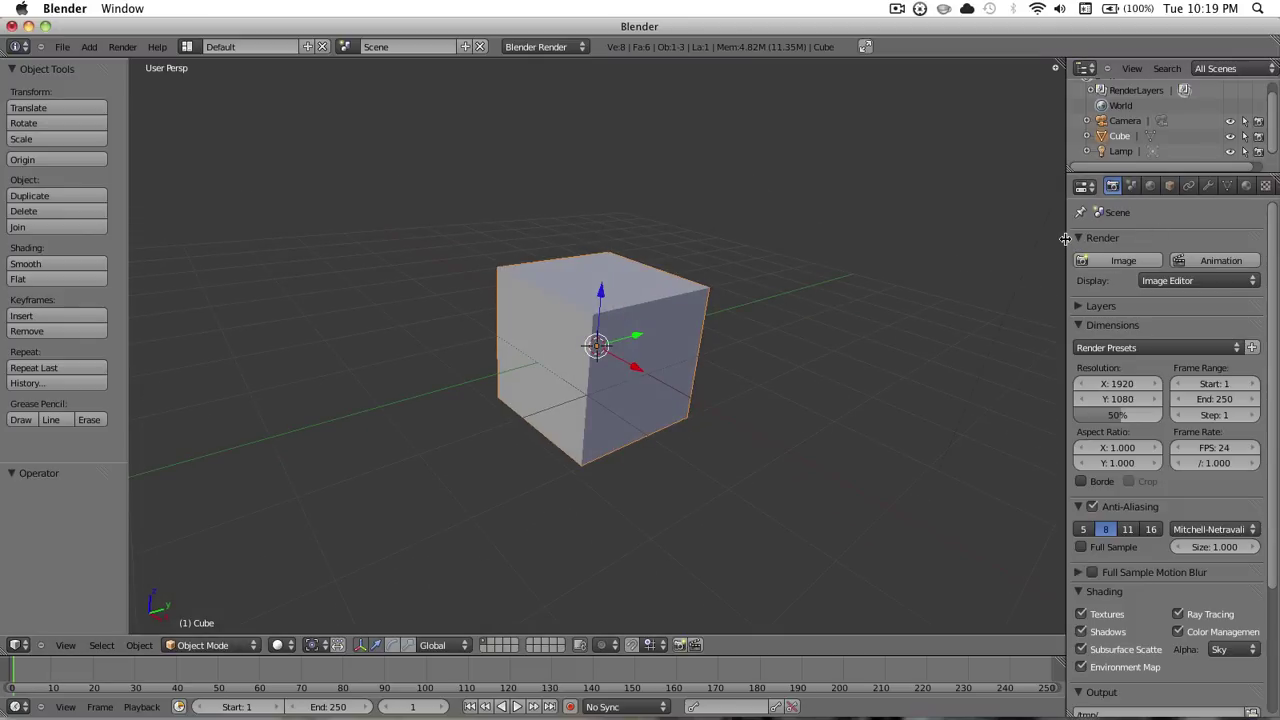
drag(1066, 238, 821, 250)
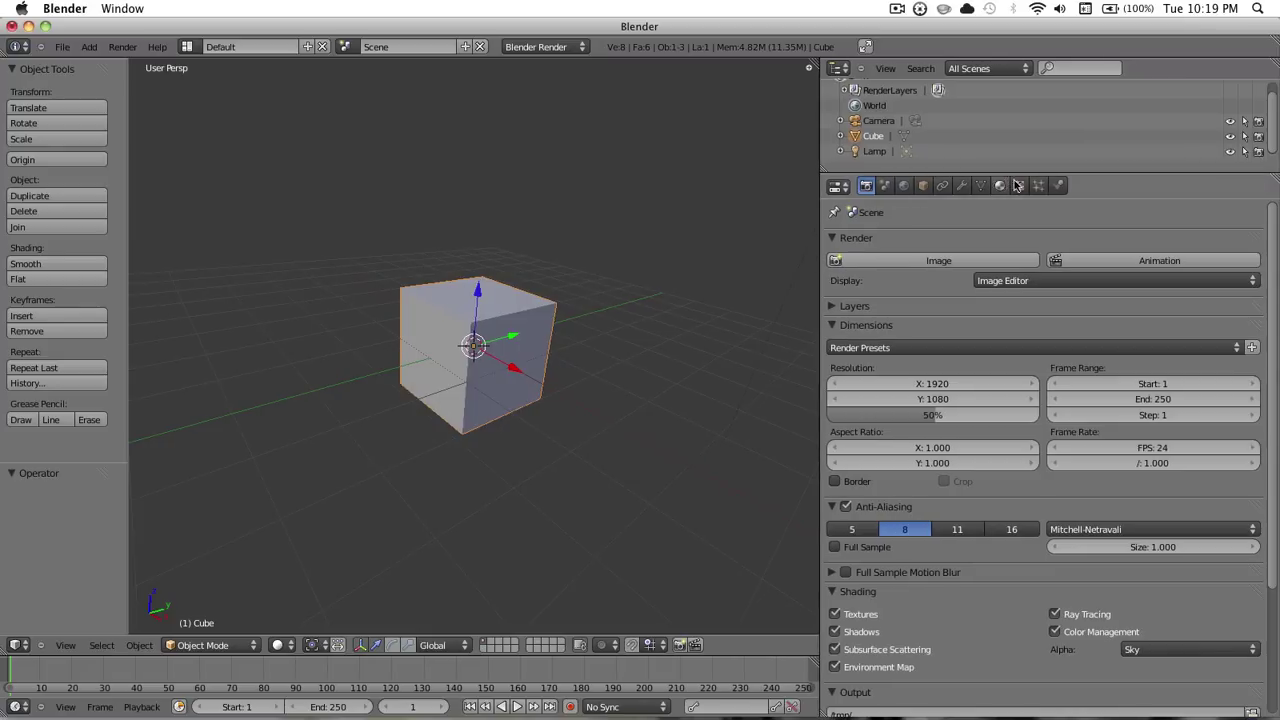
click(963, 187)
click(911, 266)
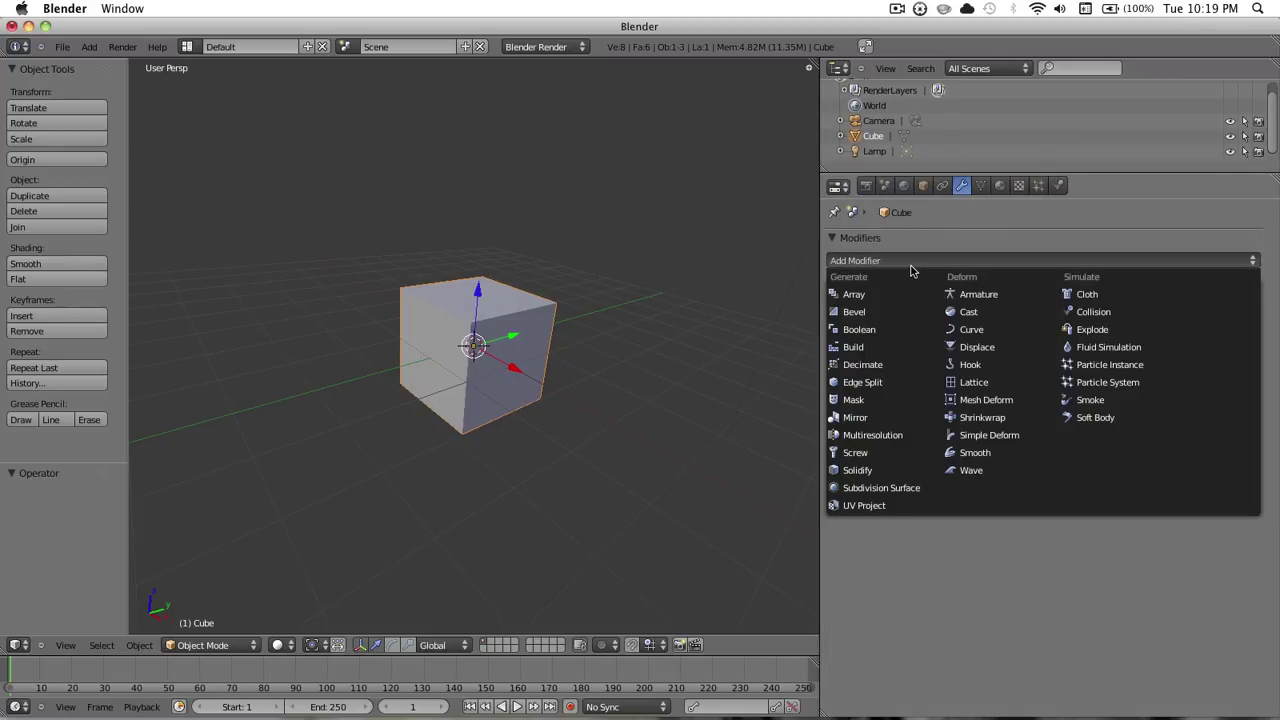
click(881, 488)
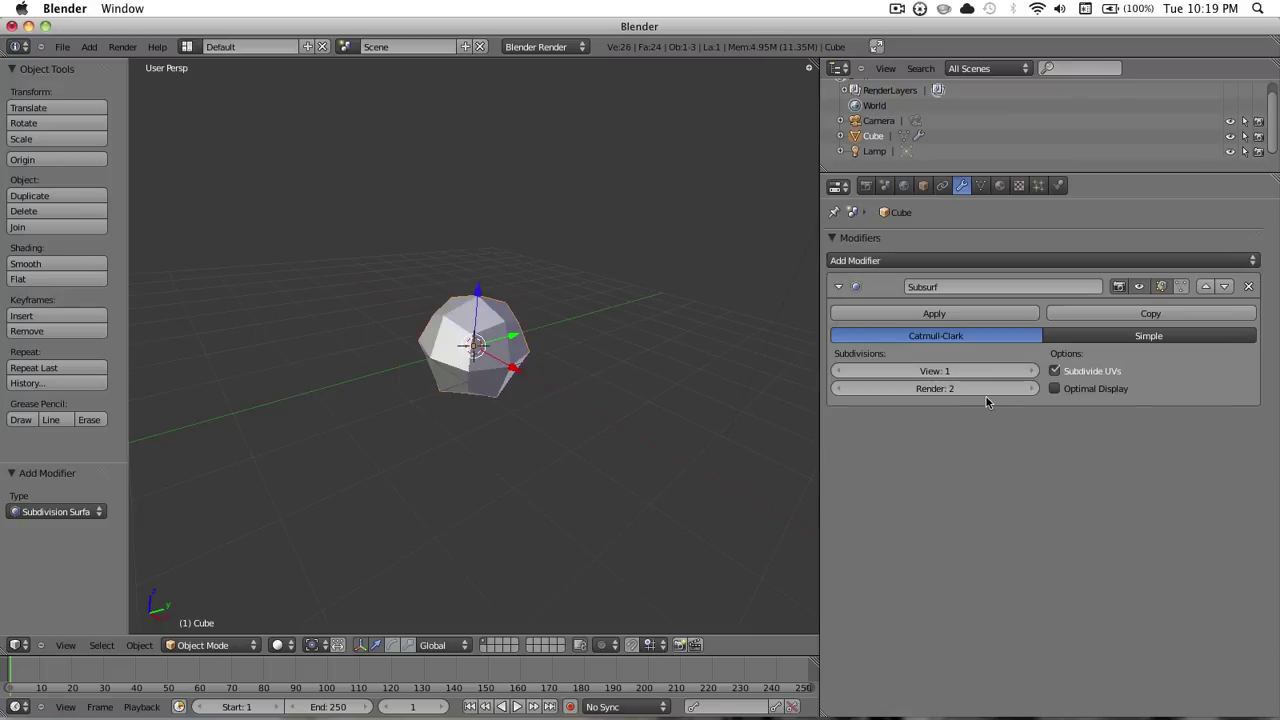
Step: Set View and Render subdivisions to 4, shade smooth, and apply the modifier
click(1034, 371)
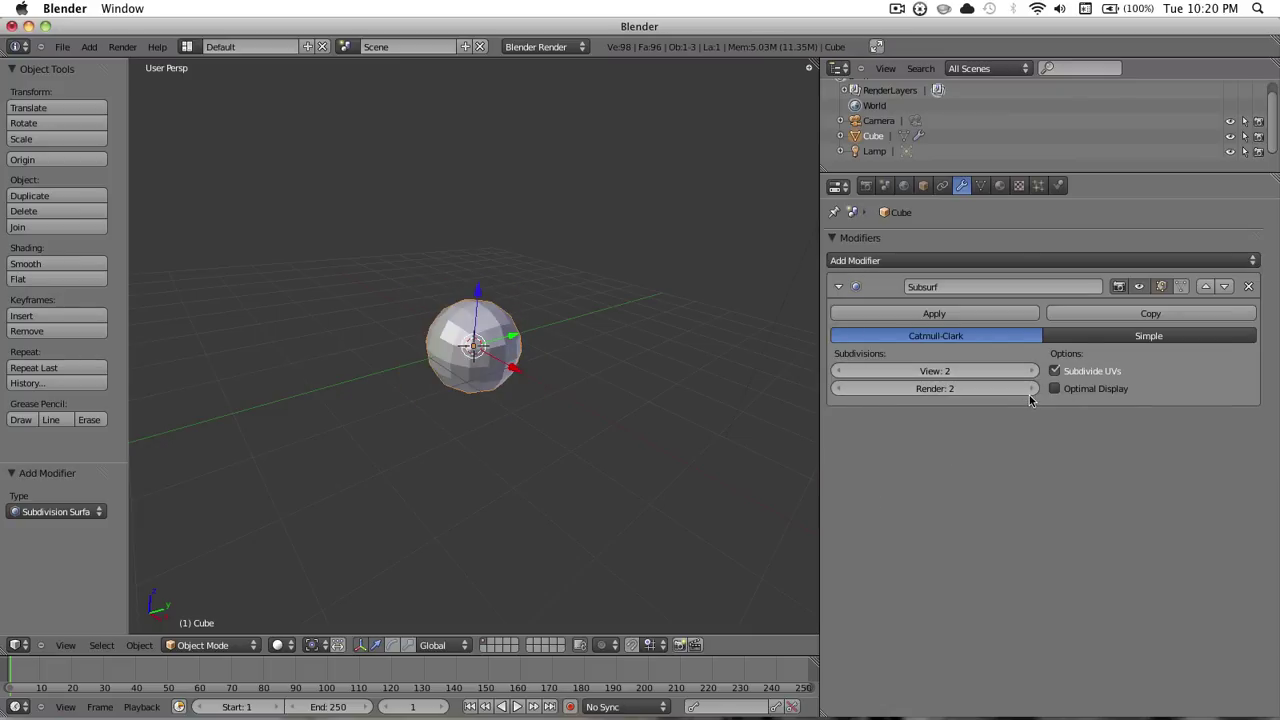
click(1032, 389)
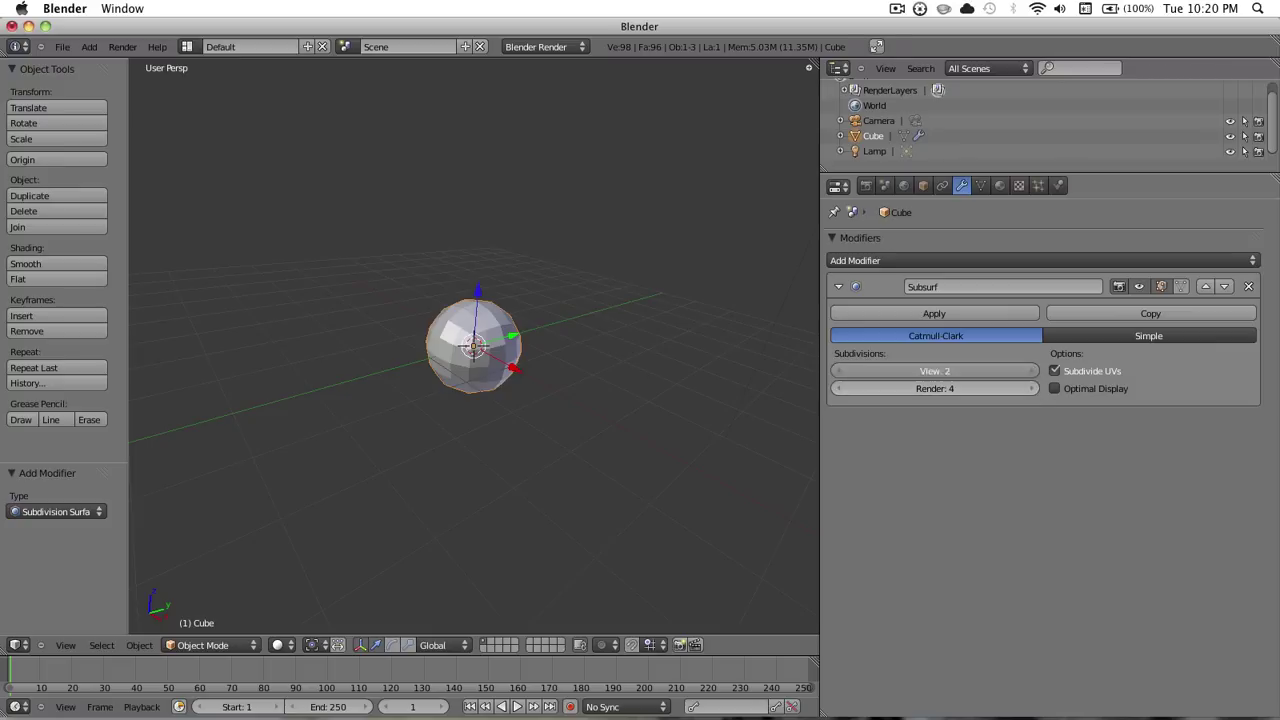
click(1033, 371)
click(1033, 371)
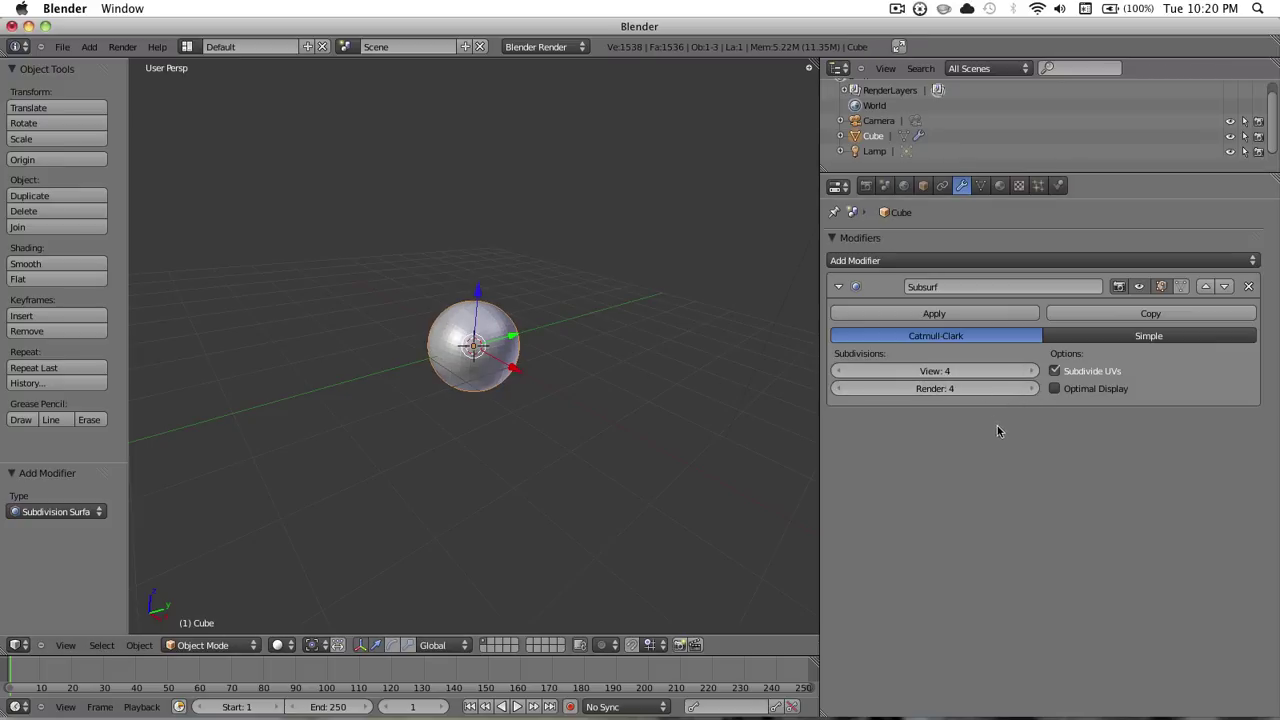
scroll(605, 360, up, 3)
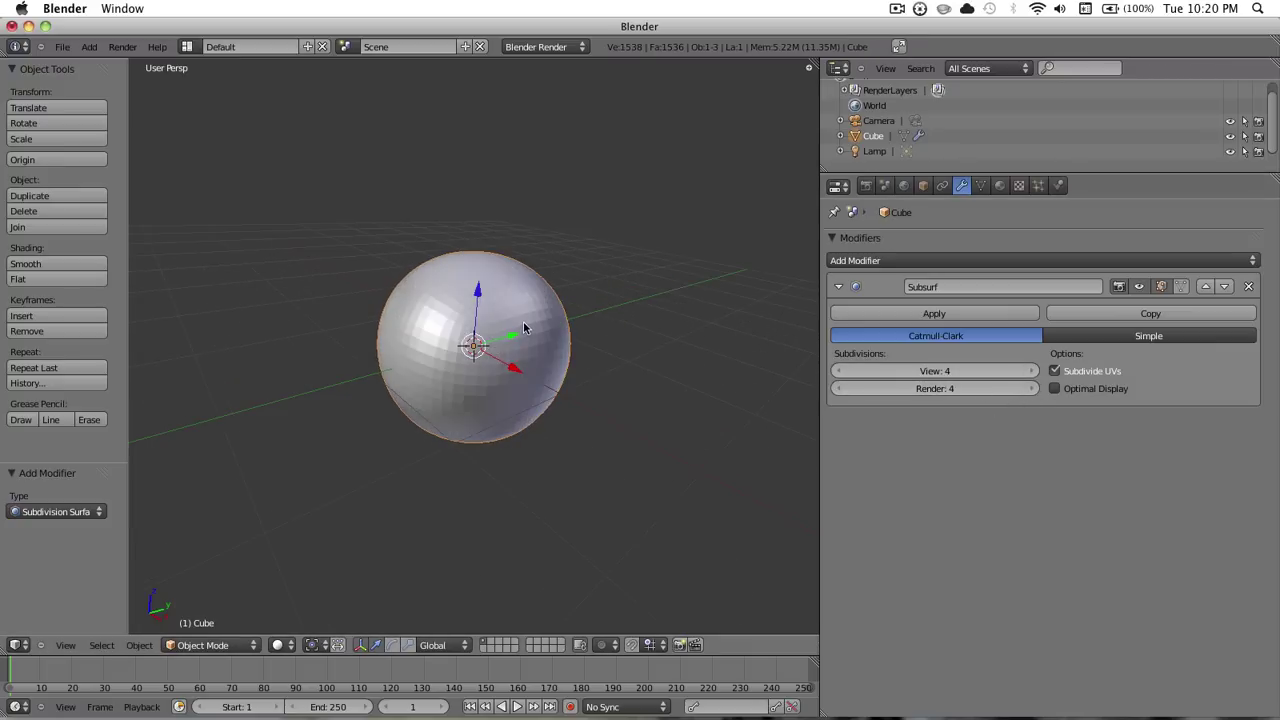
click(58, 264)
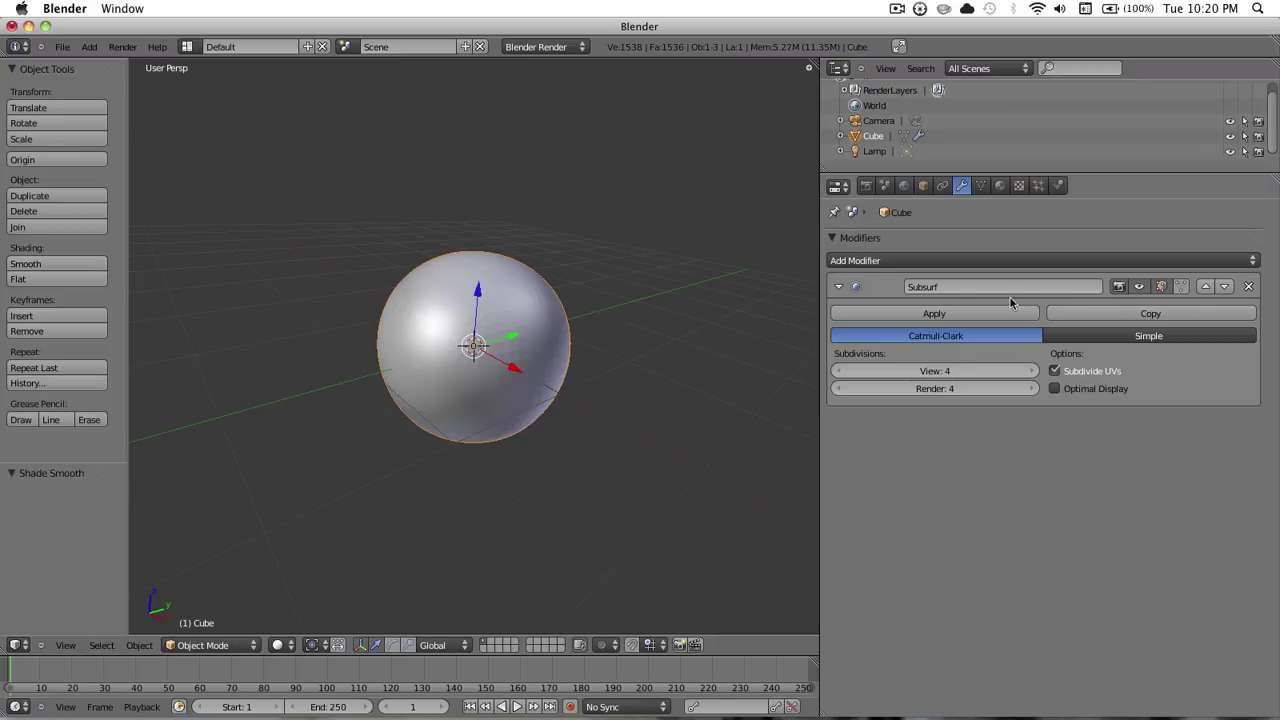
click(934, 314)
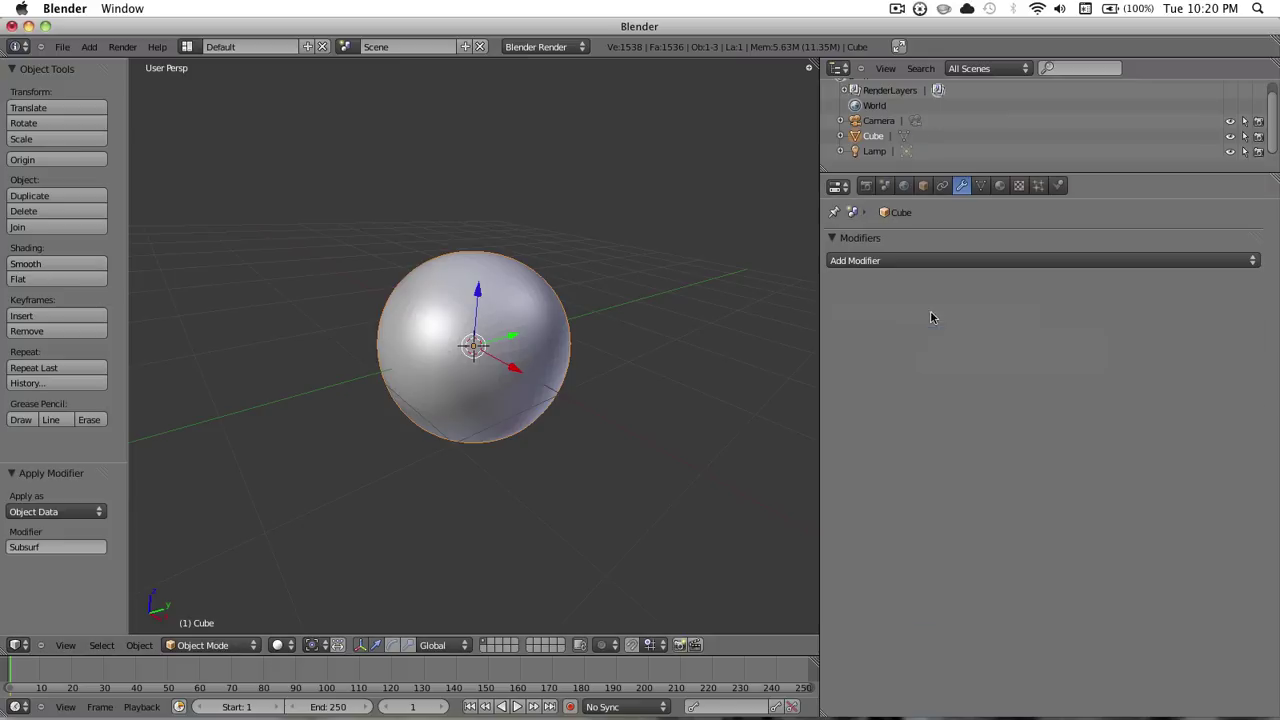
middle_drag(497, 240, 478, 303)
scroll(549, 300, down, 3)
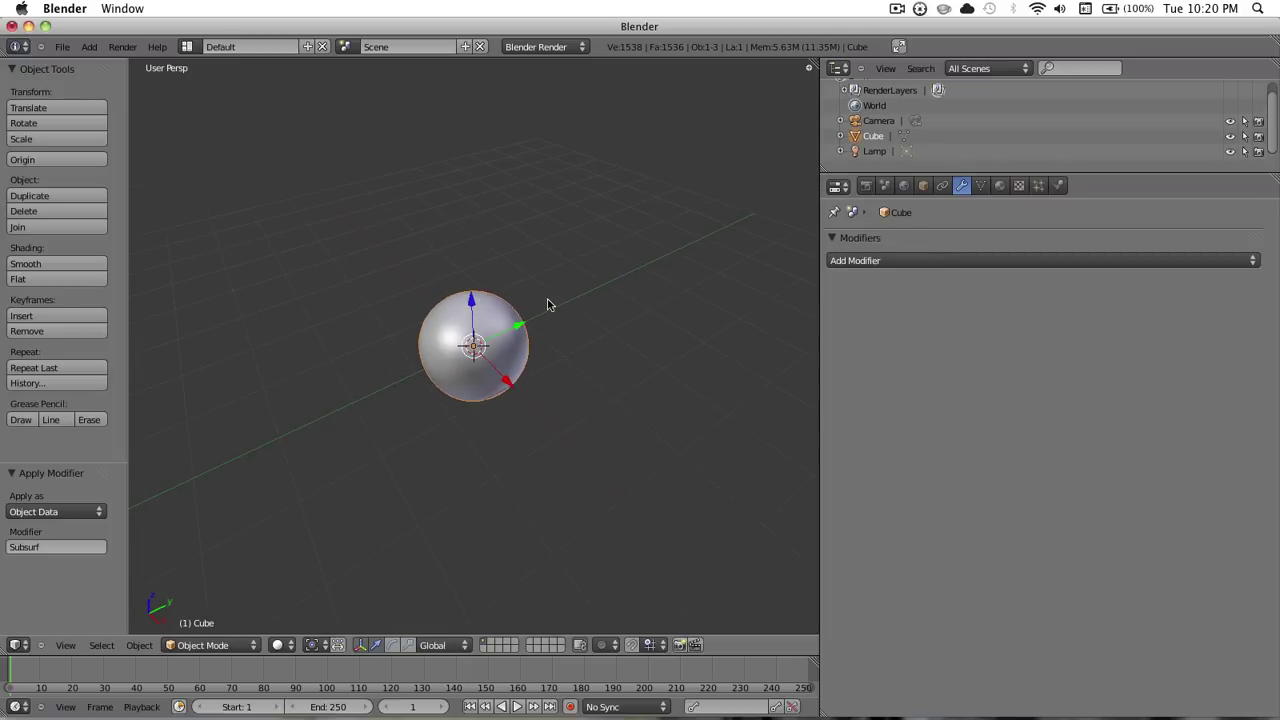
Step: Change the material's Tex texture type to Clouds
click(1020, 187)
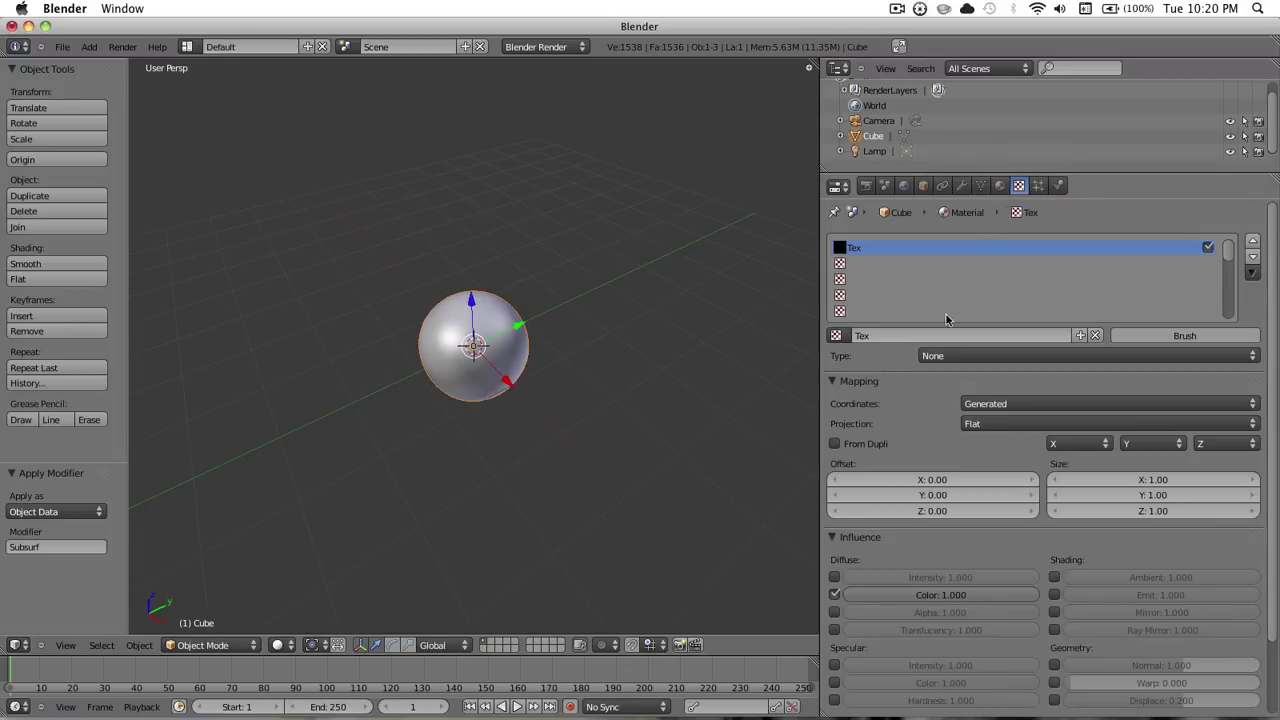
right_click(1152, 250)
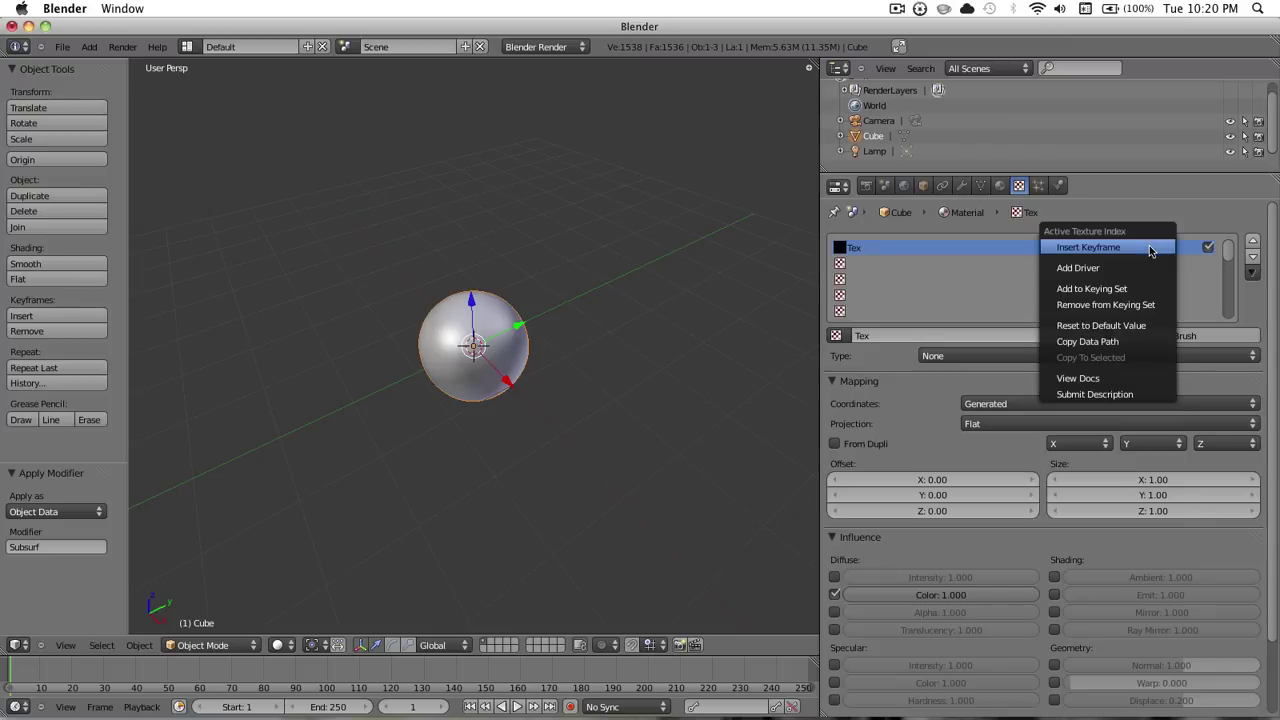
click(1087, 341)
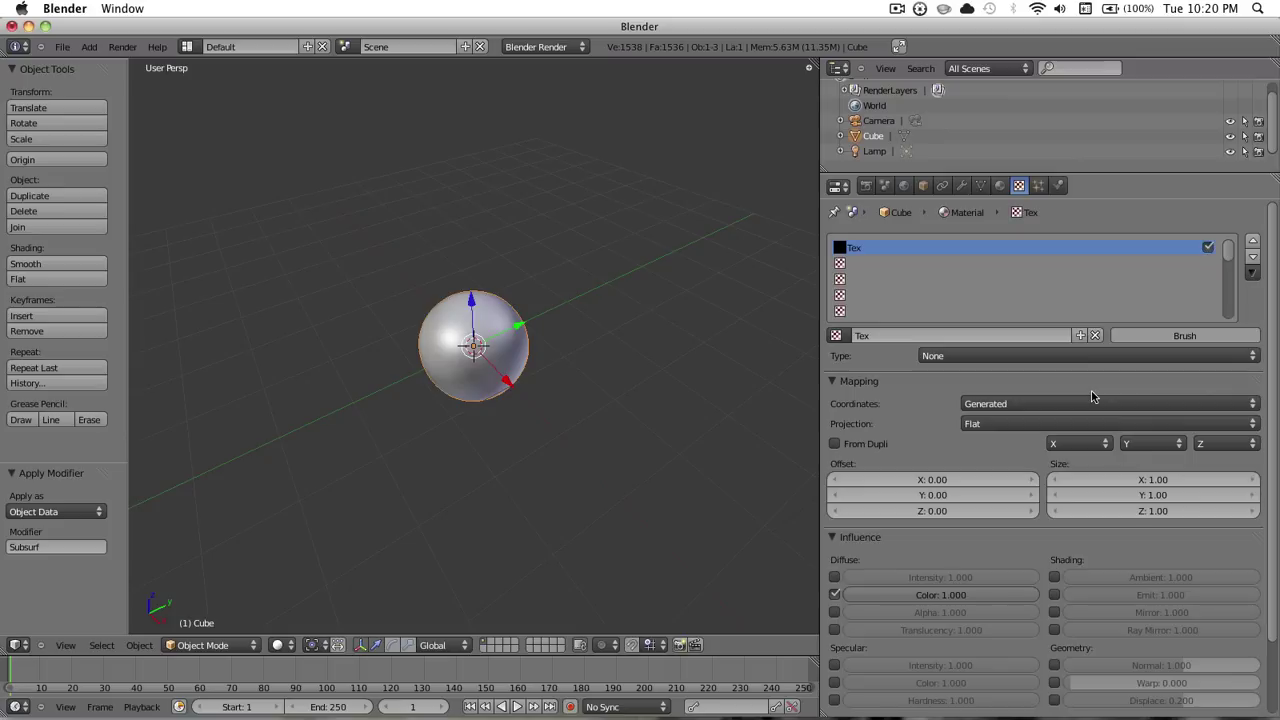
click(984, 357)
click(972, 306)
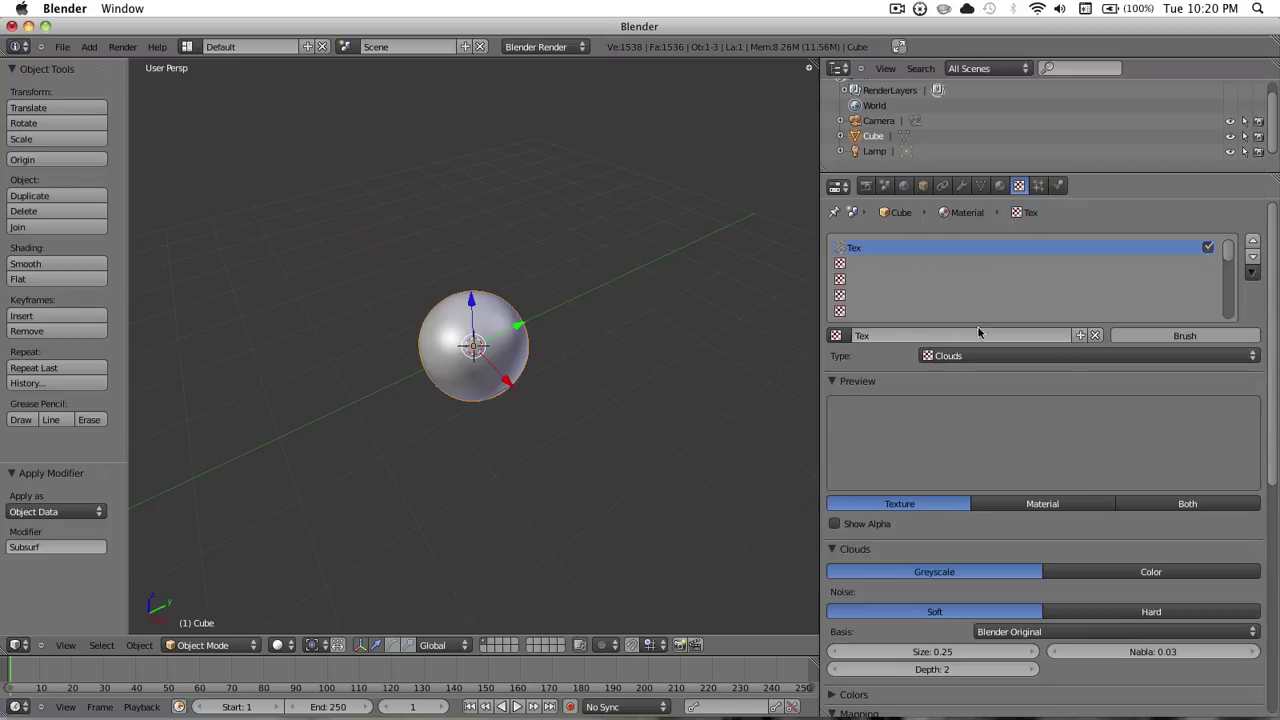
Step: Switch the Clouds noise to Hard and set its Size to 1.00
click(1129, 611)
scroll(1130, 600, down, 2)
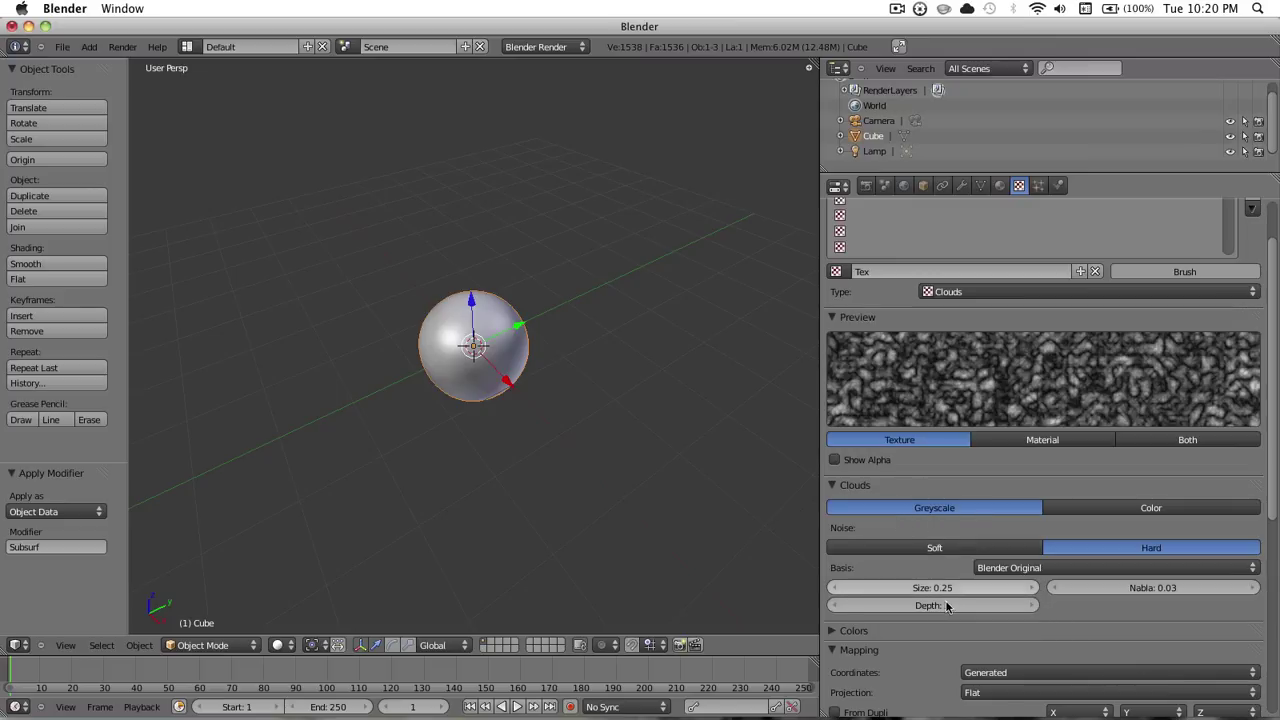
drag(932, 588, 982, 588)
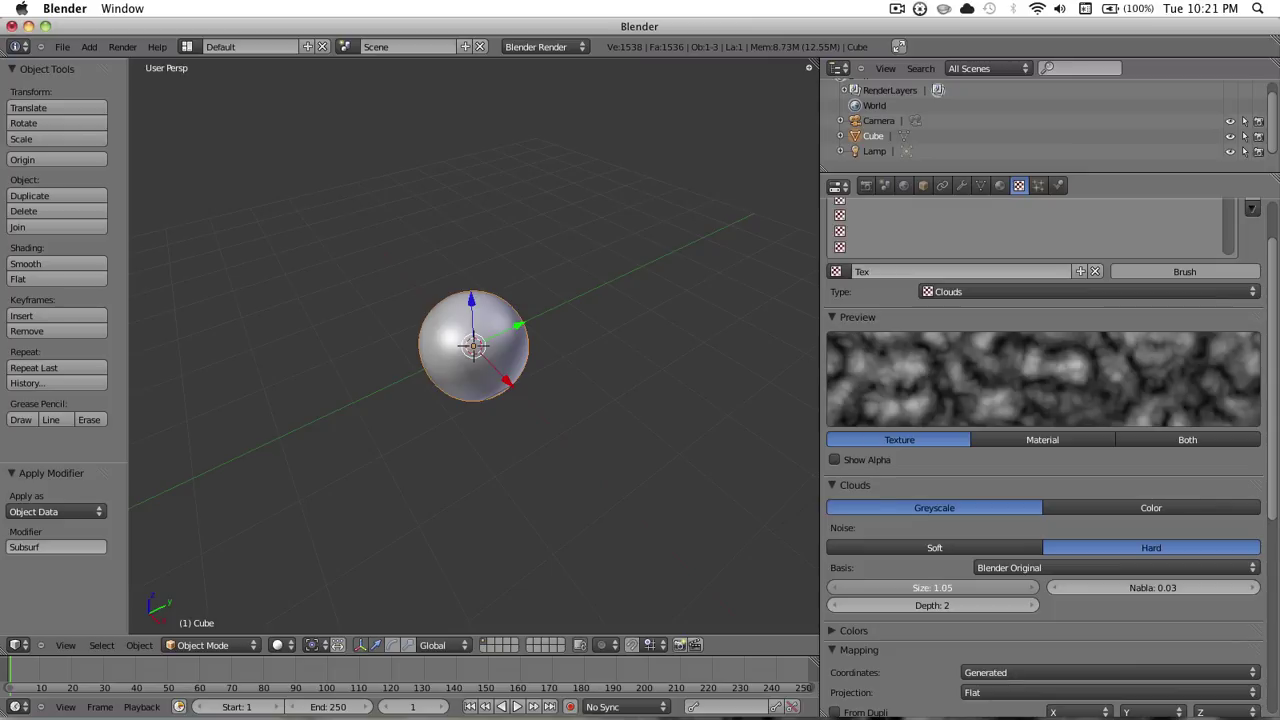
click(926, 588)
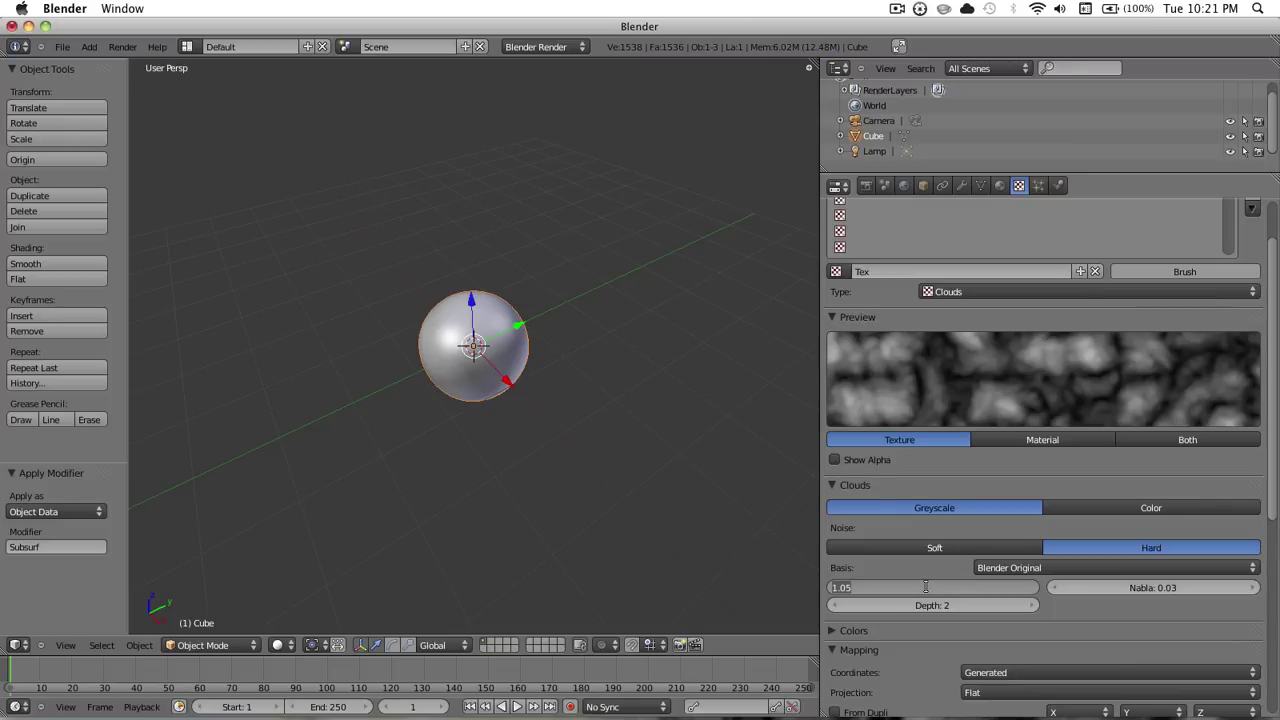
text(1)
key(Return)
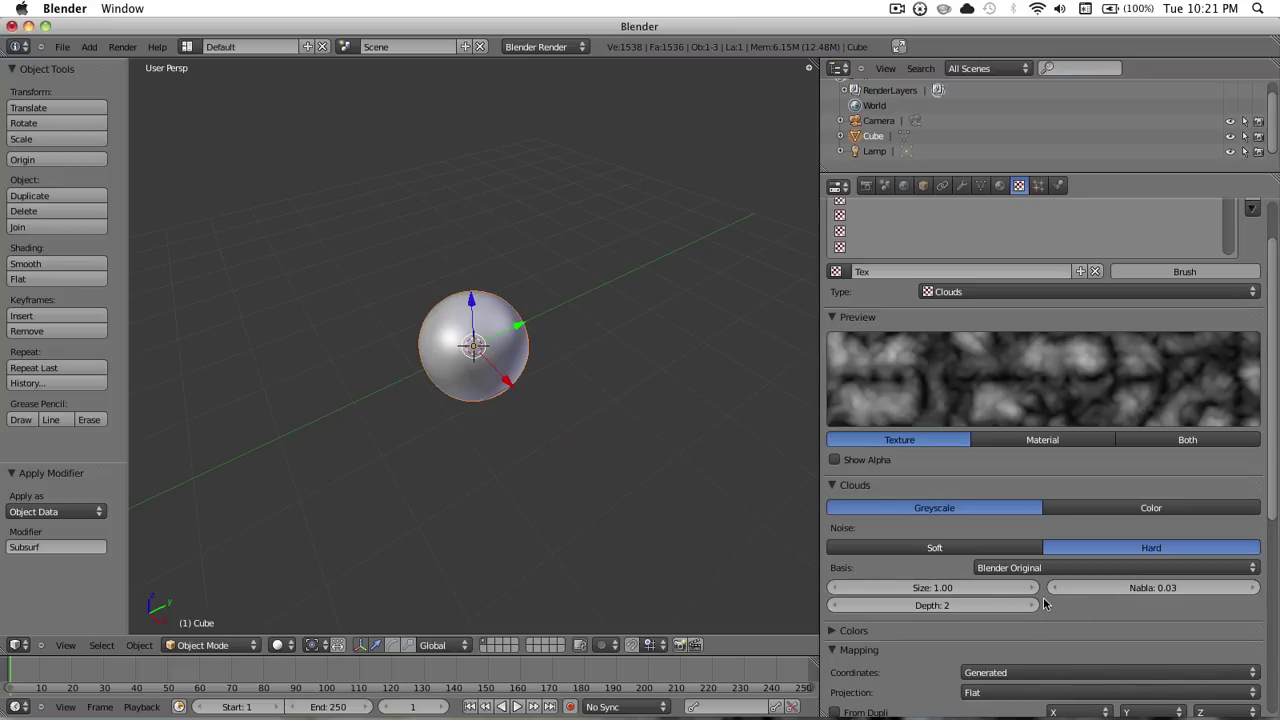
scroll(1036, 468, down, 2)
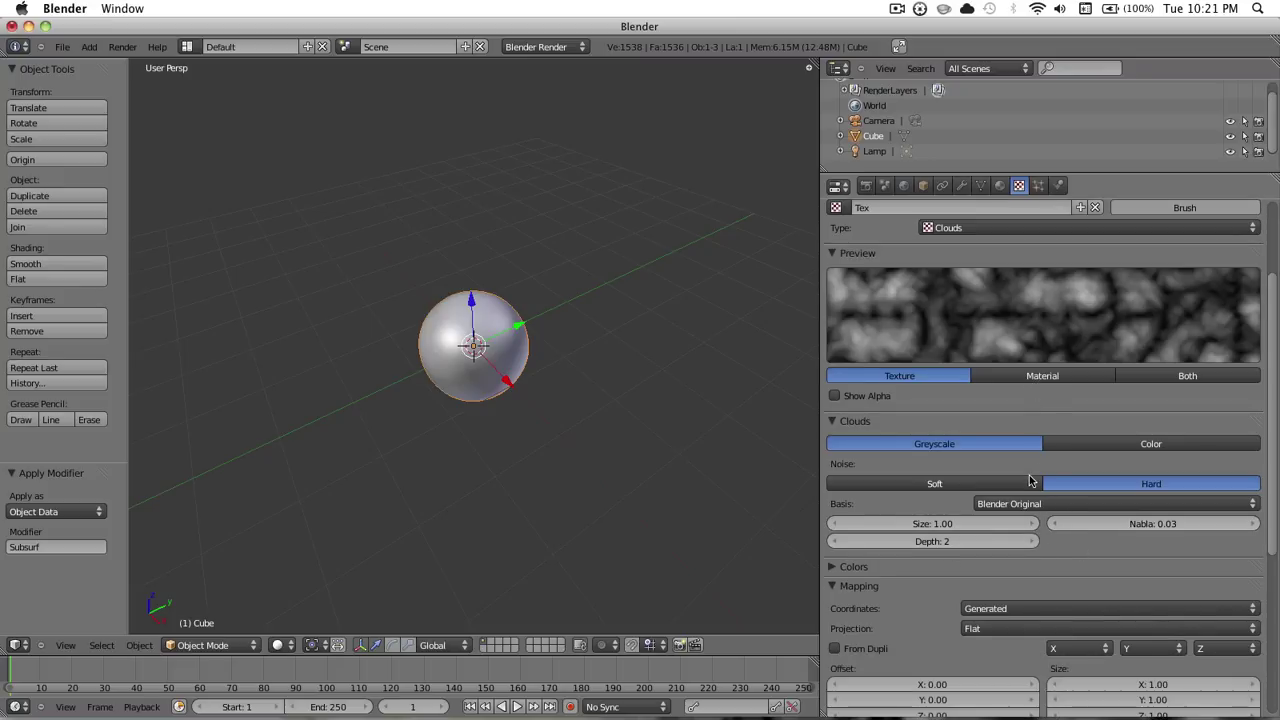
scroll(1034, 475, up, 3)
scroll(1030, 479, up, 1)
Step: Create a new Clouds texture in the second slot with Size 0.05 and Depth 6
click(866, 263)
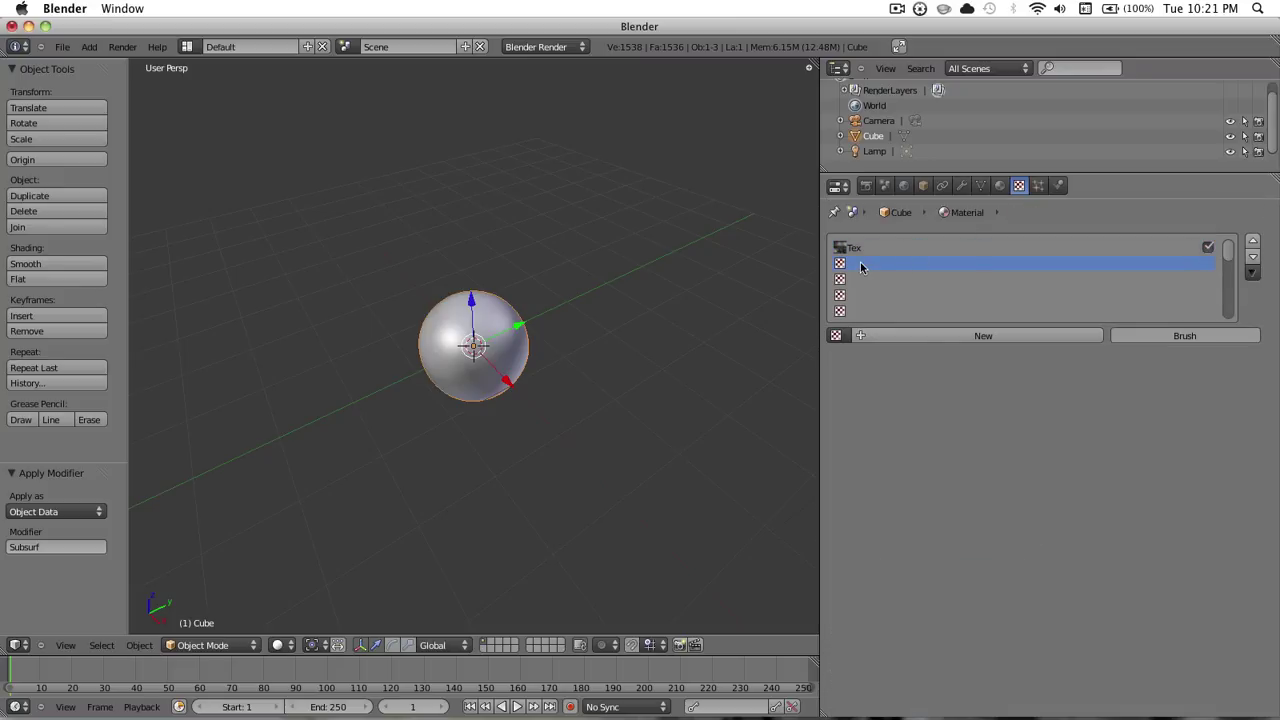
click(1017, 337)
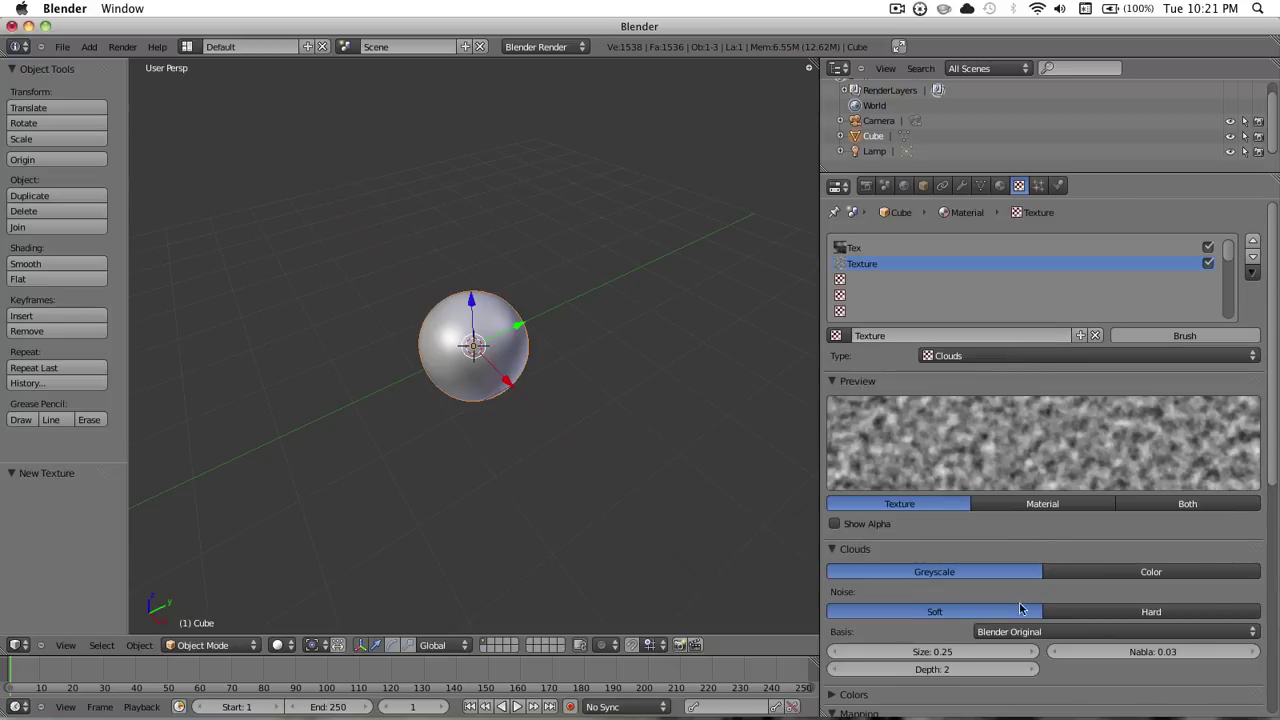
click(938, 651)
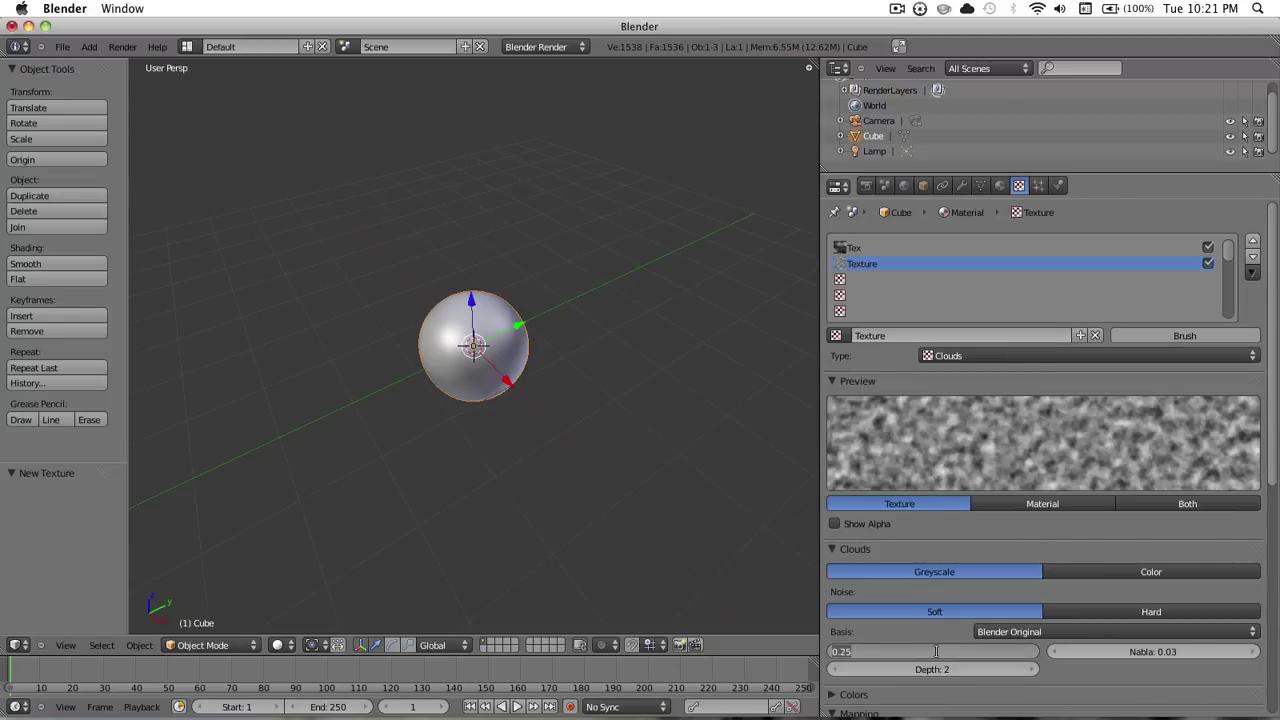
text(0.)
key(Return)
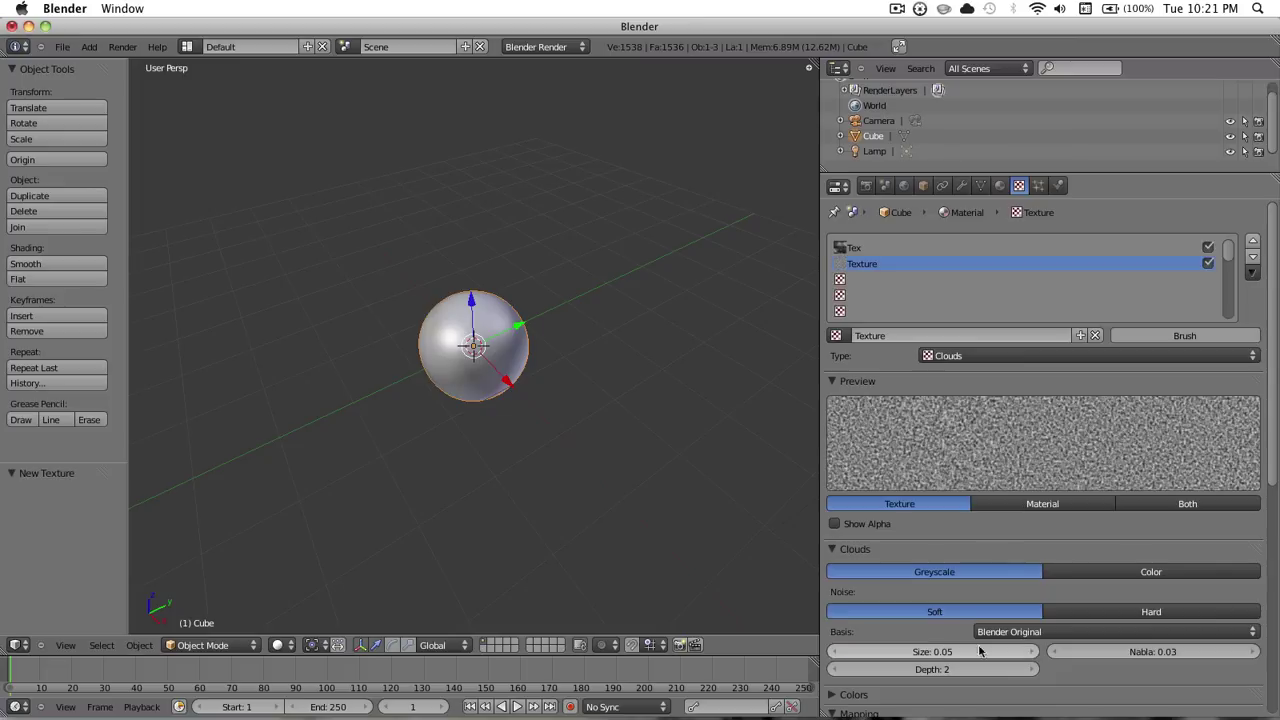
click(940, 668)
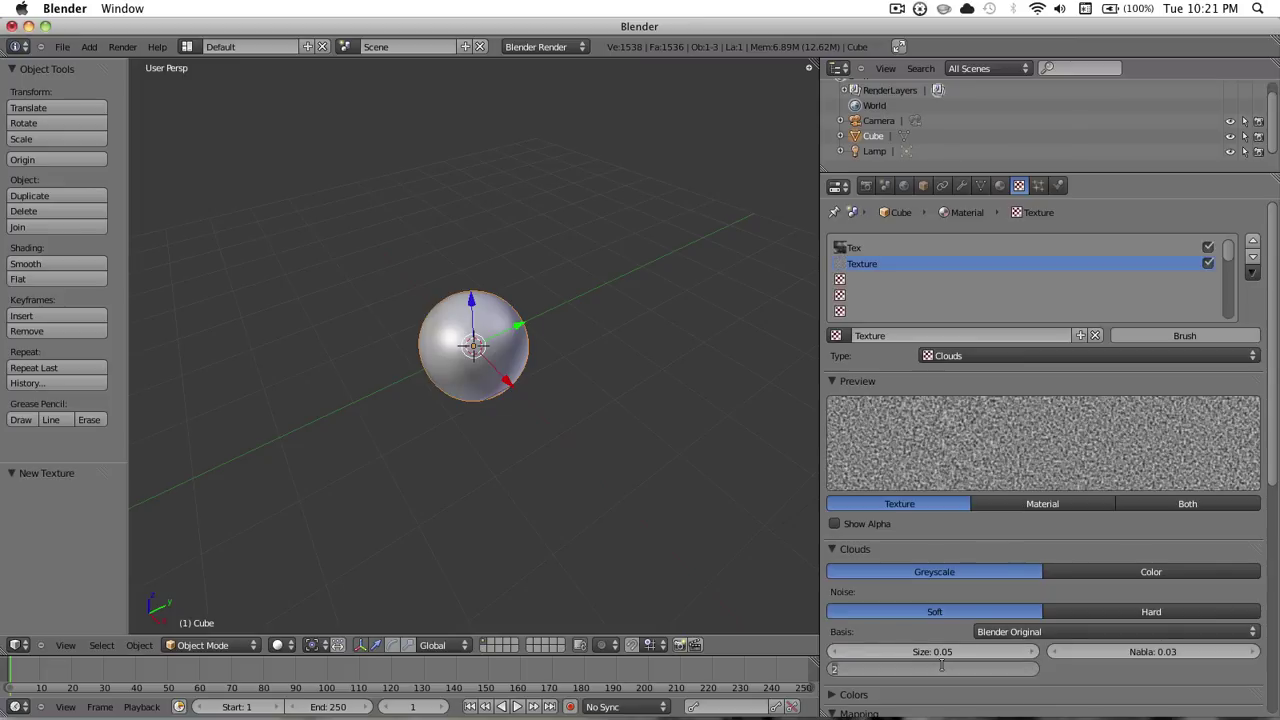
key(Return)
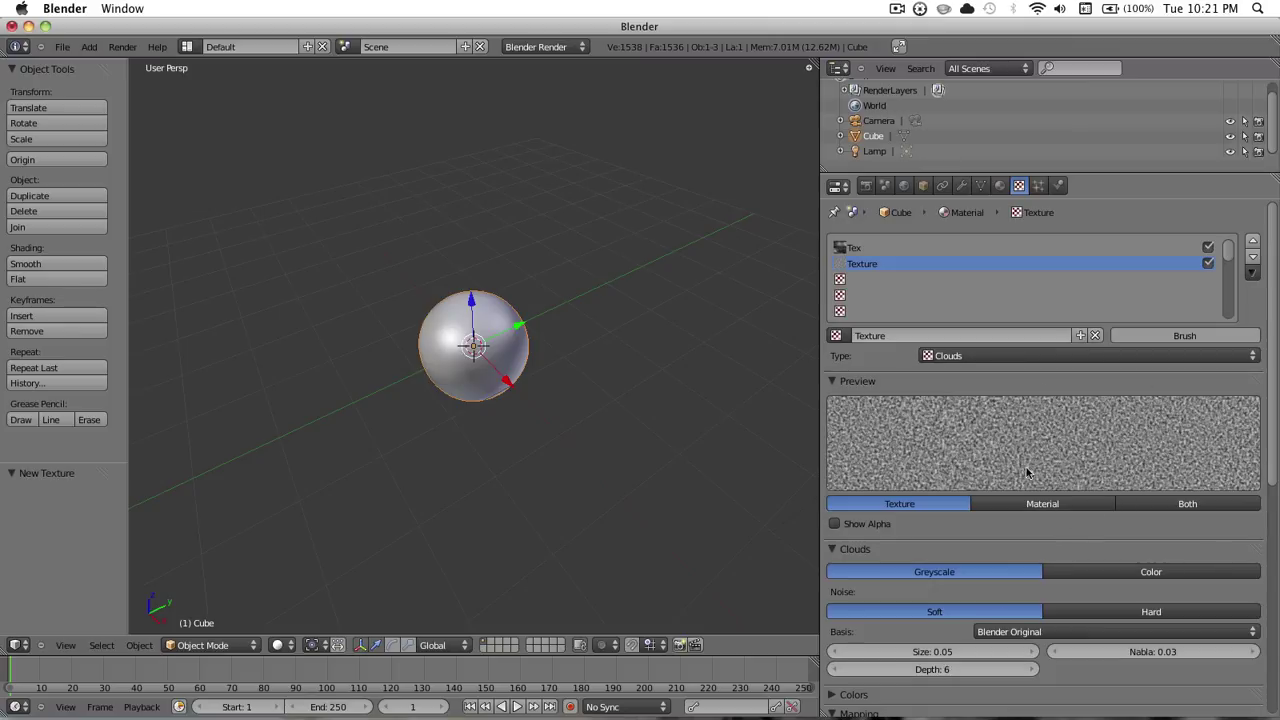
scroll(1066, 540, down, 2)
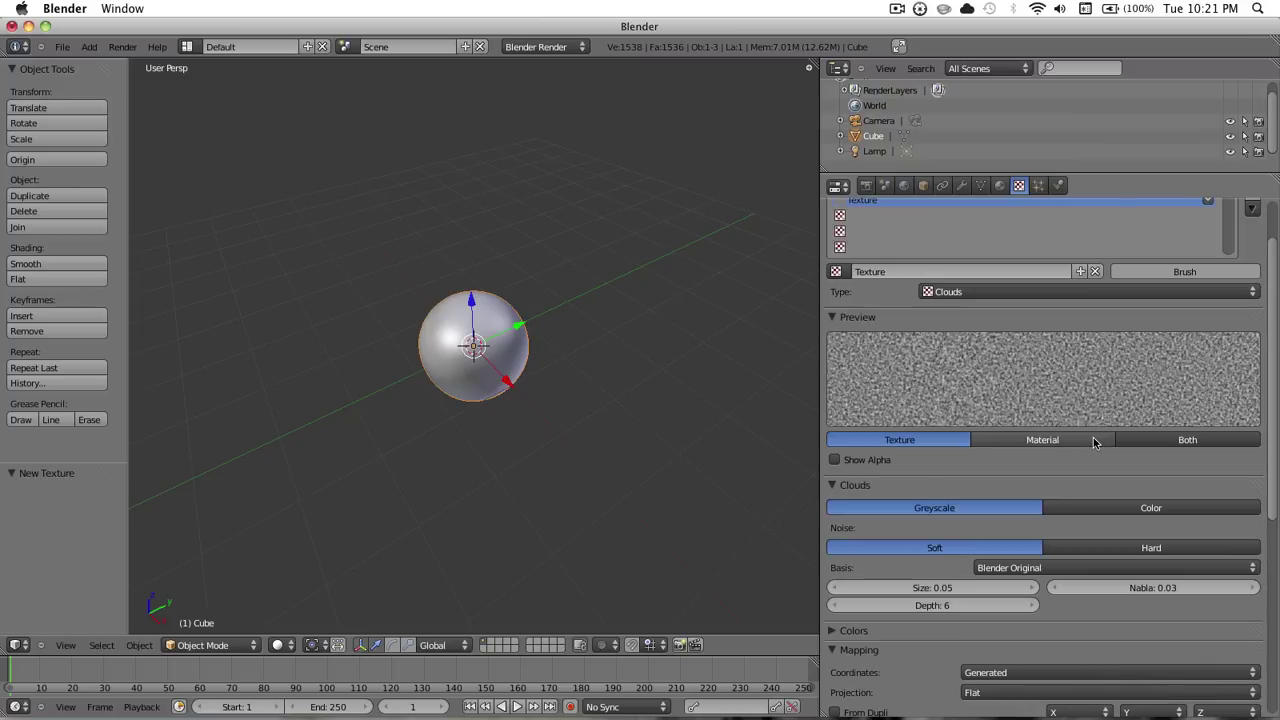
scroll(1094, 442, up, 2)
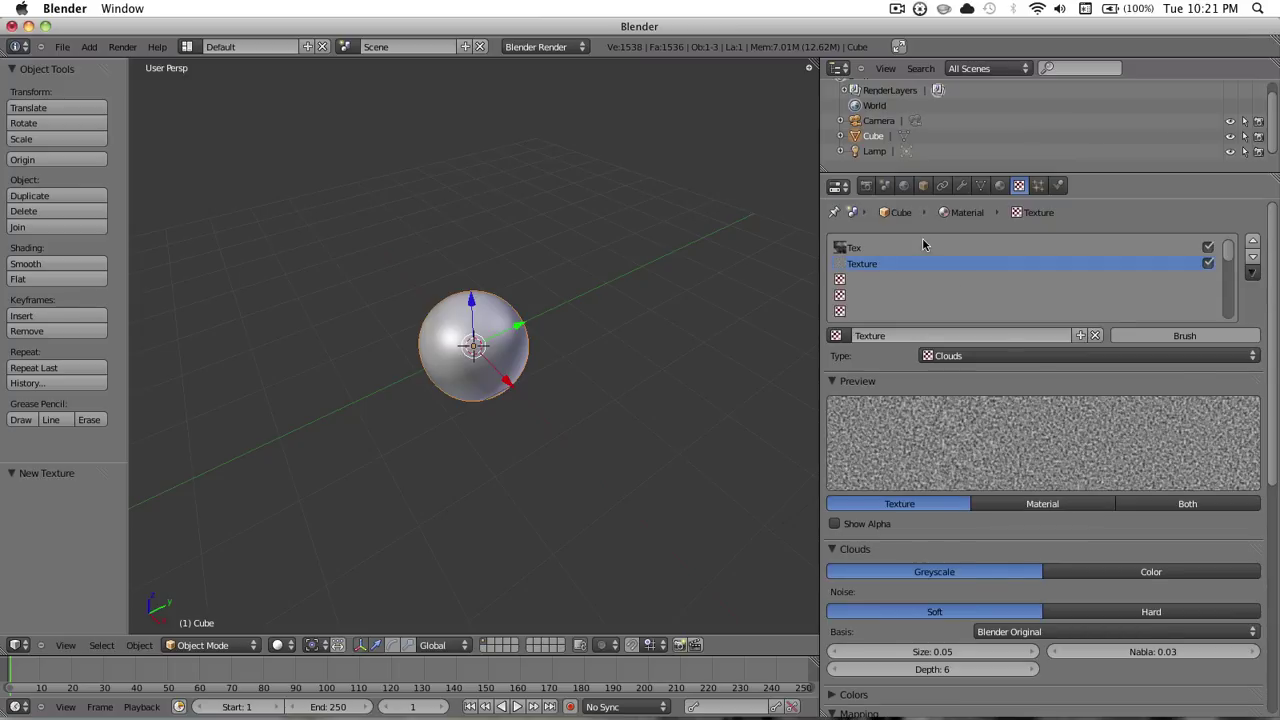
Step: Create Texture.001 in the third slot as Clouds with Size 0.00 and Depth 6
click(869, 280)
click(975, 338)
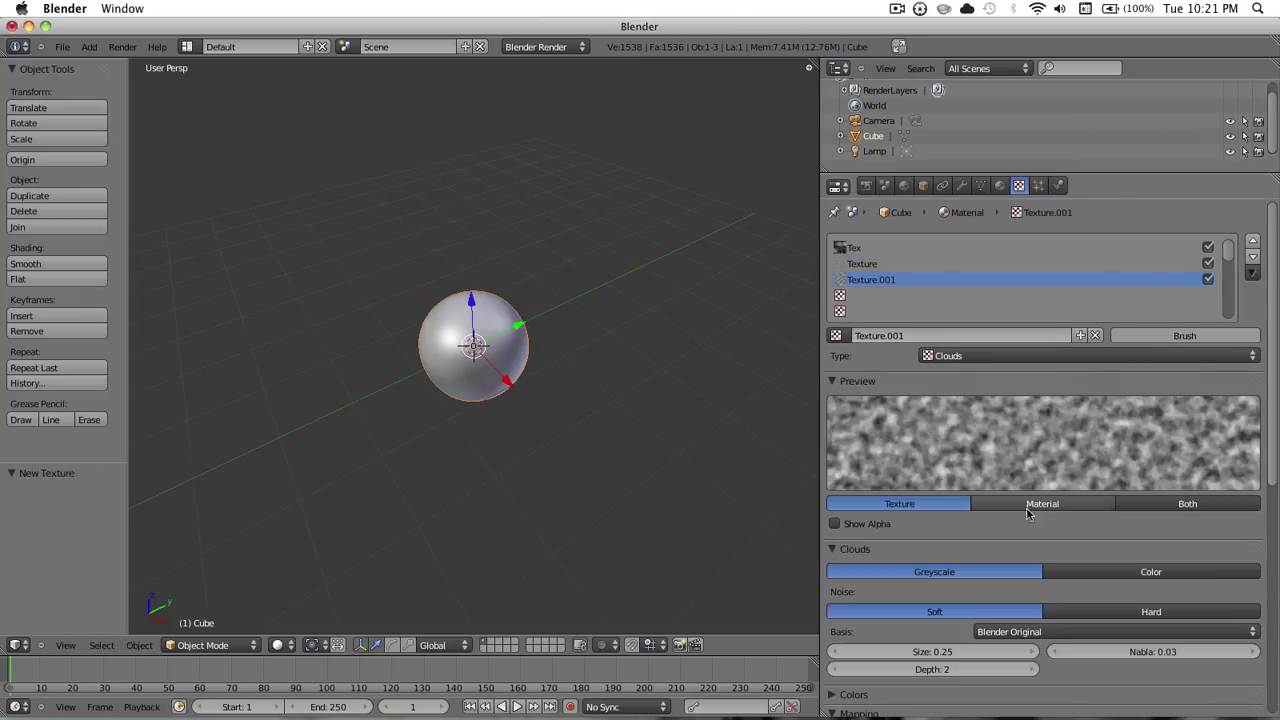
scroll(1000, 490, down, 3)
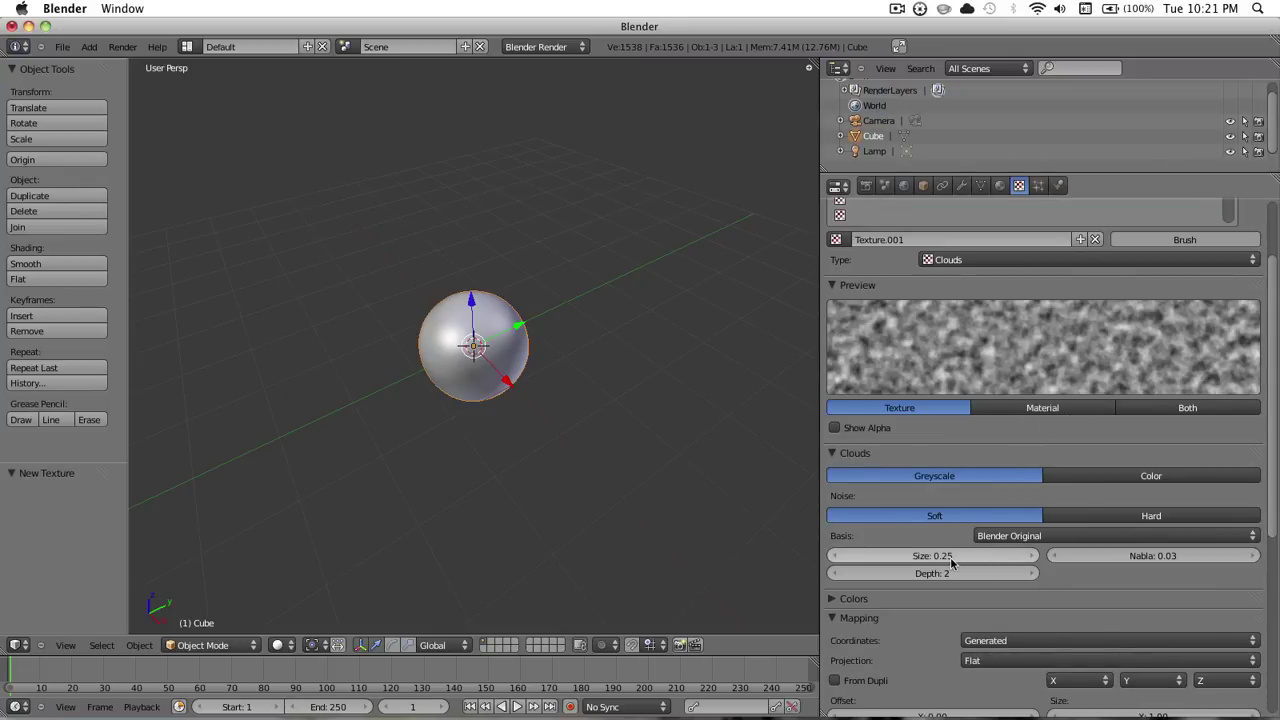
click(950, 560)
text(0)
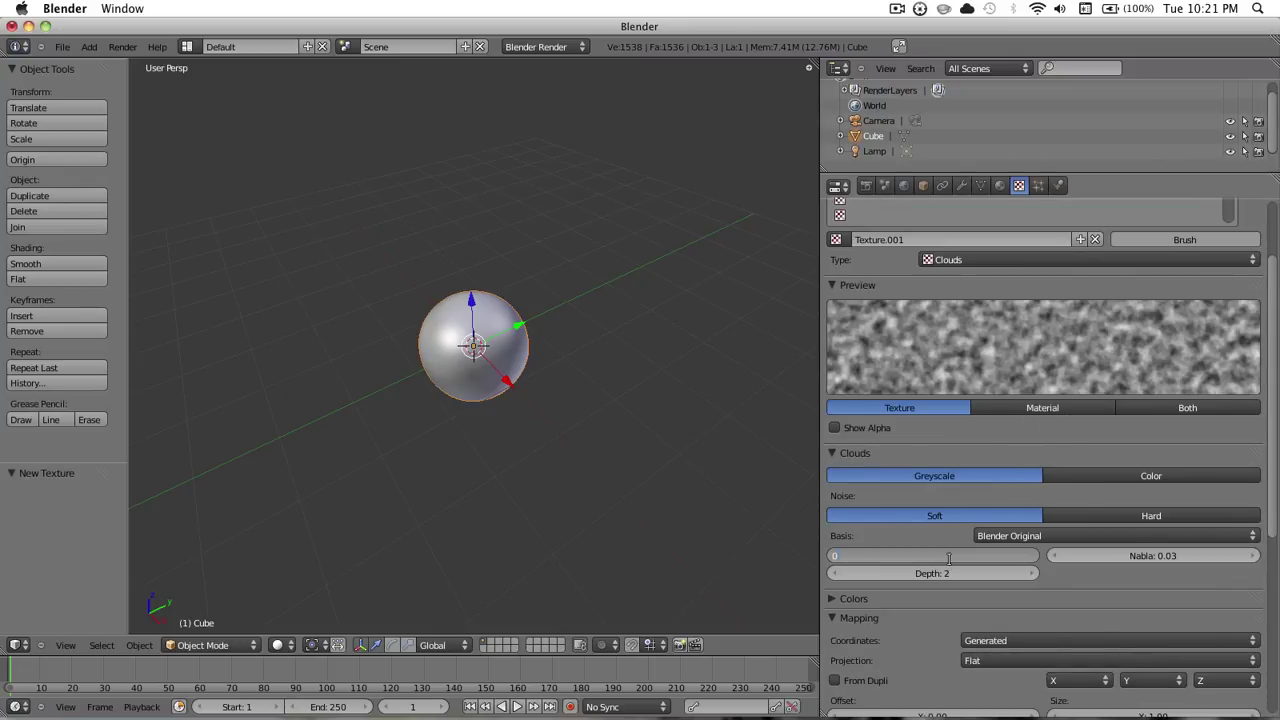
key(Return)
click(951, 573)
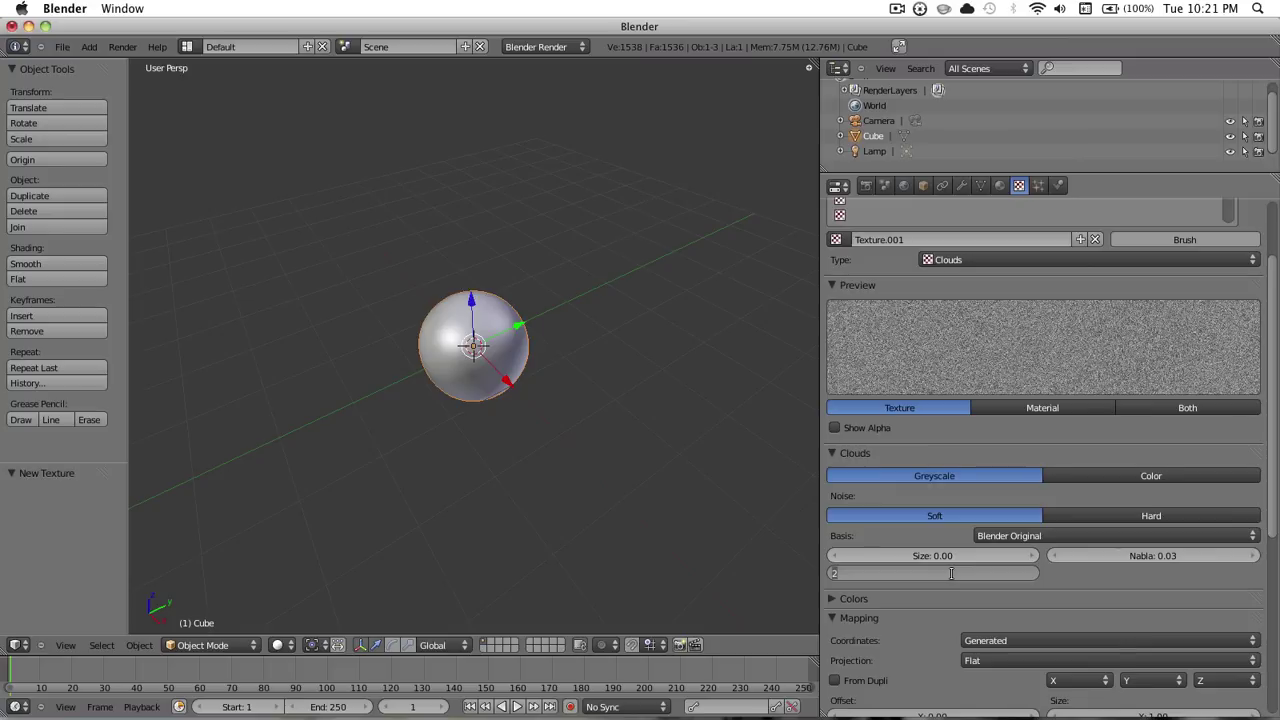
key(Return)
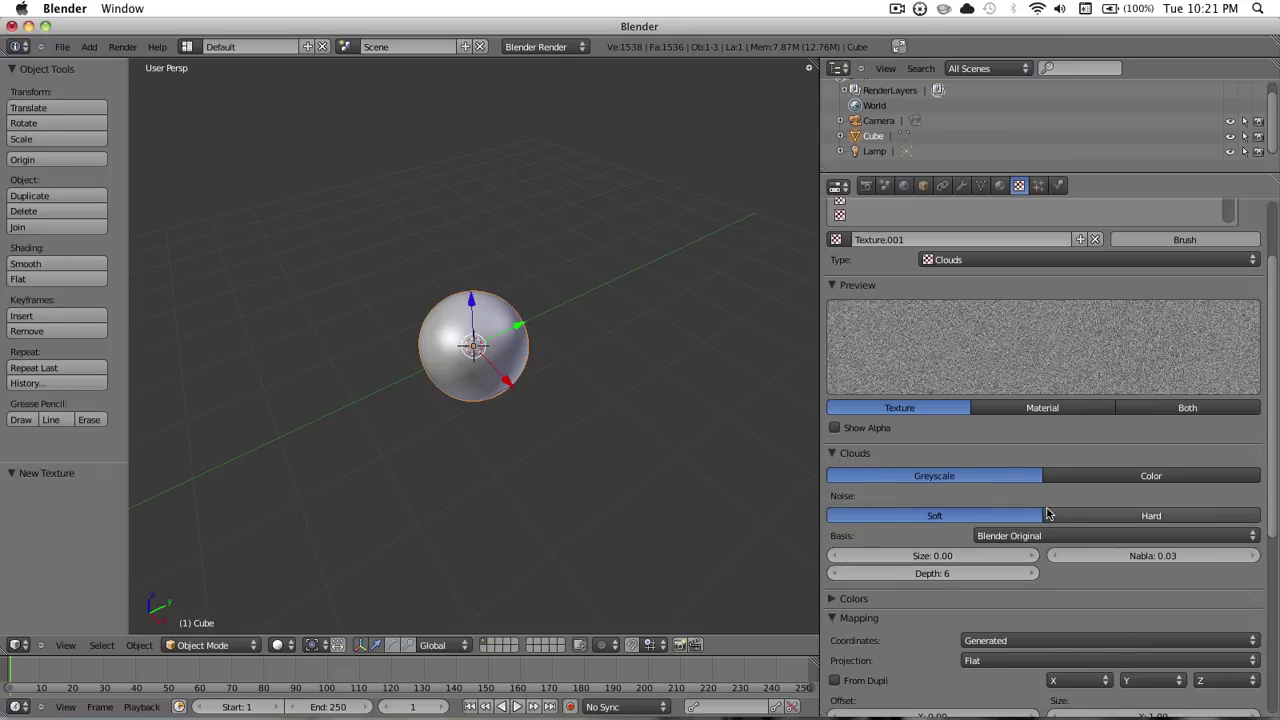
scroll(997, 371, up, 3)
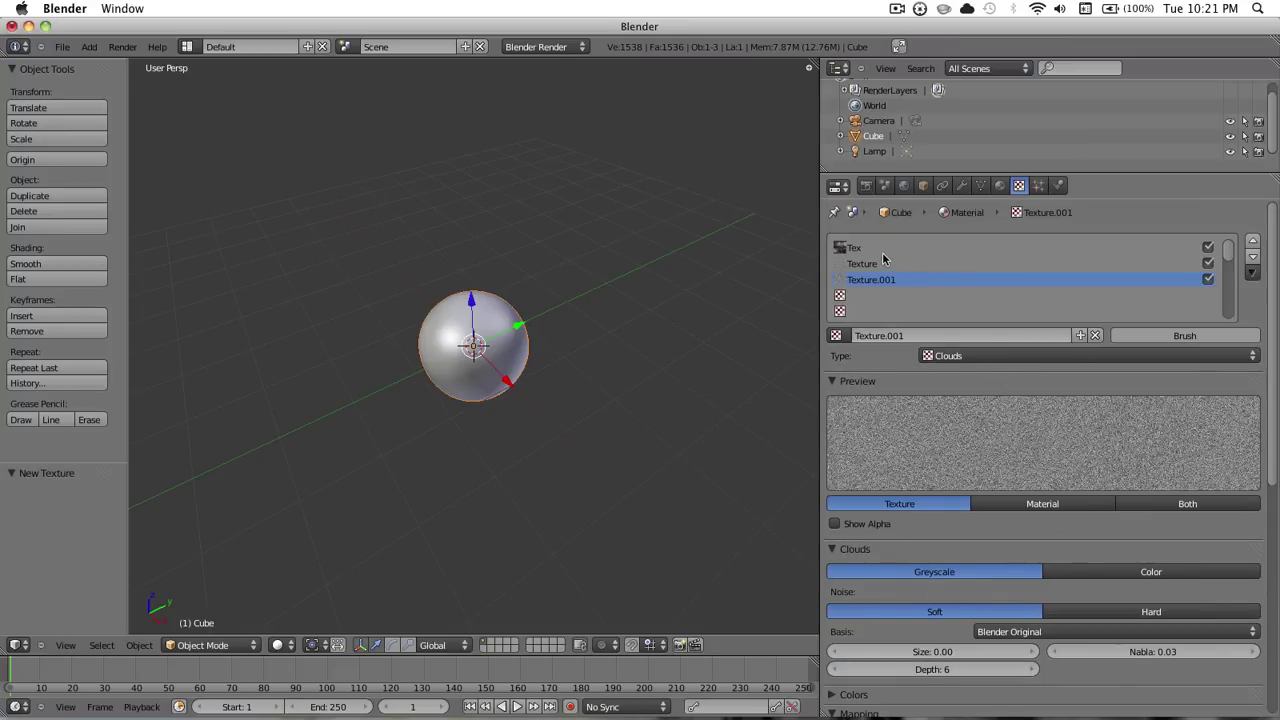
Step: Review the Clouds settings of the Tex and Texture.001 texture slots
click(880, 249)
scroll(980, 620, down, 5)
scroll(978, 618, down, 4)
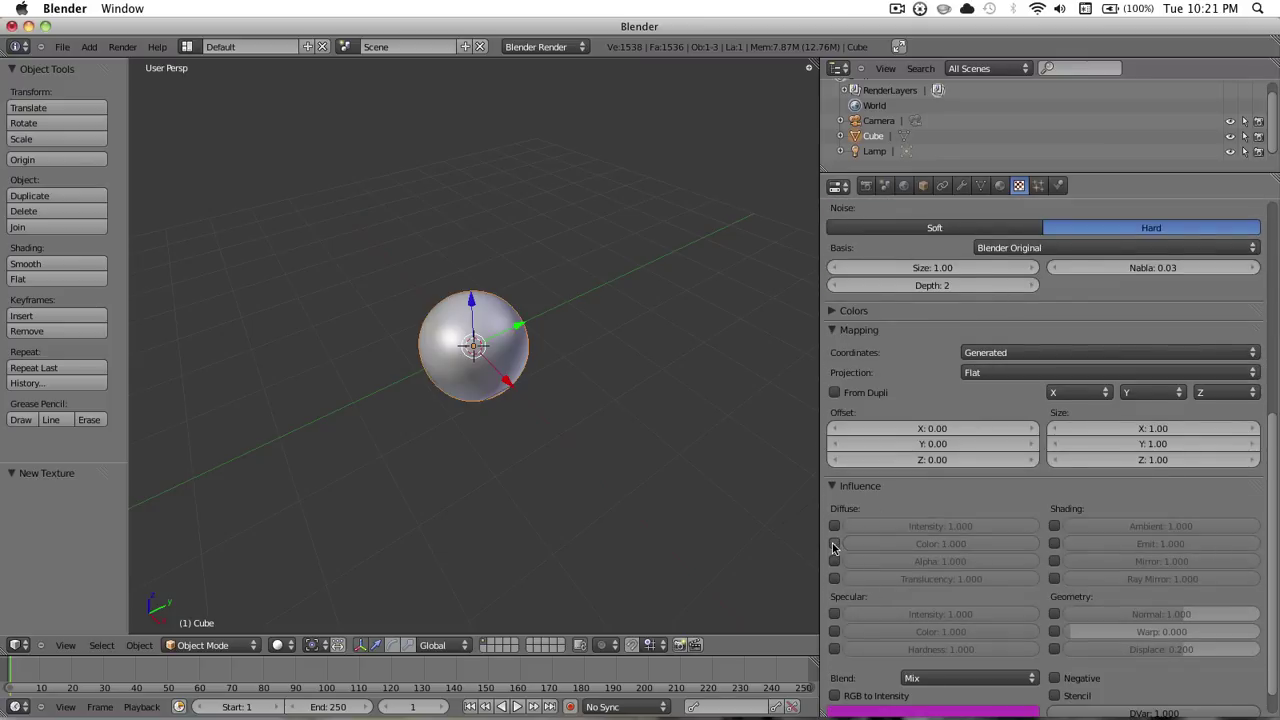
scroll(923, 540, up, 8)
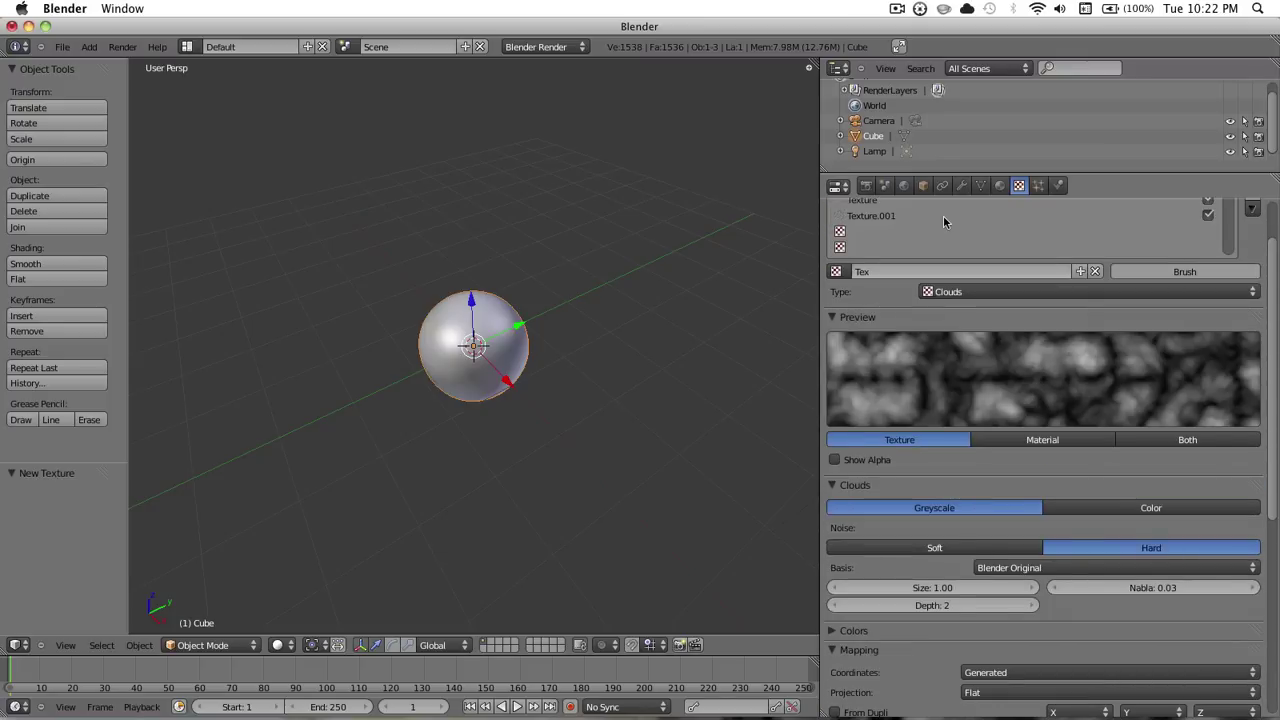
scroll(1060, 274, up, 2)
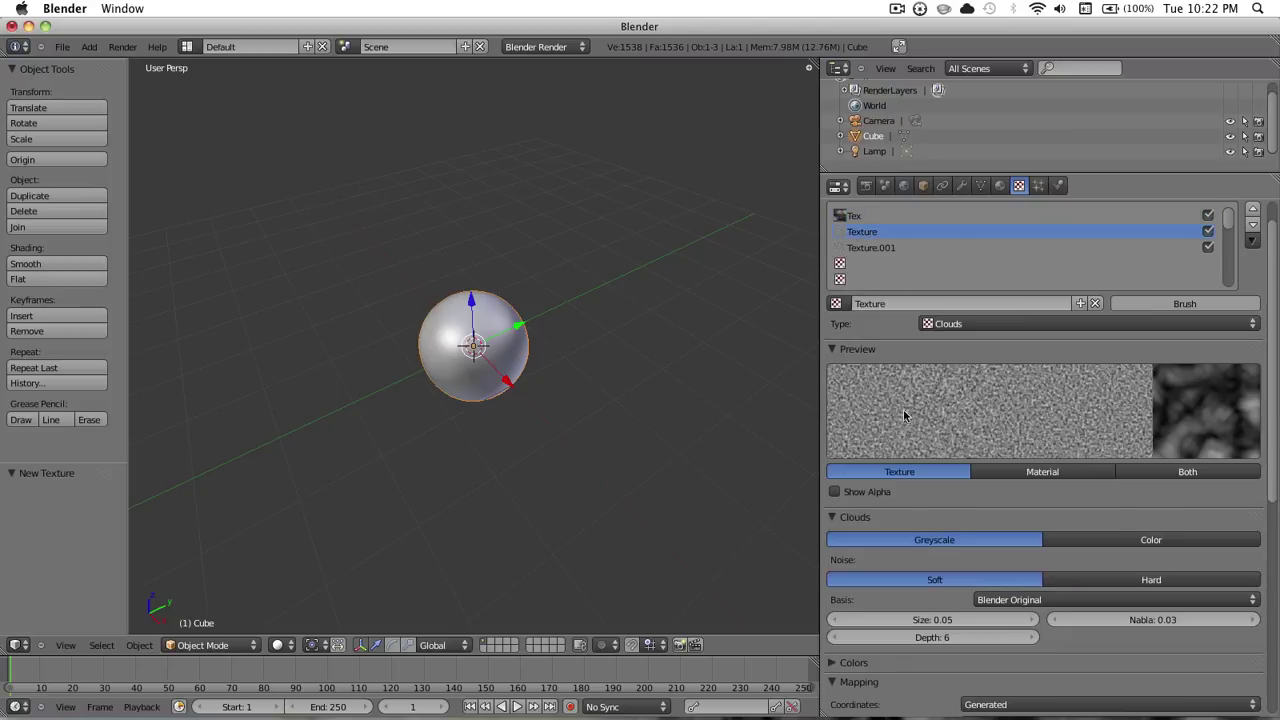
scroll(1043, 450, down, 5)
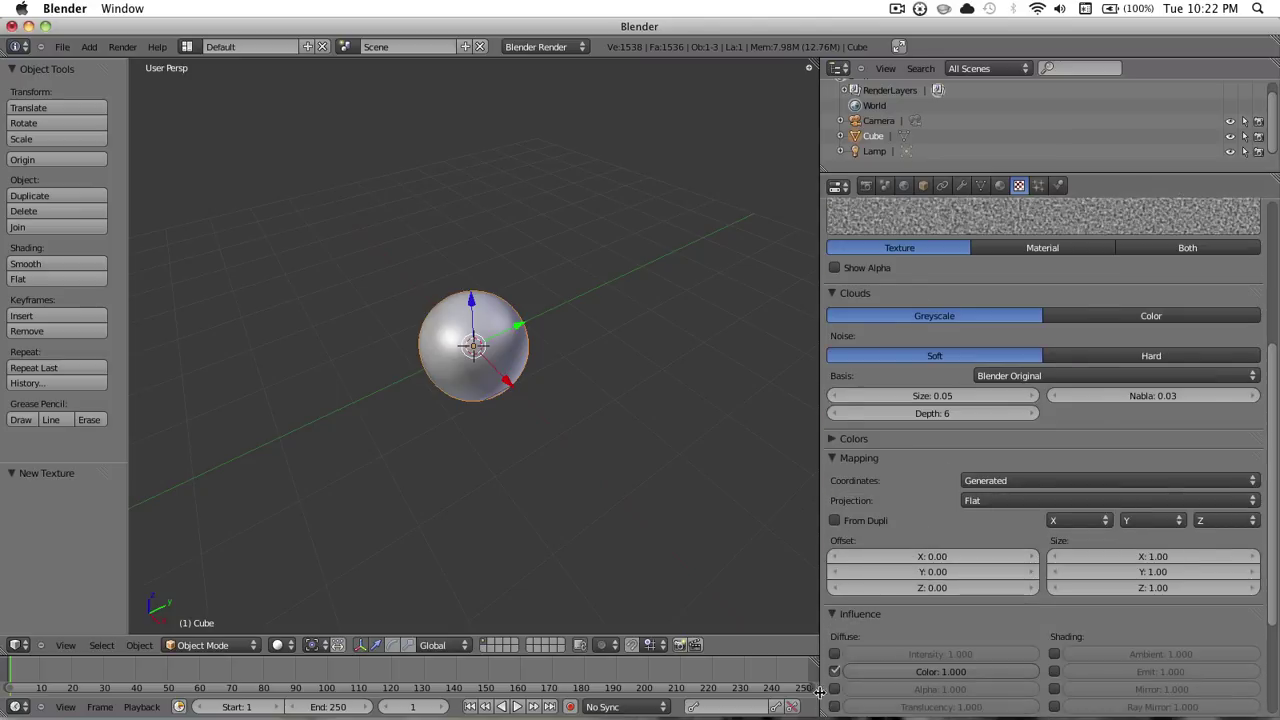
scroll(966, 286, up, 6)
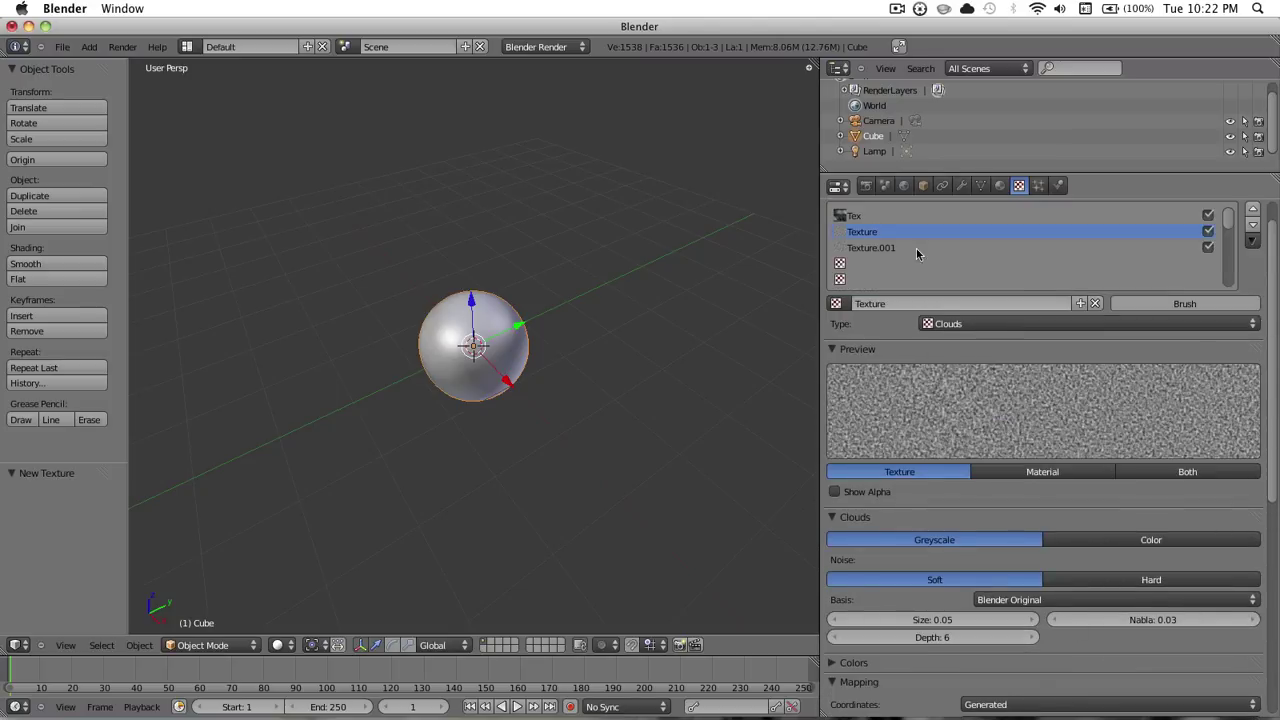
scroll(916, 253, up, 1)
click(912, 279)
scroll(891, 558, down, 5)
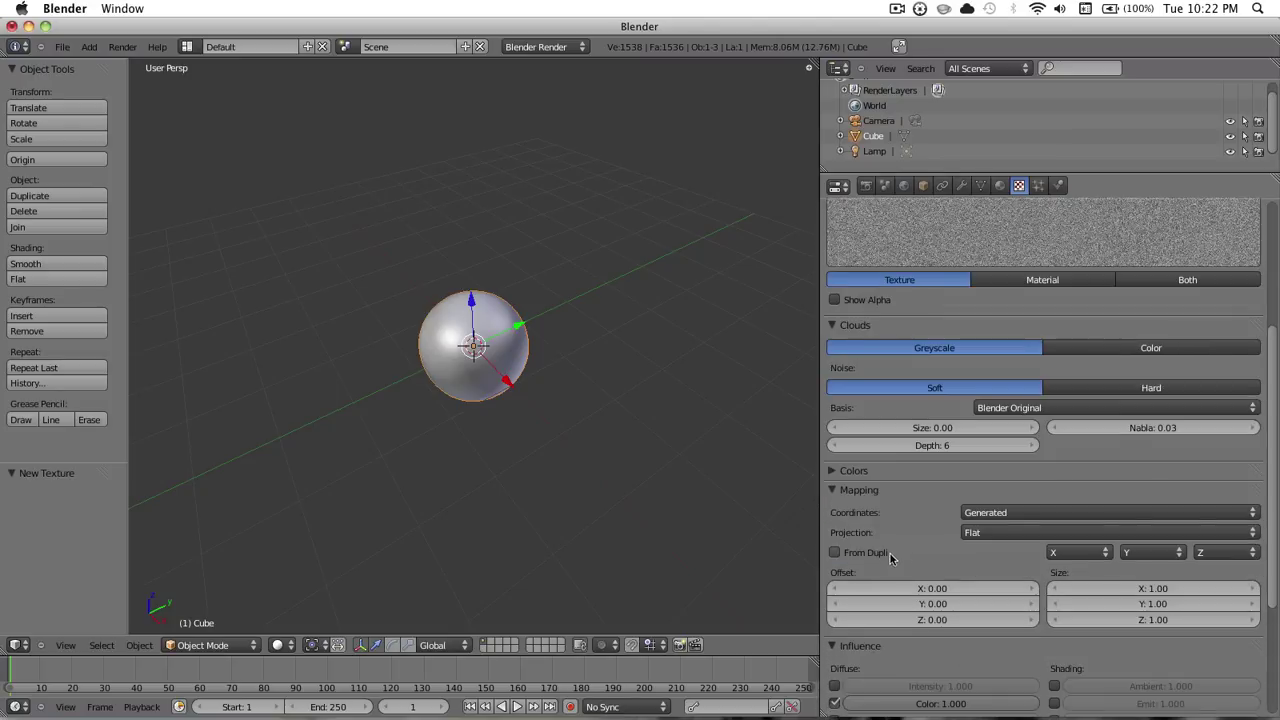
scroll(846, 650, down, 2)
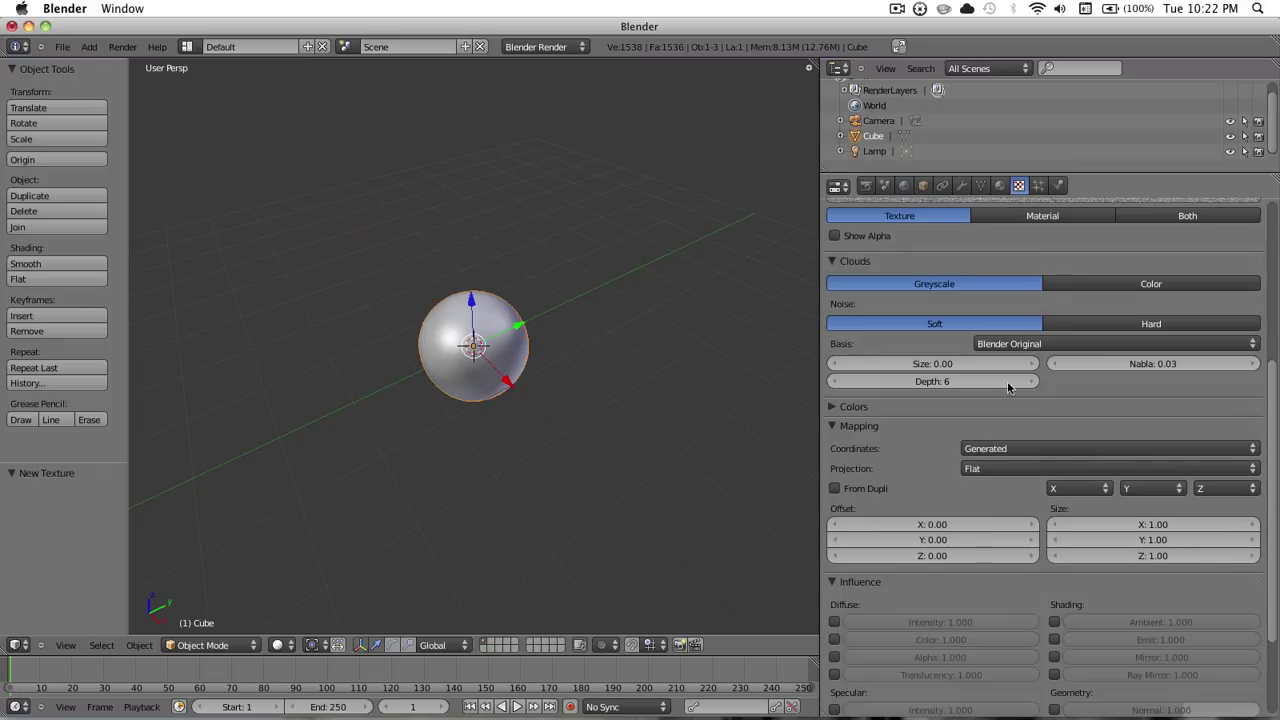
scroll(1014, 386, up, 6)
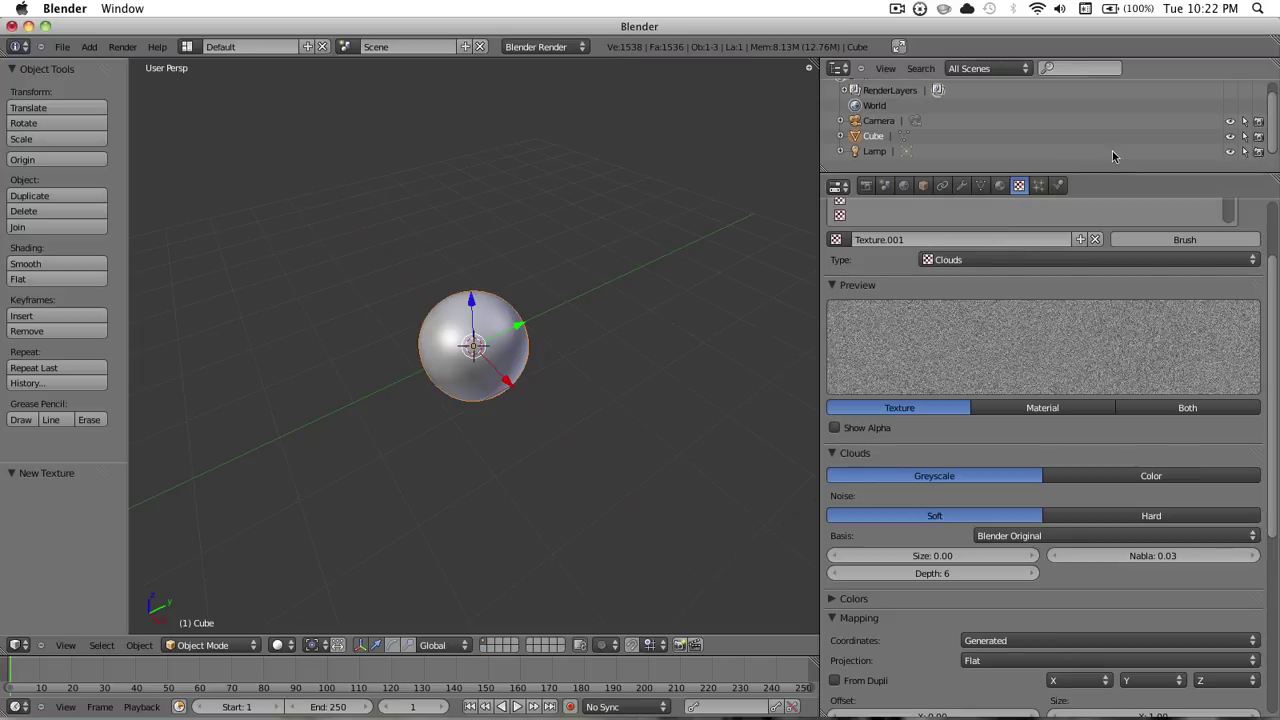
Step: Add a Displace modifier driven by the Tex texture at strength 0.50
click(1056, 188)
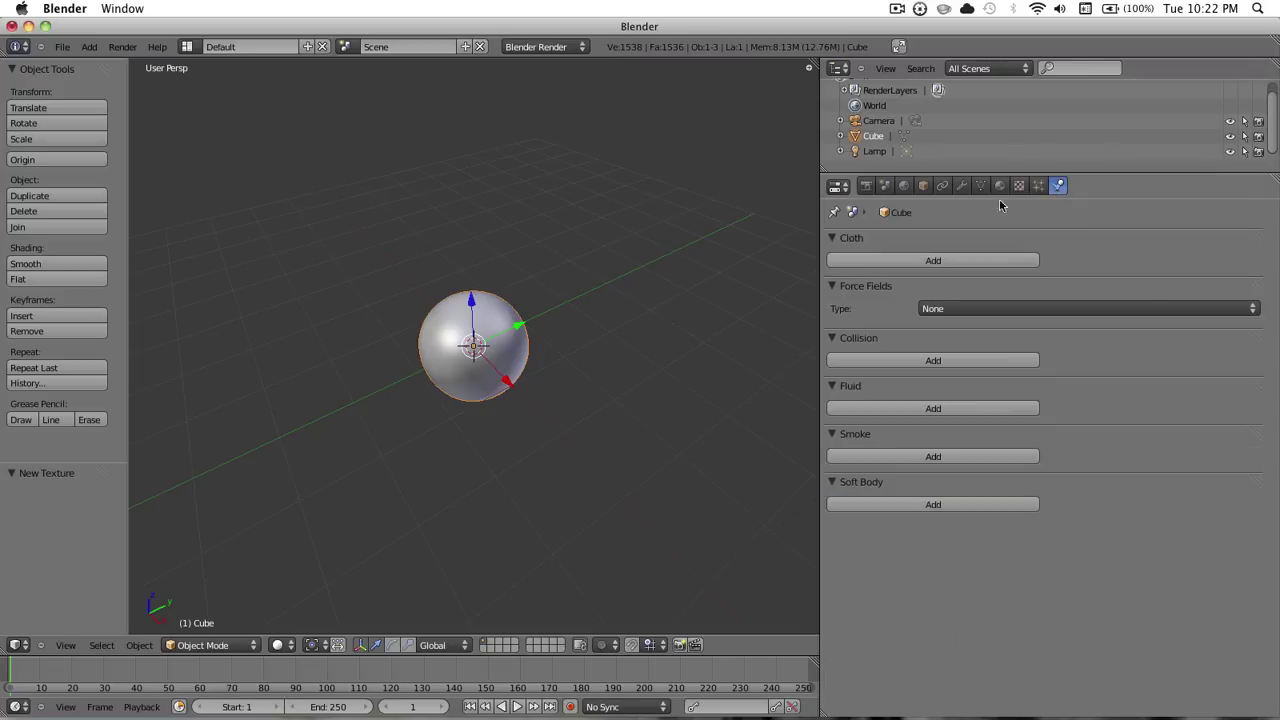
click(961, 187)
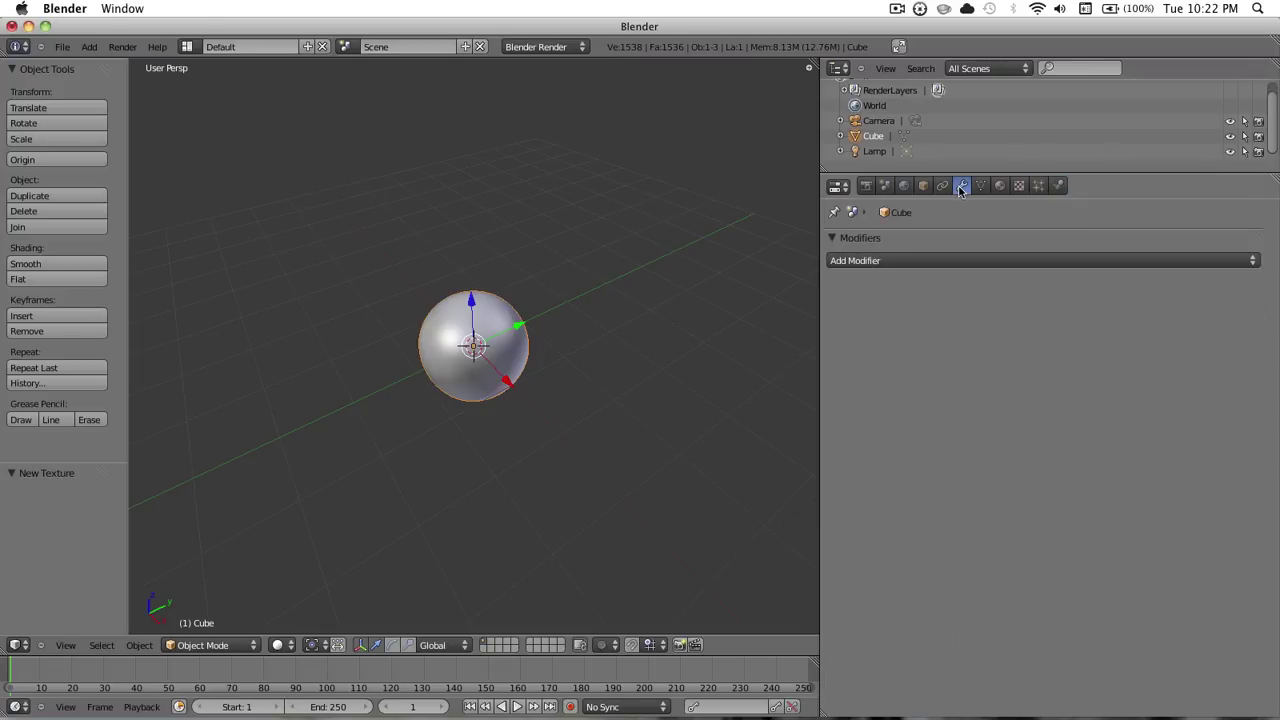
click(894, 262)
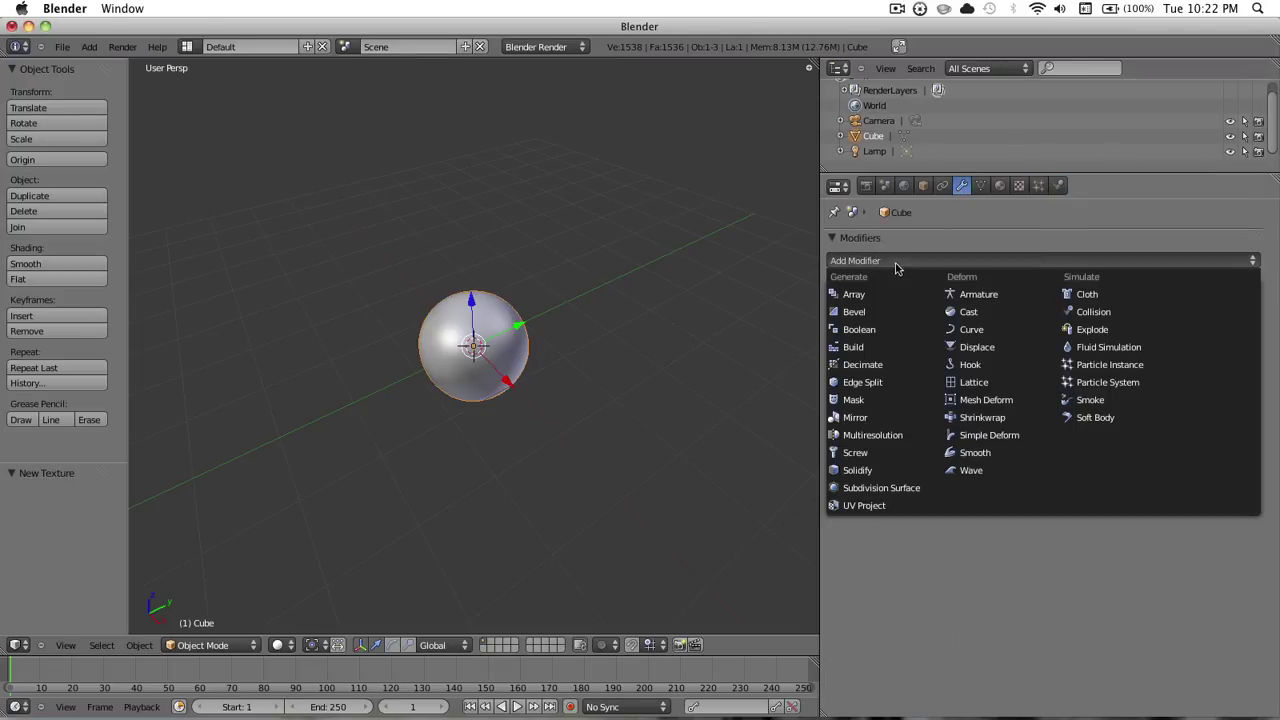
click(977, 347)
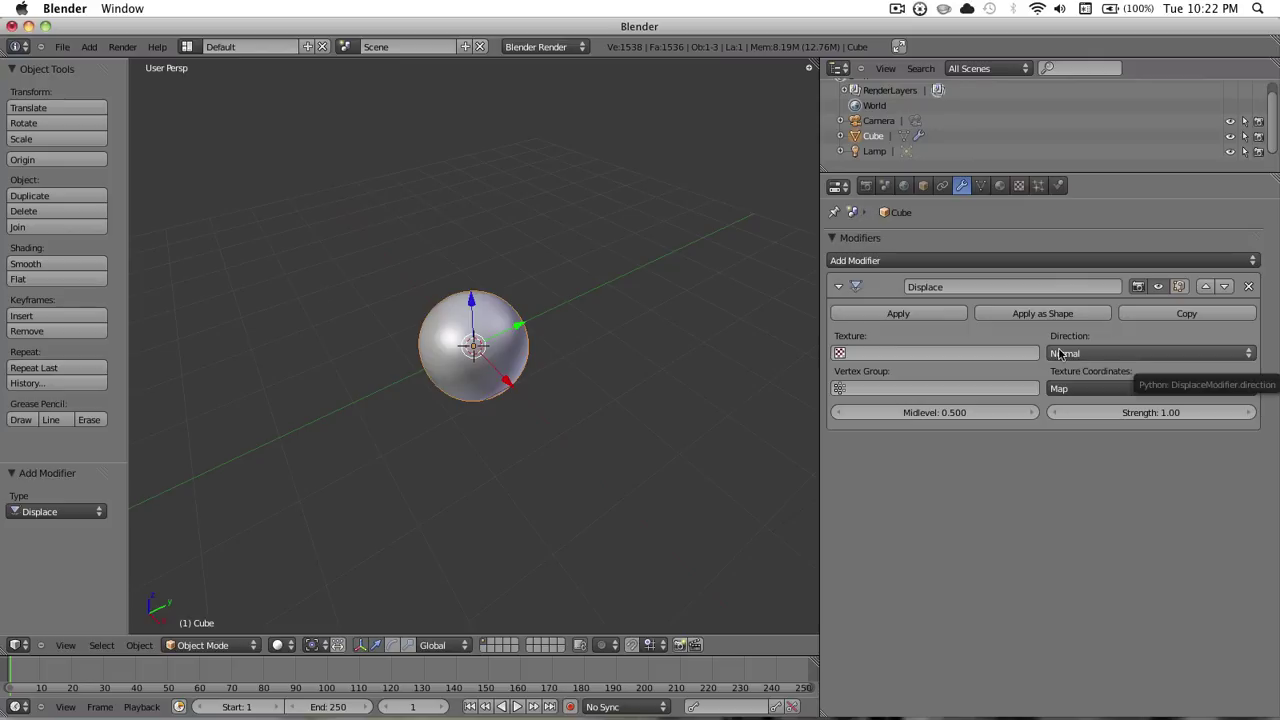
click(922, 355)
click(862, 373)
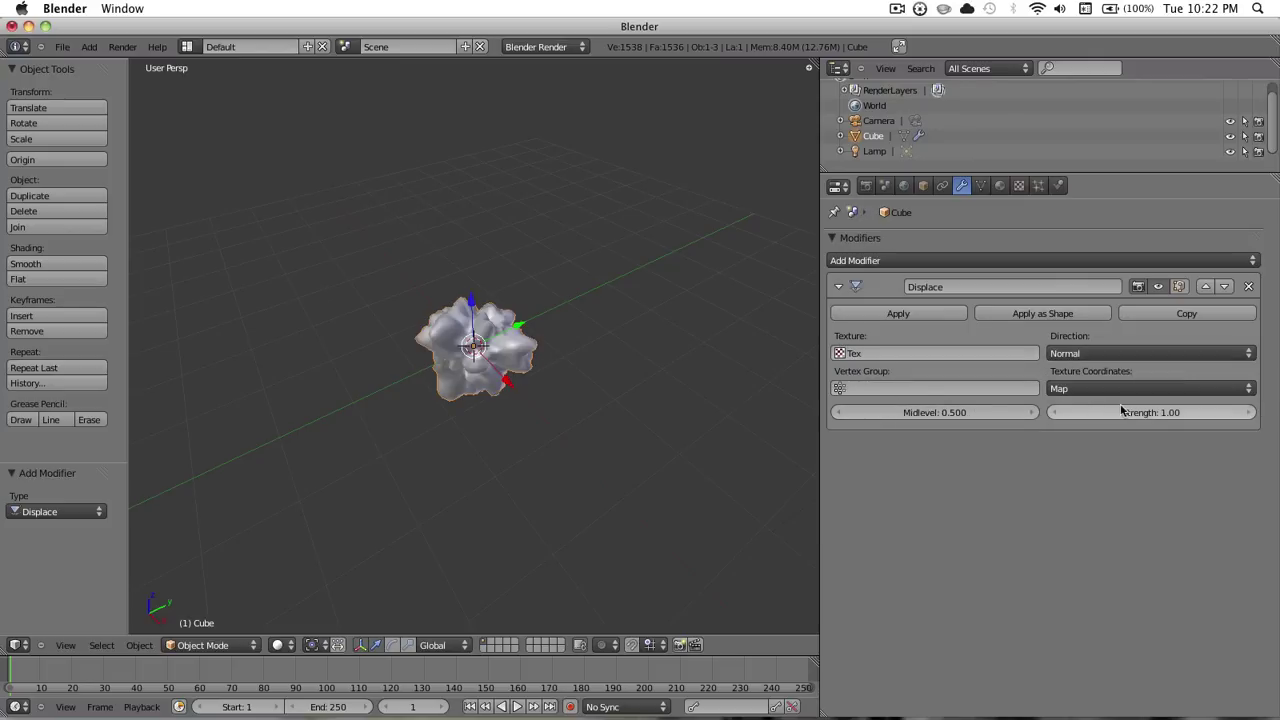
mouse_move(1168, 416)
mouse_down()
mouse_move(1090, 416)
mouse_move(1181, 416)
mouse_move(1170, 416)
mouse_up()
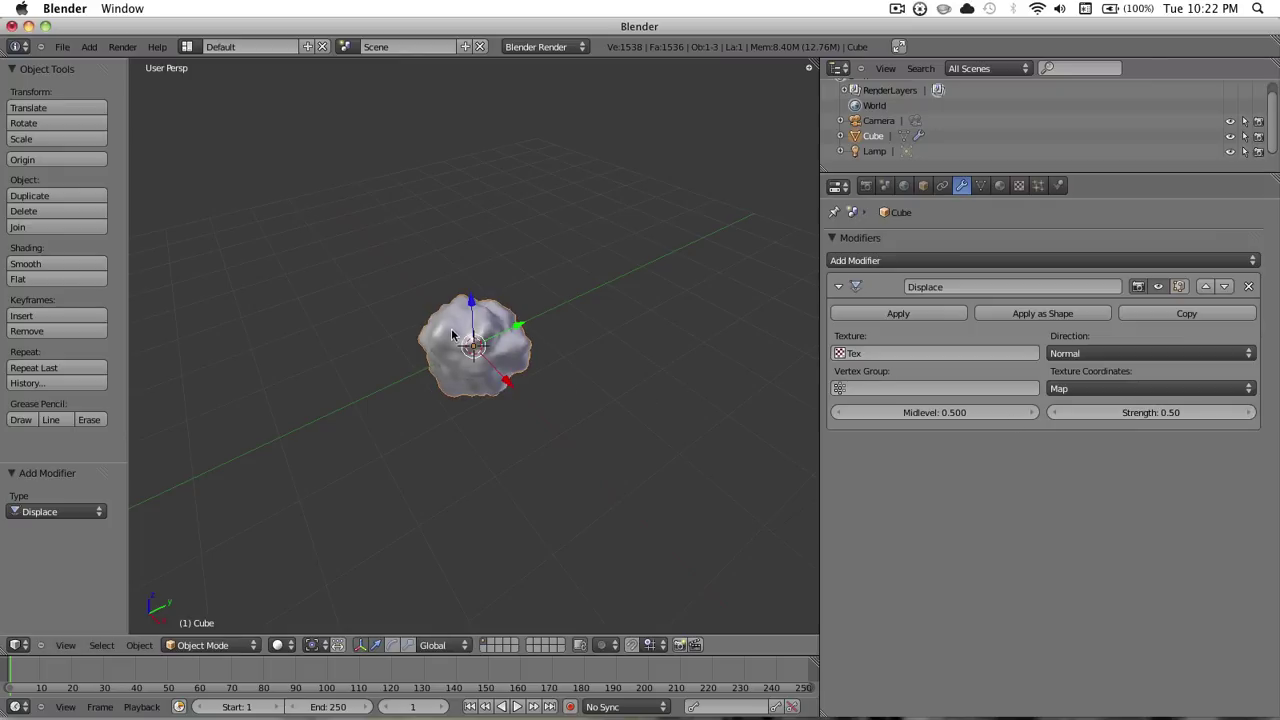
middle_drag(560, 160, 780, 317)
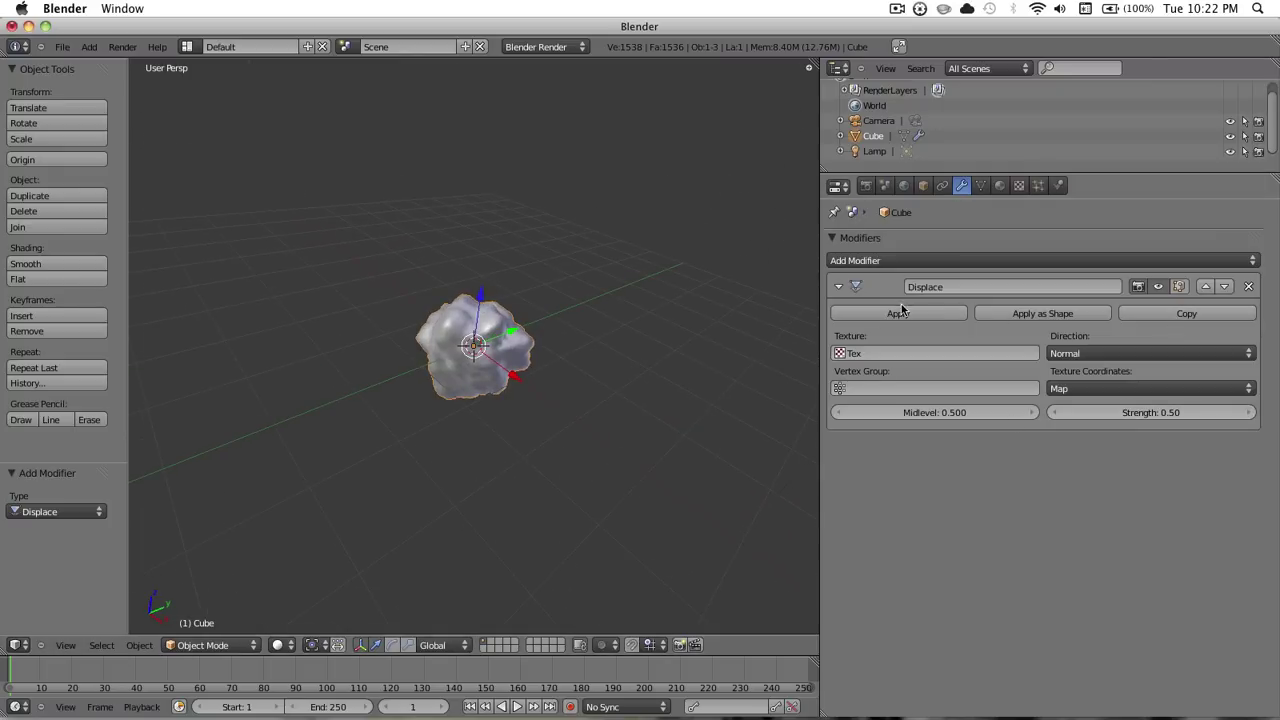
Step: Collapse Displace, then add a Subdivision Surface with Render level 1 and collapse it
click(839, 287)
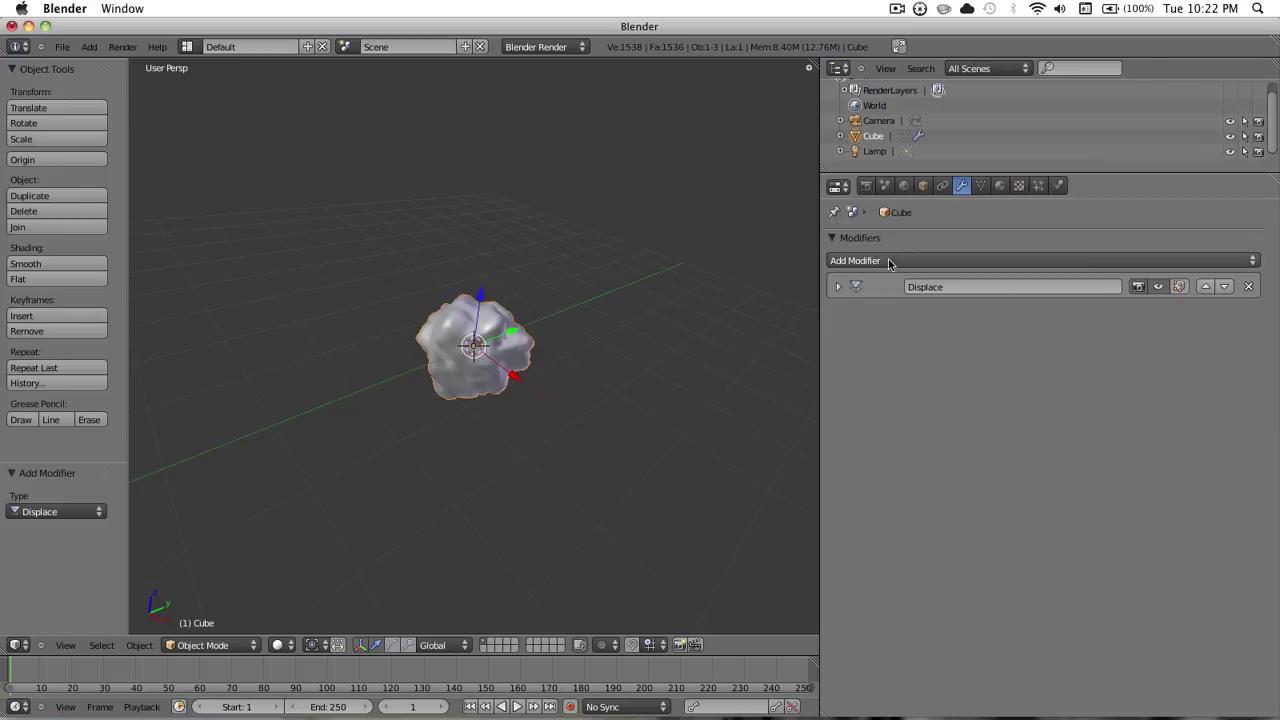
click(864, 261)
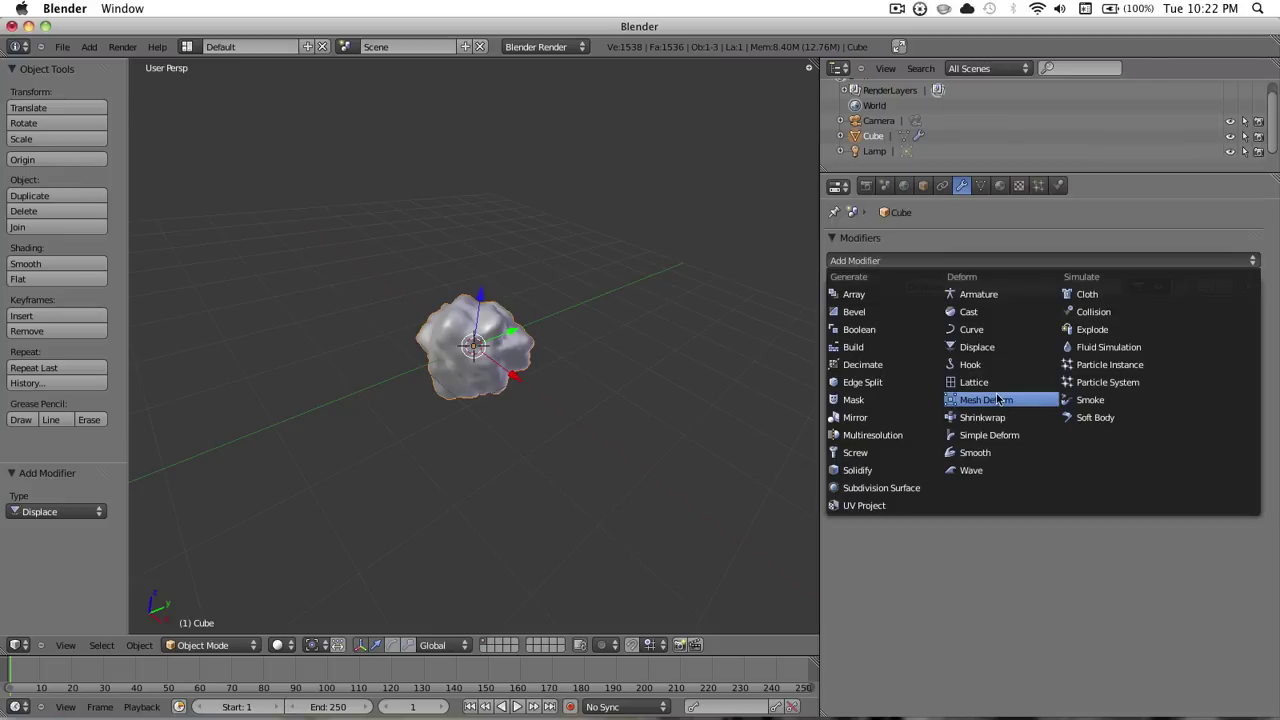
click(874, 488)
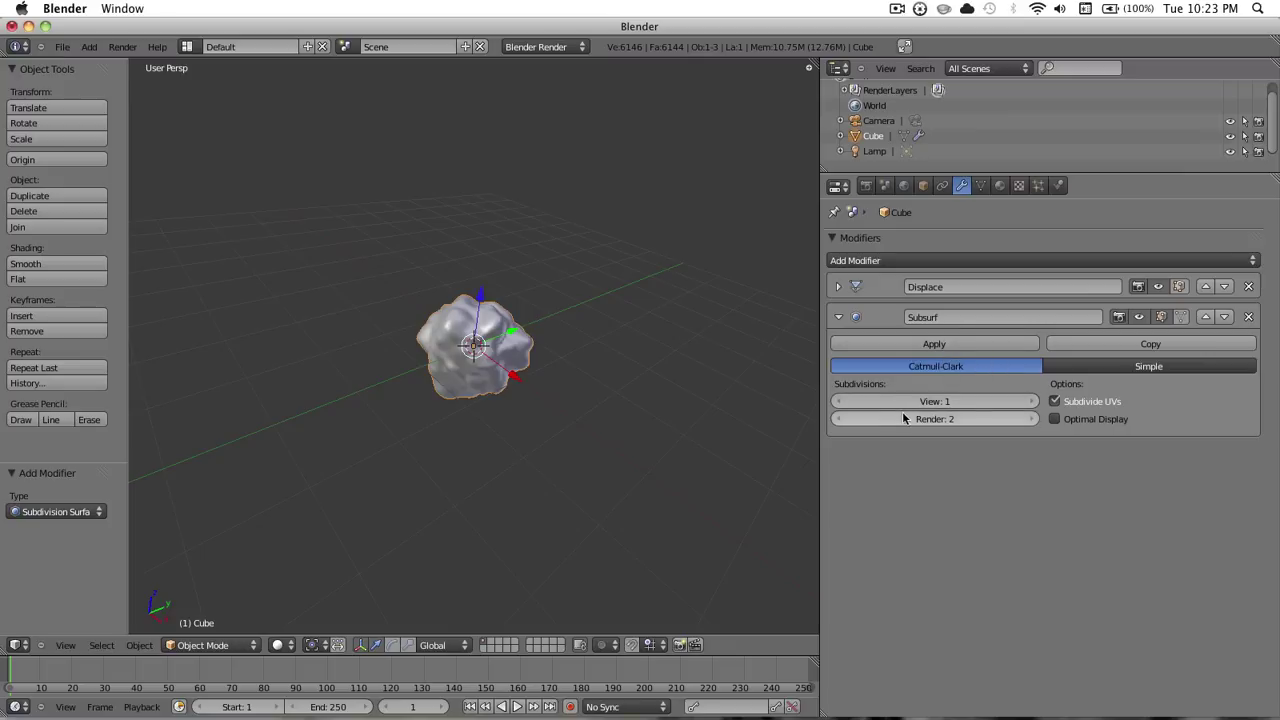
click(864, 416)
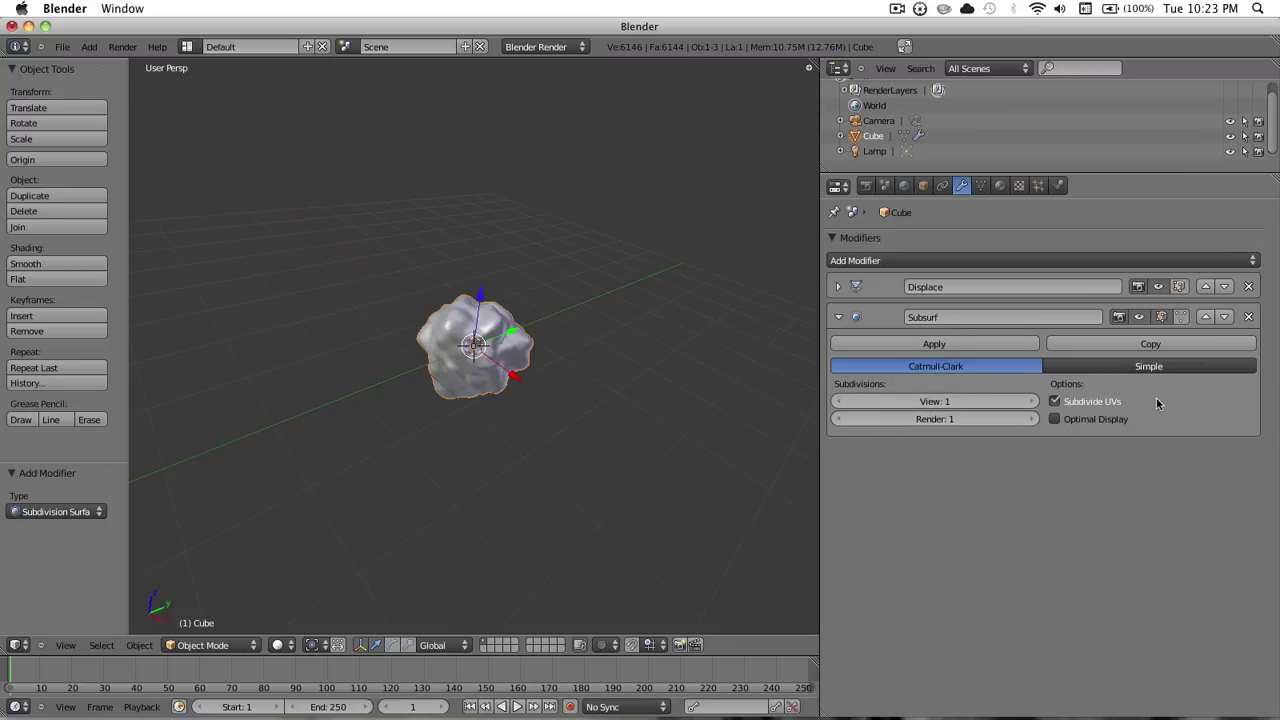
click(838, 318)
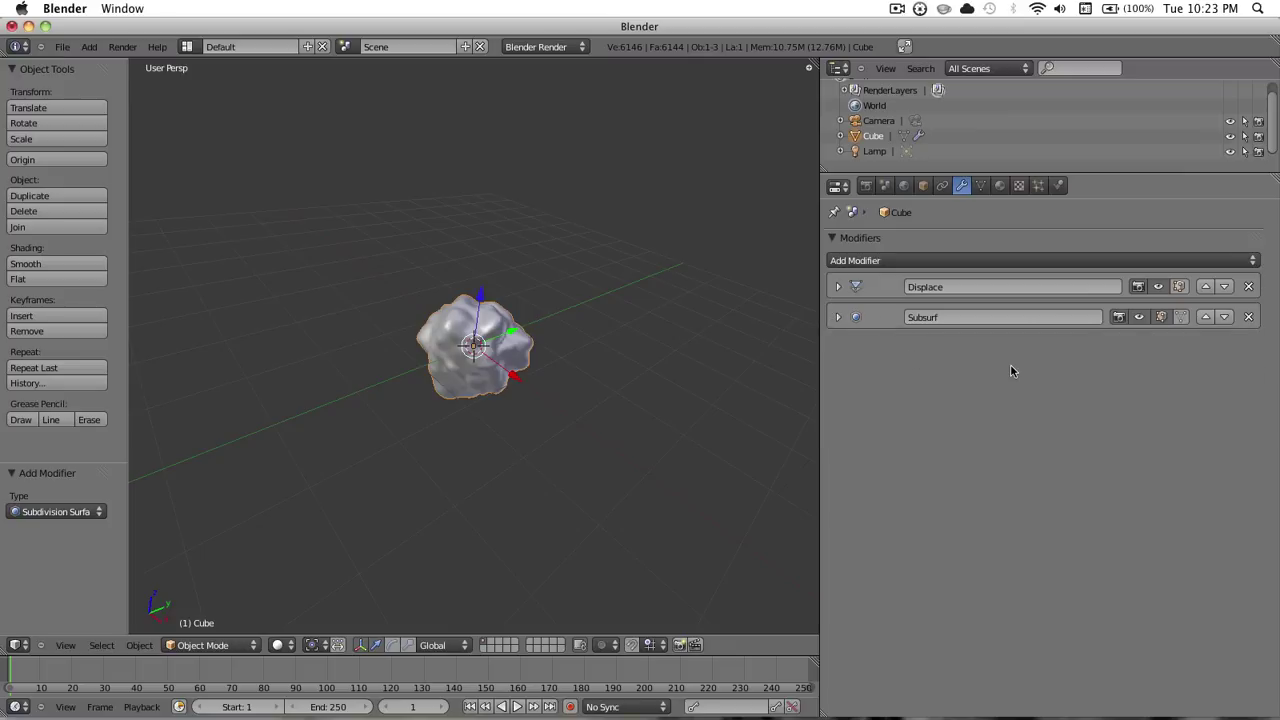
click(850, 262)
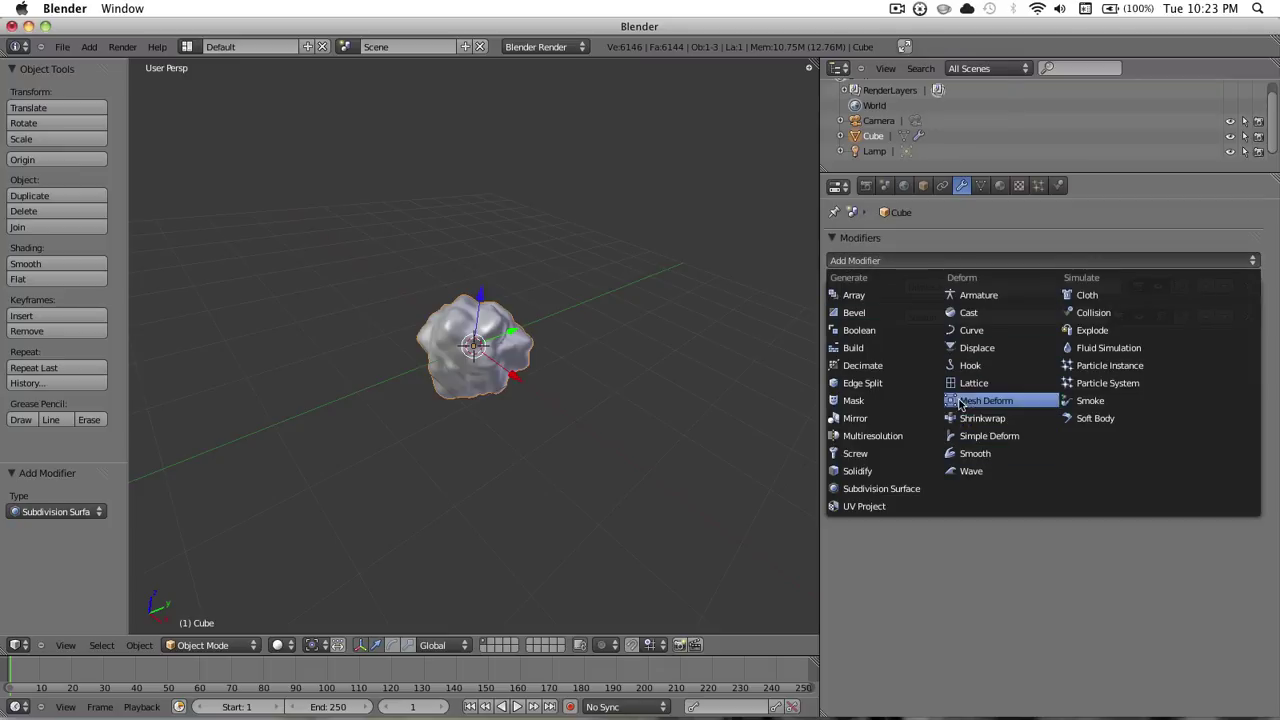
Step: Add Displace.001 using the Texture texture at strength 0.20, then collapse it
click(972, 347)
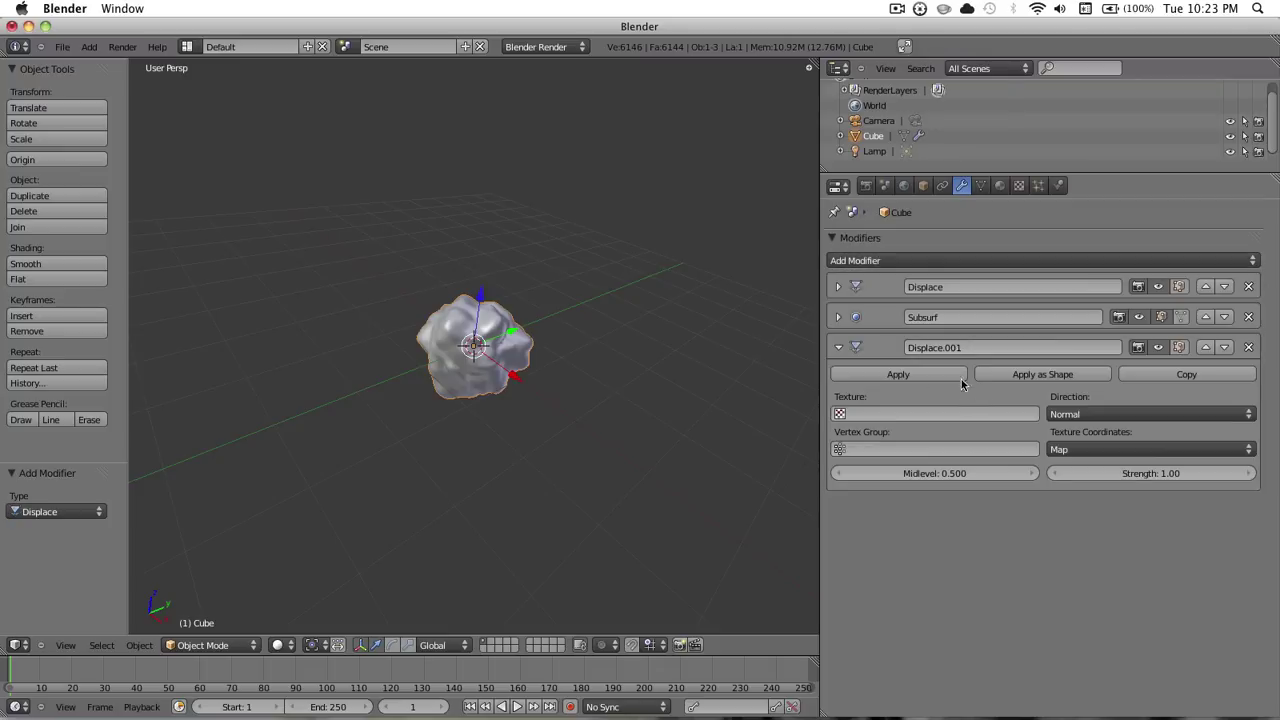
click(840, 414)
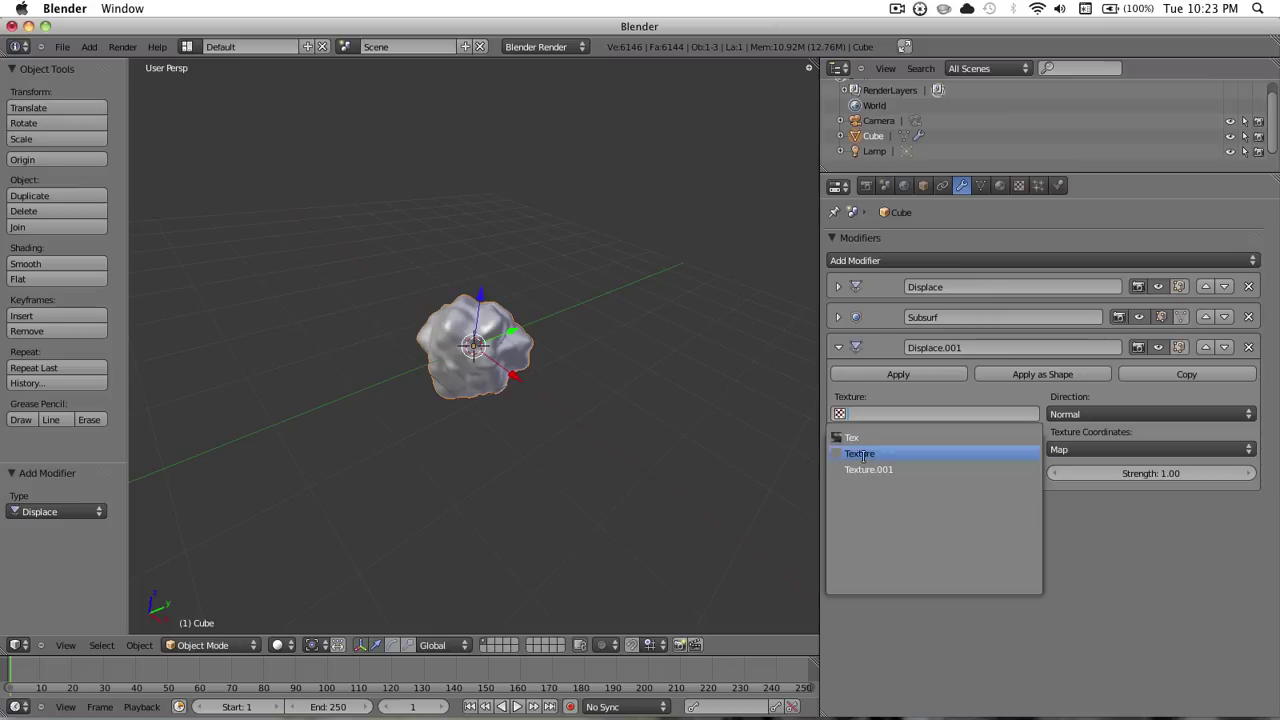
click(864, 455)
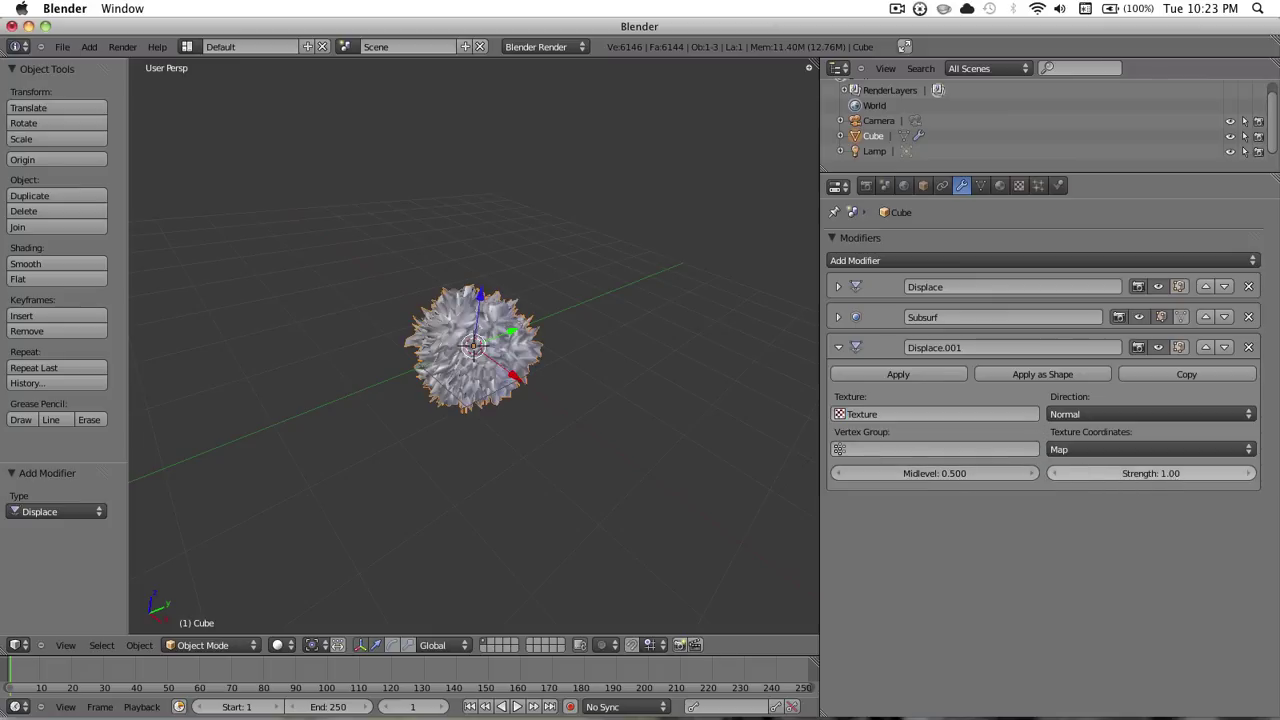
drag(1150, 473, 1120, 473)
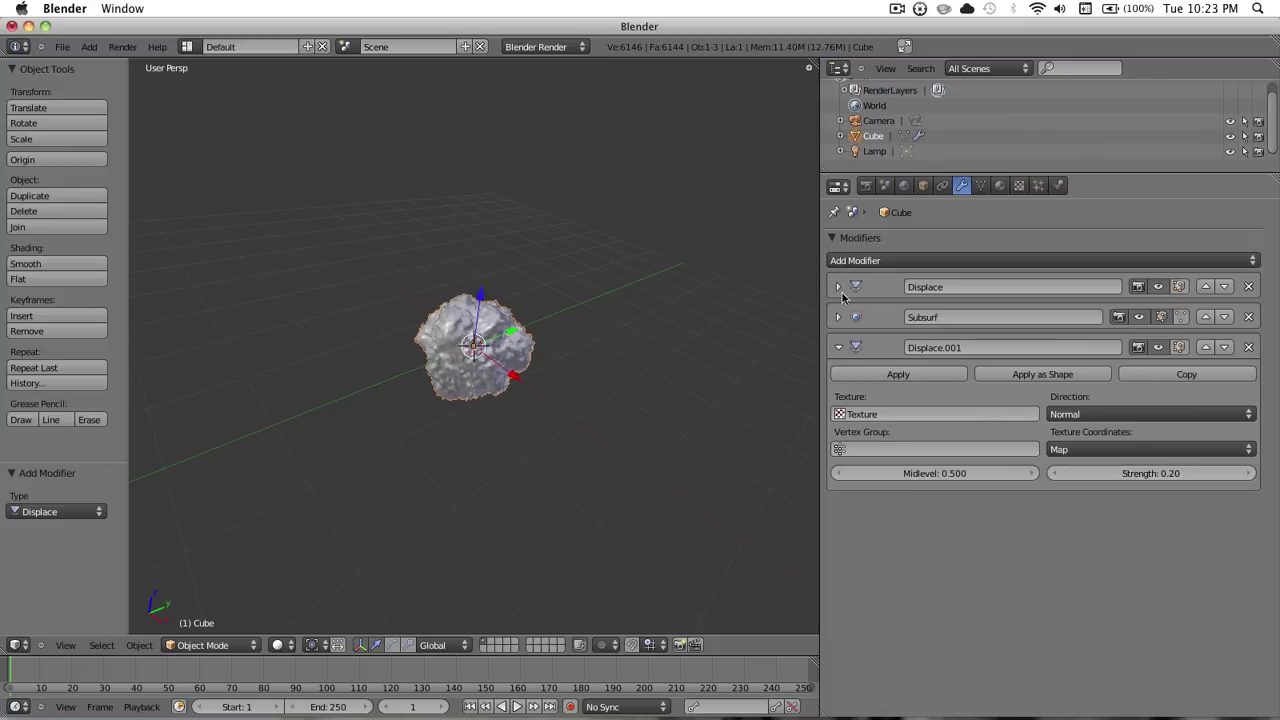
click(839, 348)
Step: Add another Subdivision Surface with Render level 1 and collapse it
click(874, 260)
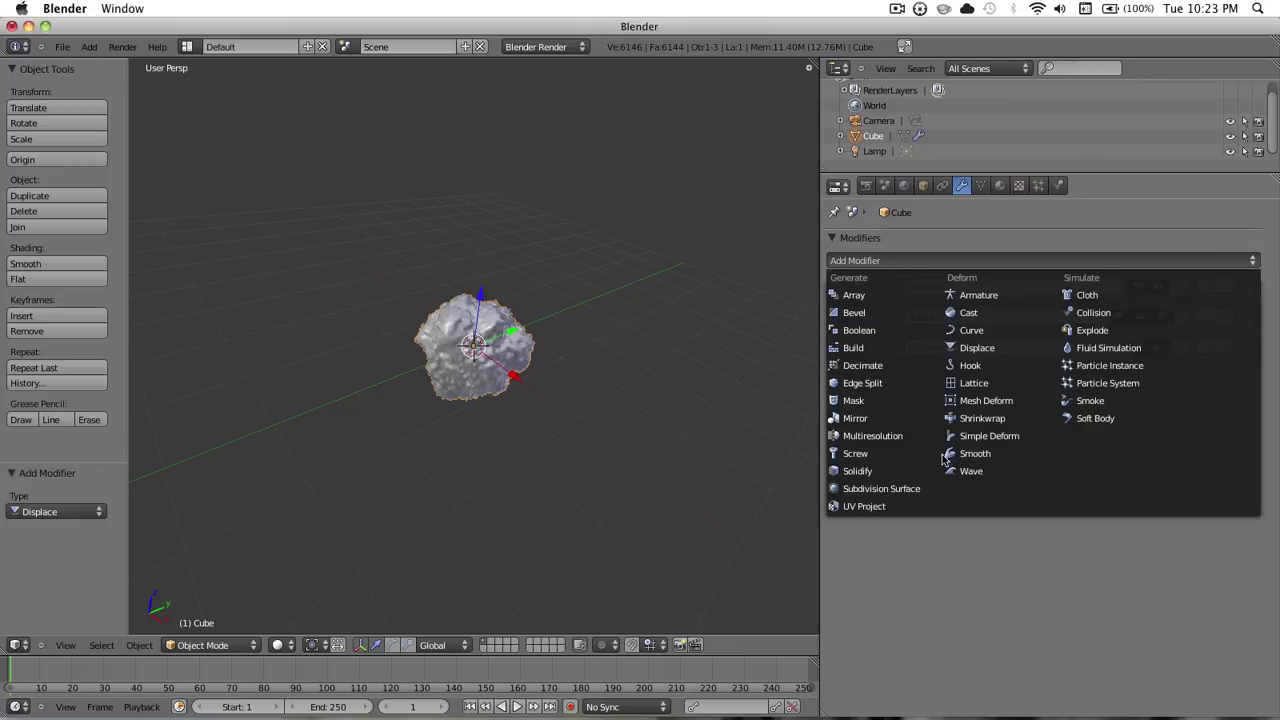
click(878, 488)
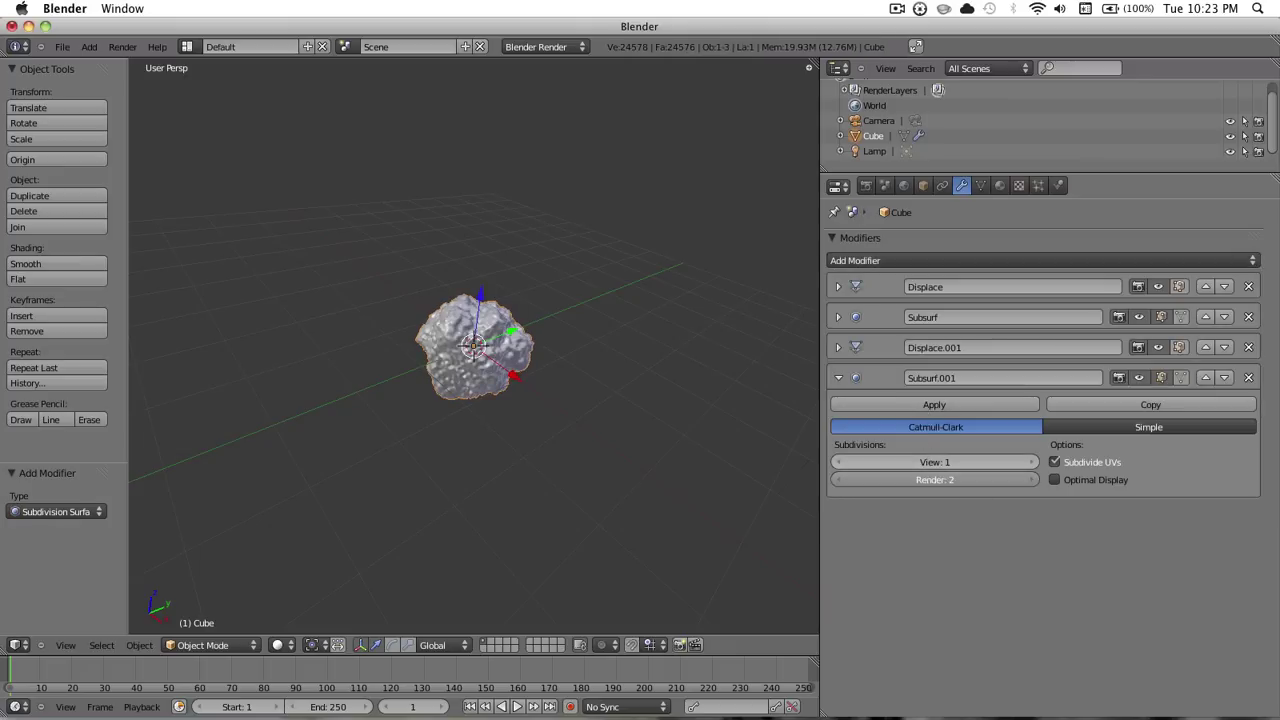
click(837, 480)
click(838, 379)
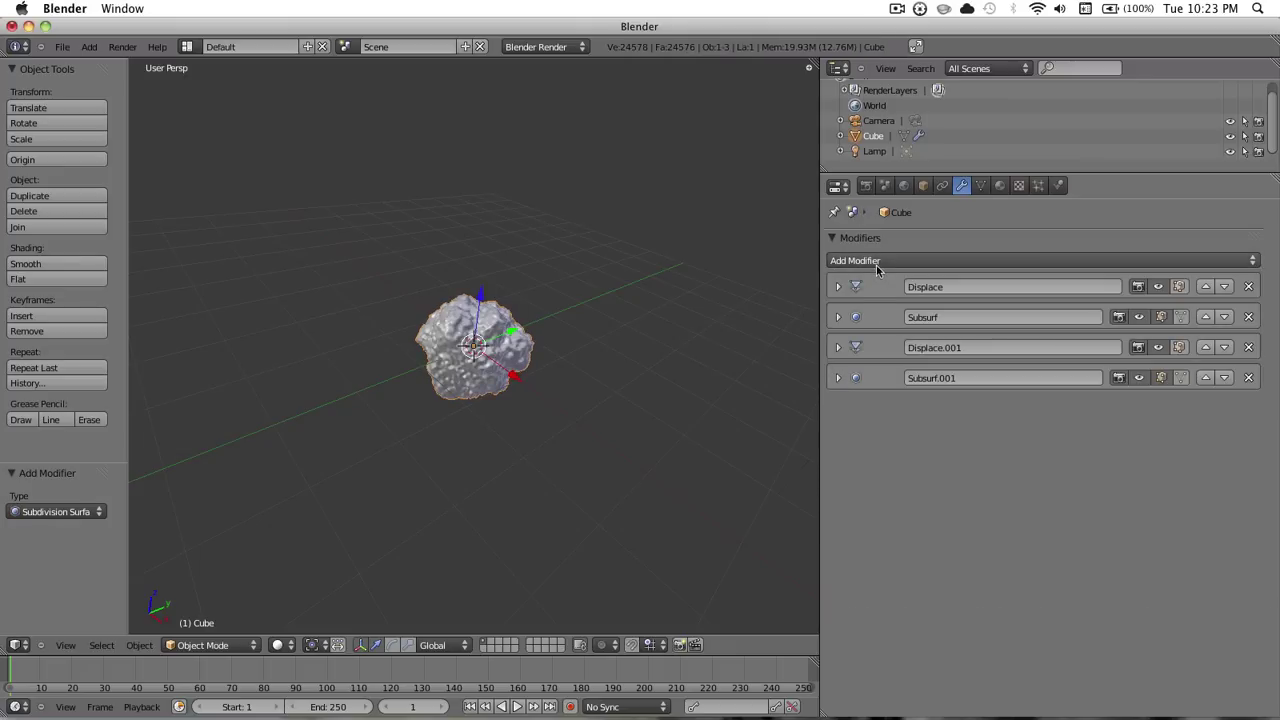
Step: Add Displace.002 using Texture.001 at strength 0.10 and inspect the cloud
click(877, 261)
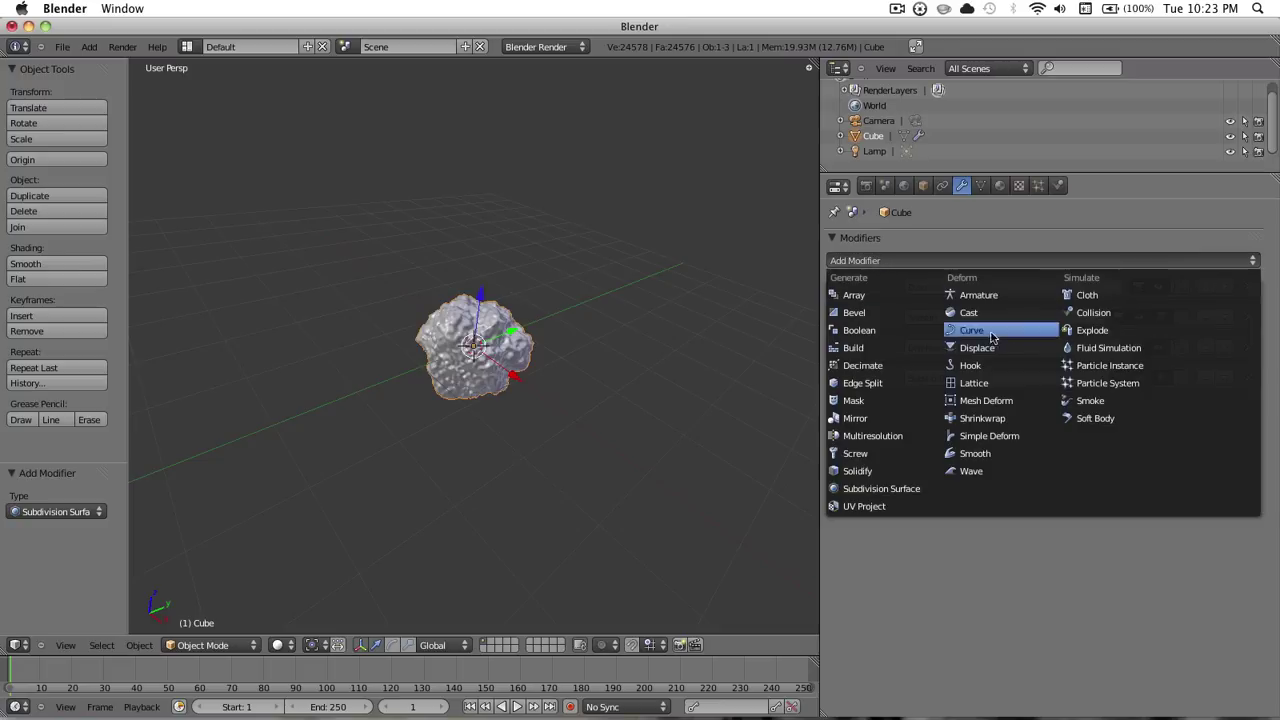
click(975, 347)
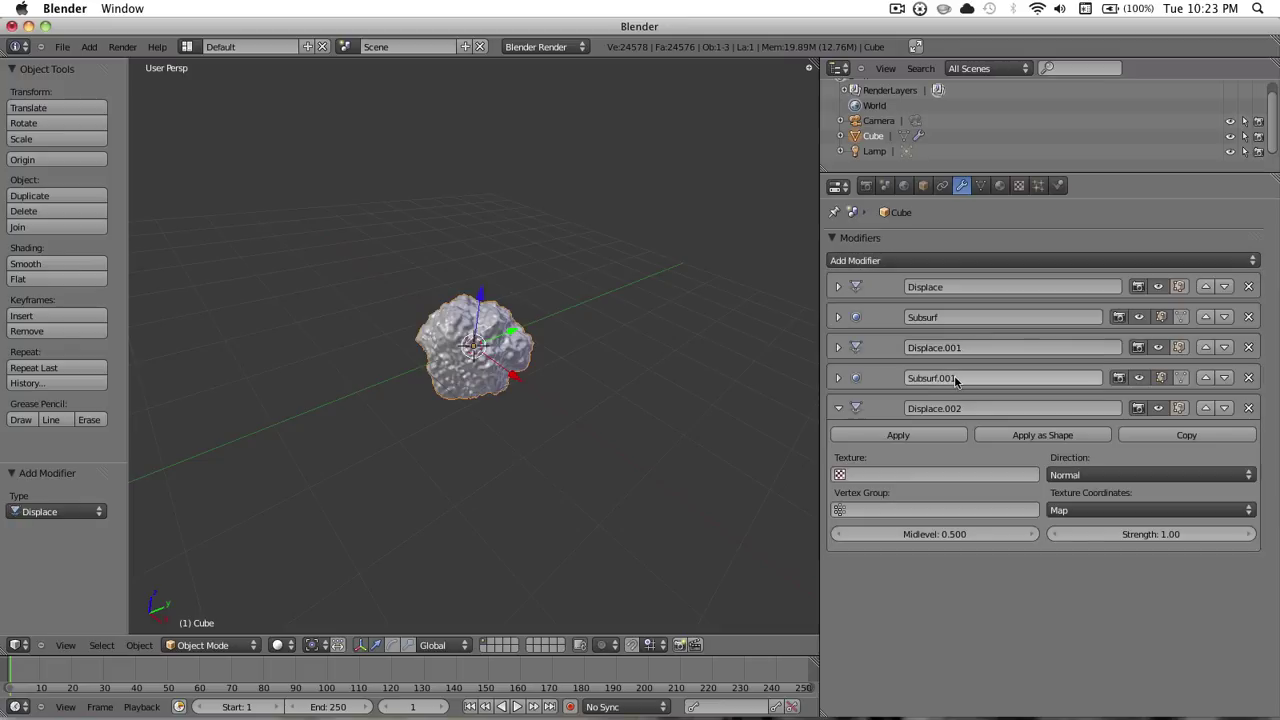
click(843, 475)
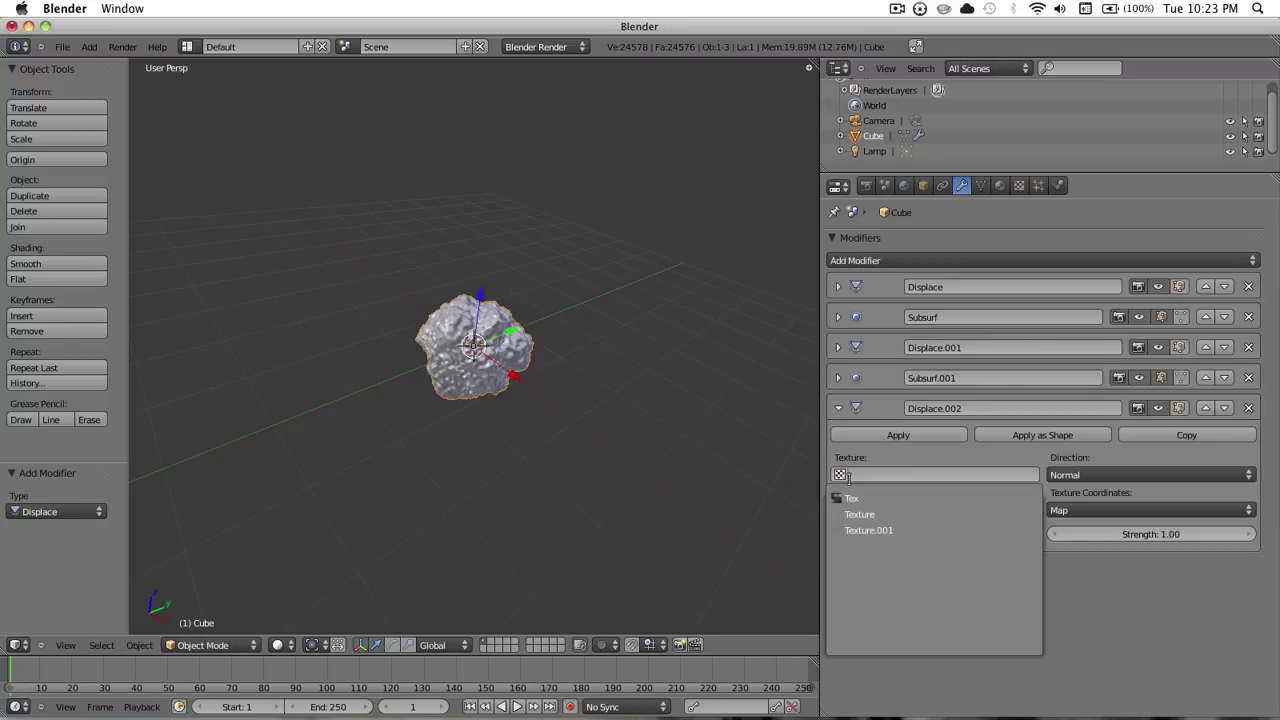
click(868, 530)
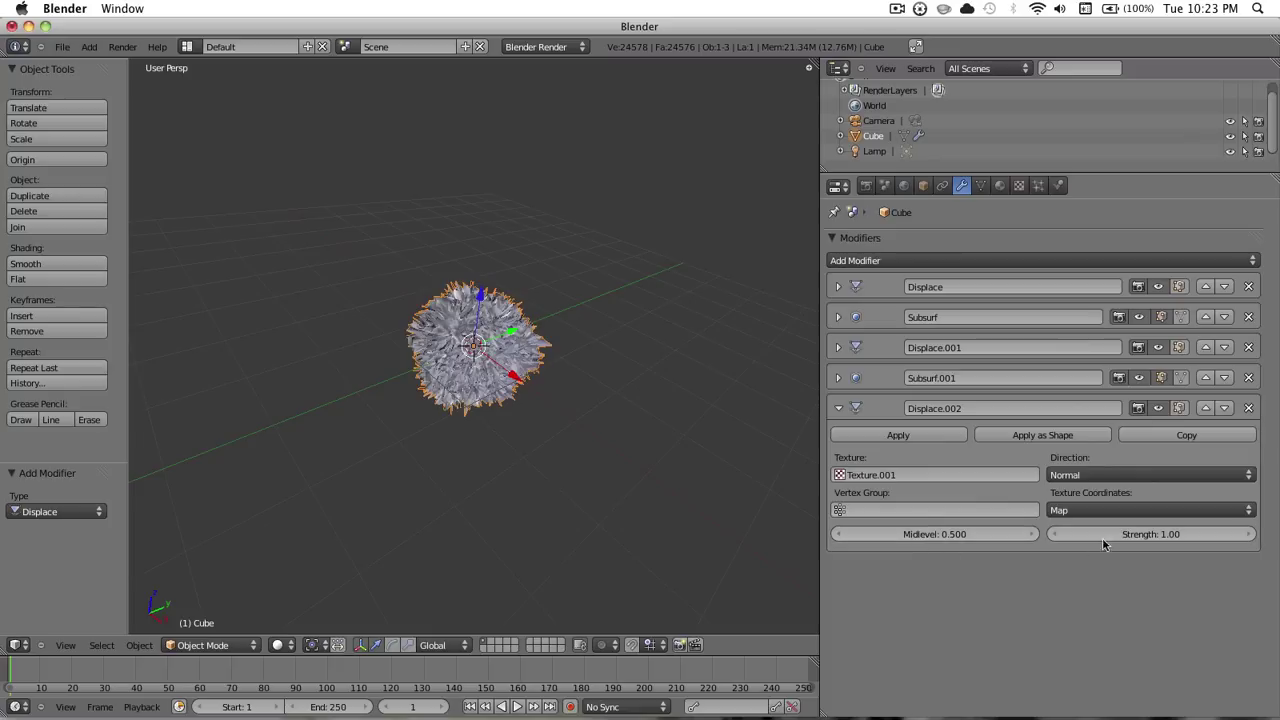
drag(1100, 534, 1068, 534)
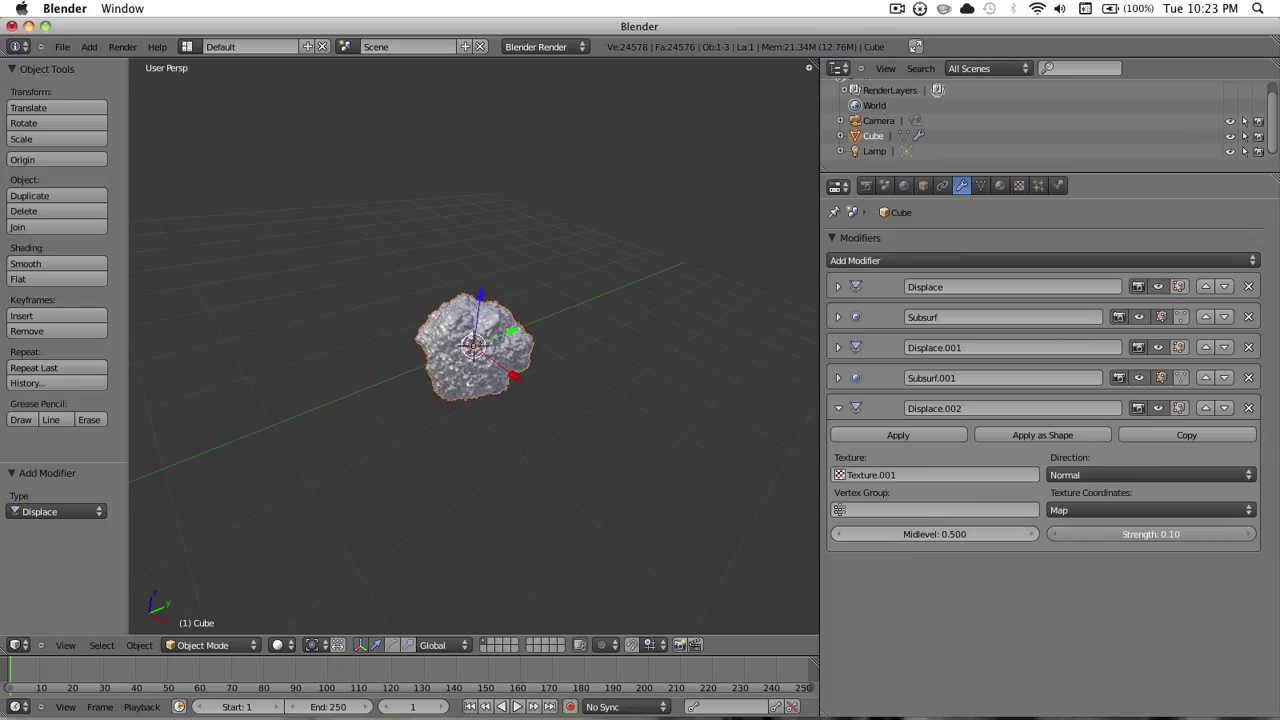
scroll(568, 406, up, 9)
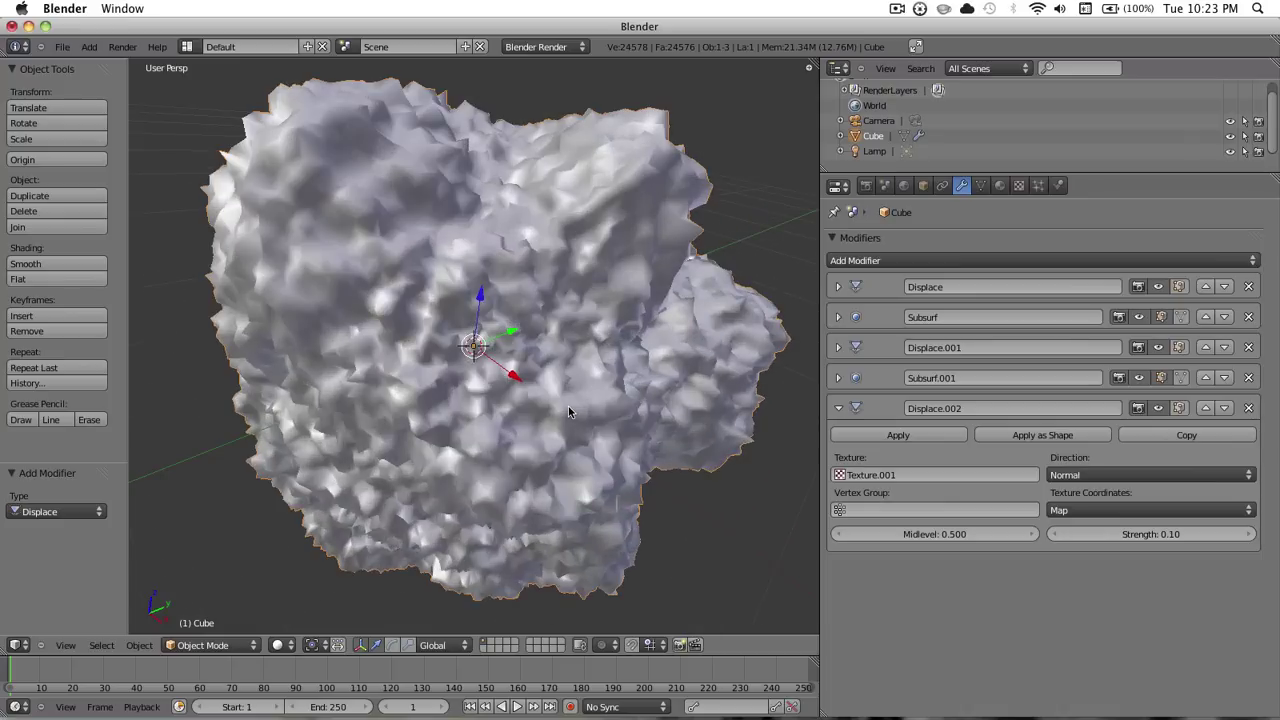
scroll(568, 406, down, 9)
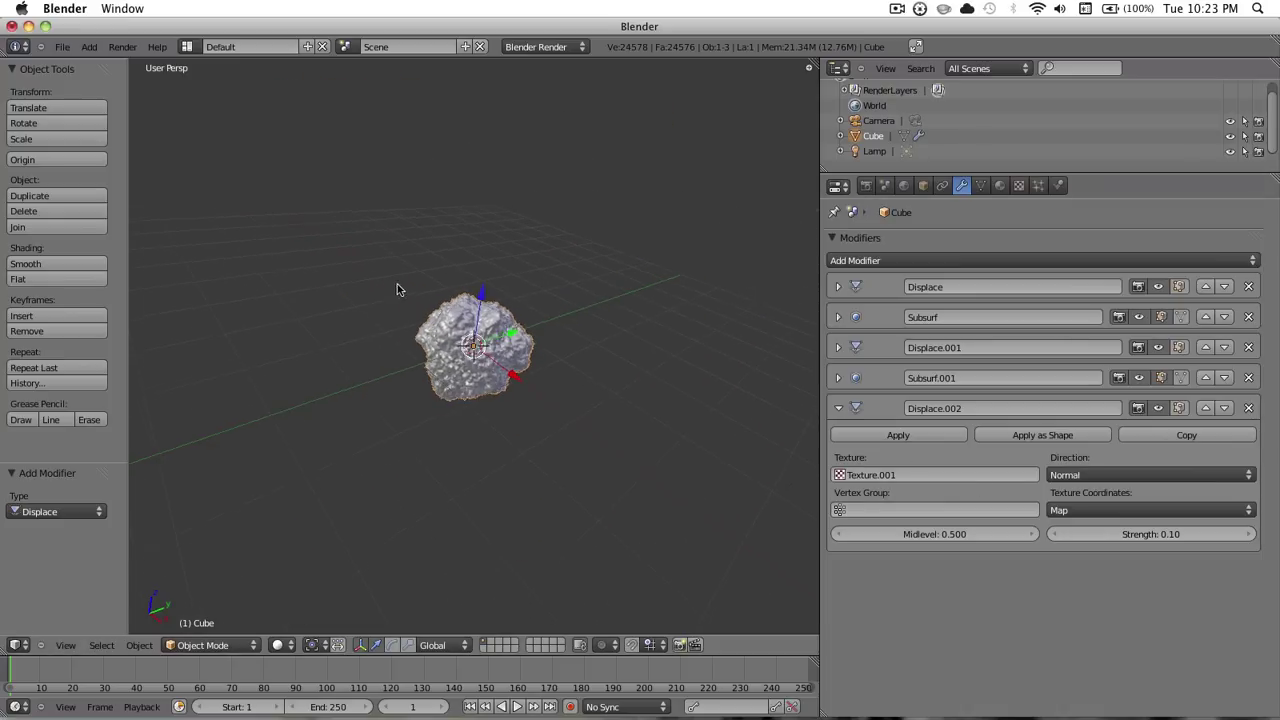
middle_drag(397, 289, 360, 317)
scroll(360, 317, up, 3)
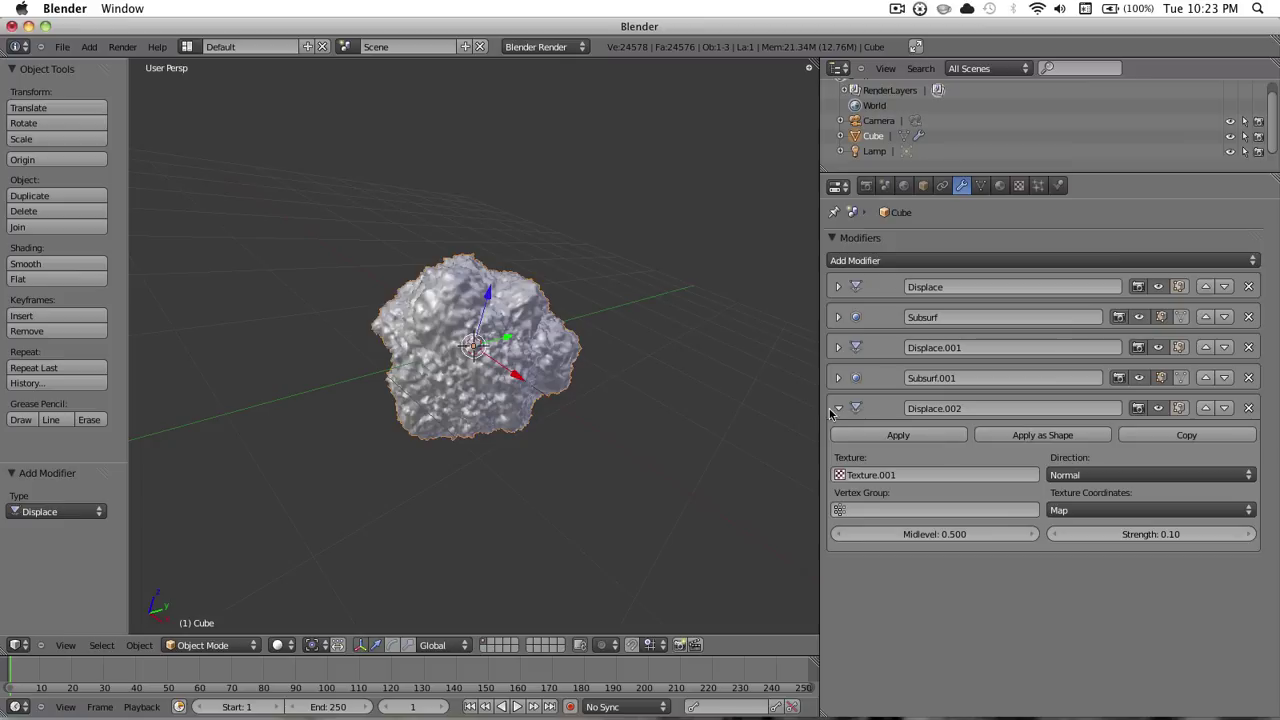
Step: Add a third Subdivision Surface modifier, Subsurf.002, with render level 1 on the cloud mesh
click(840, 410)
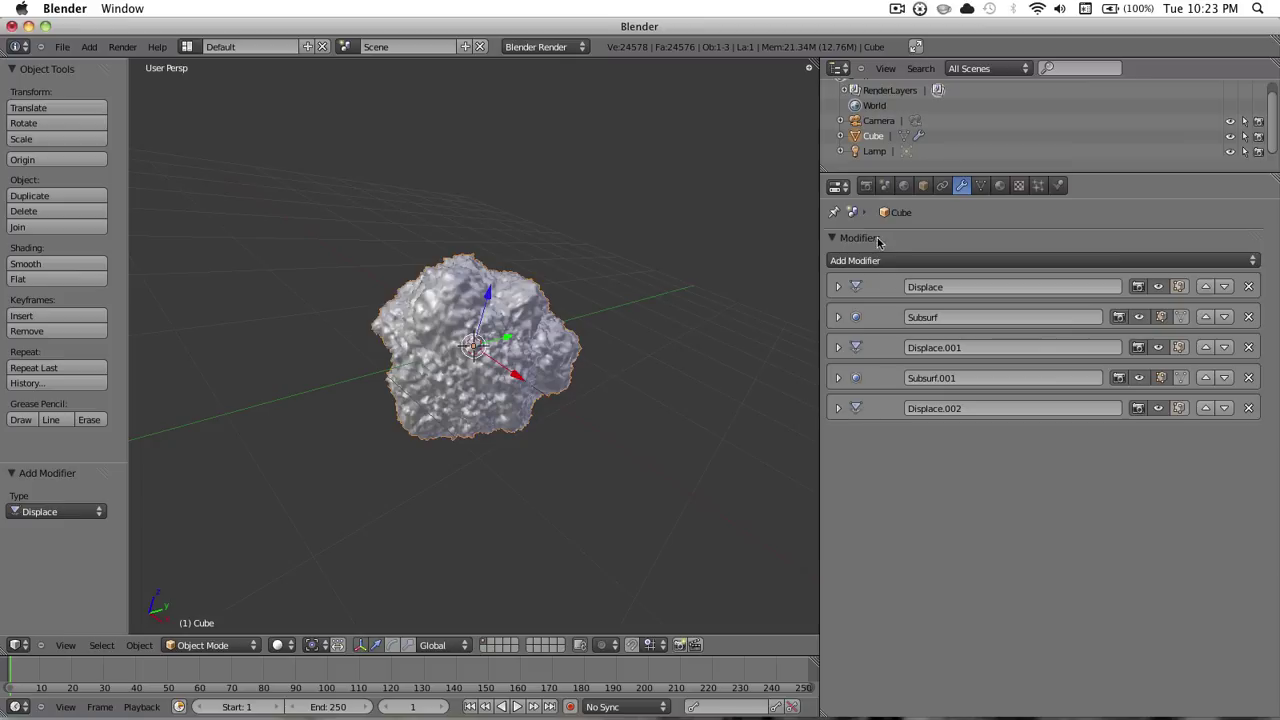
click(880, 260)
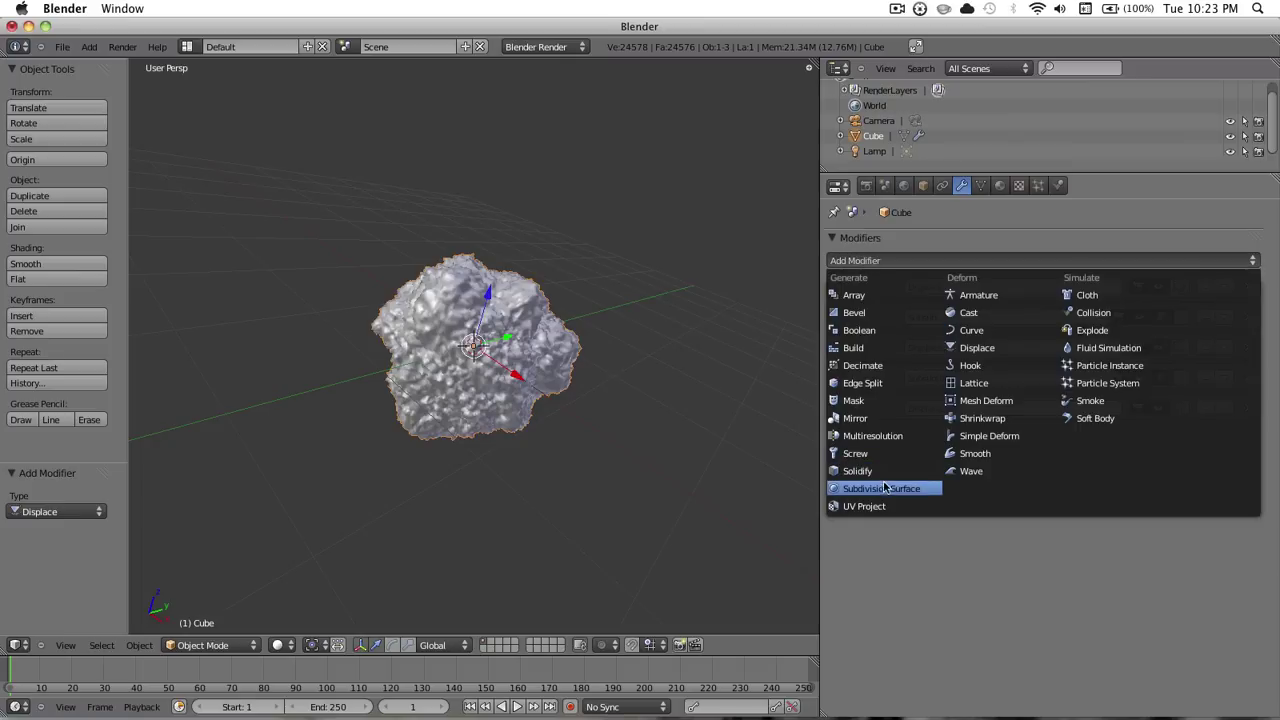
click(885, 488)
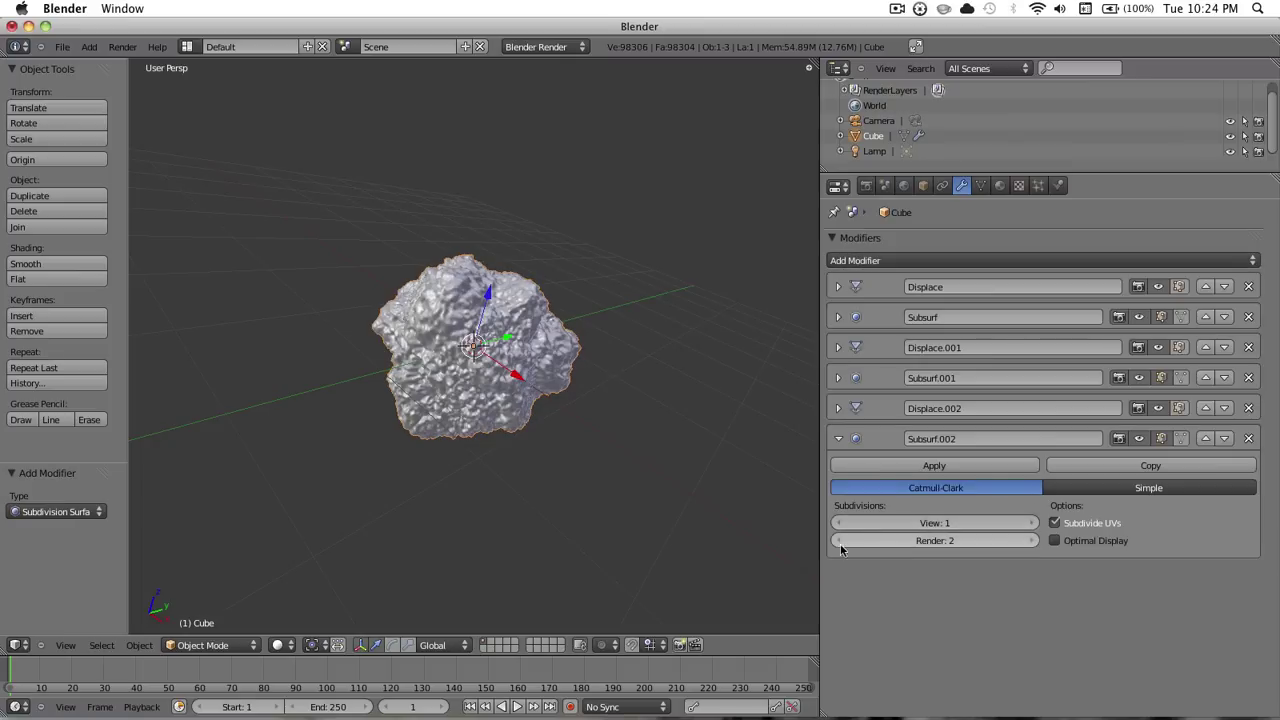
middle_drag(620, 418, 483, 333)
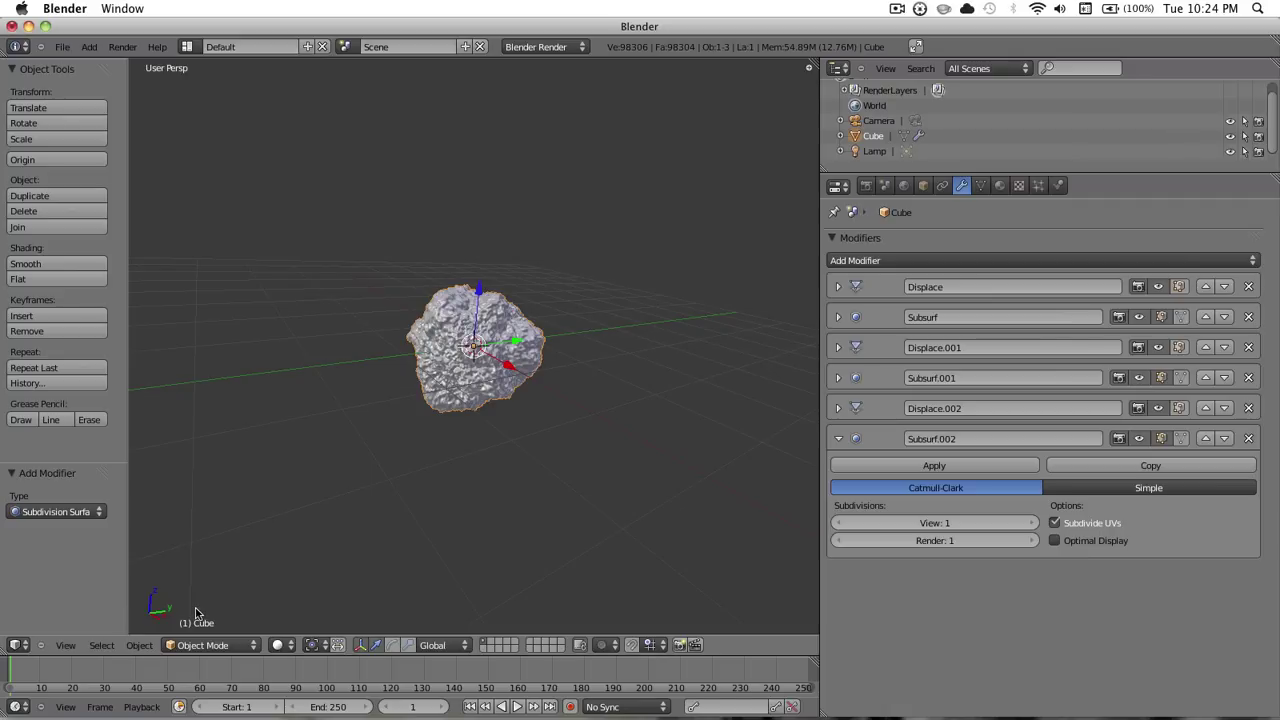
Step: Put the cloud mesh in Edit Mode with wireframe shading to inspect the dense sphere
key(Tab)
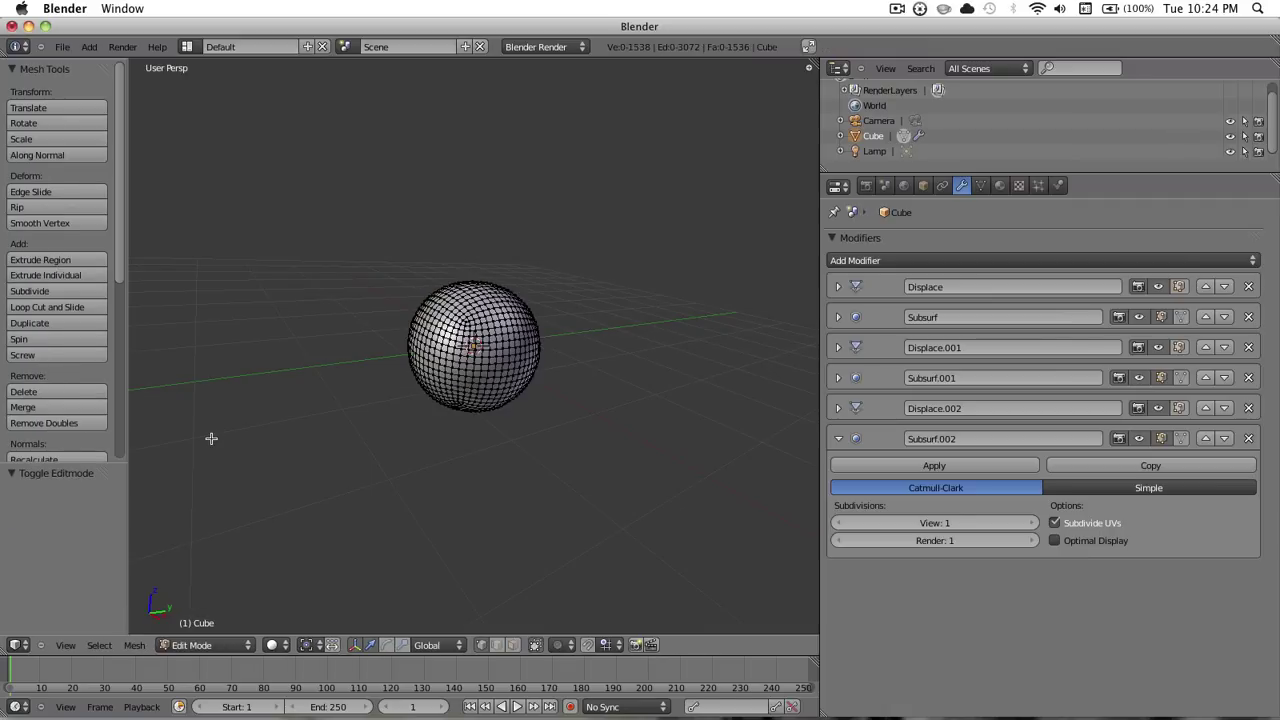
middle_drag(491, 401, 512, 337)
middle_drag(471, 430, 538, 493)
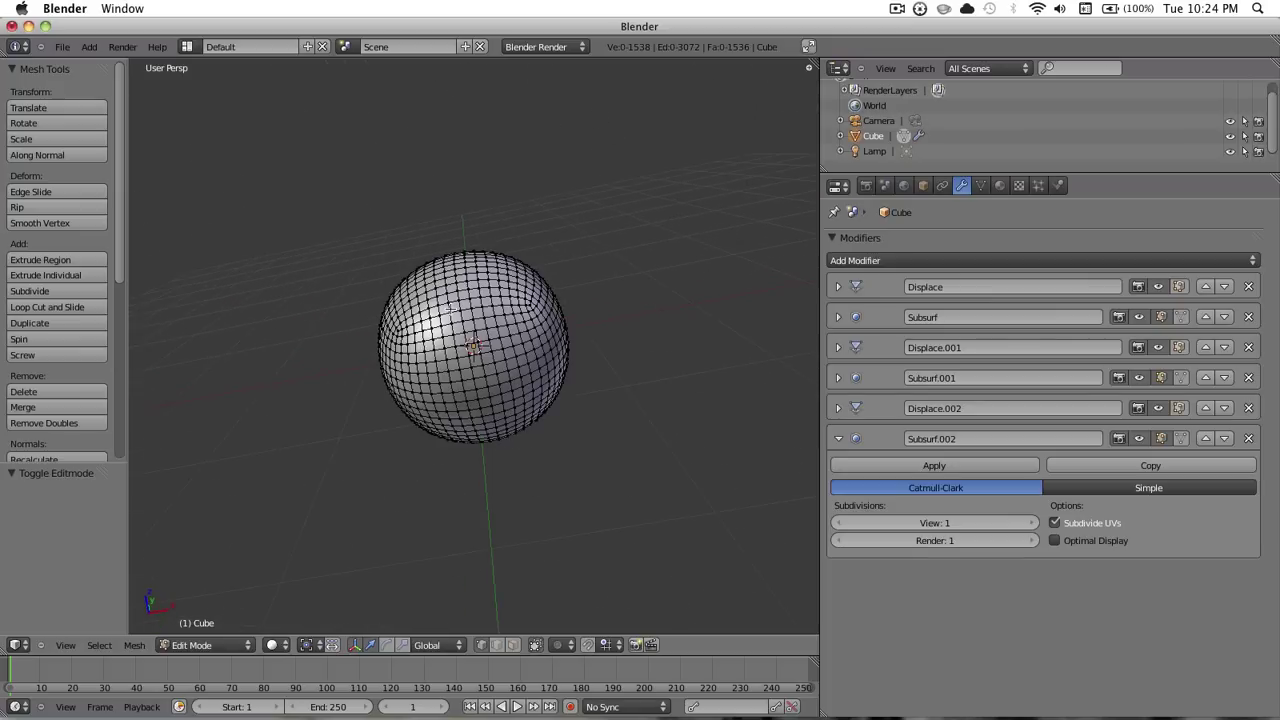
key(z)
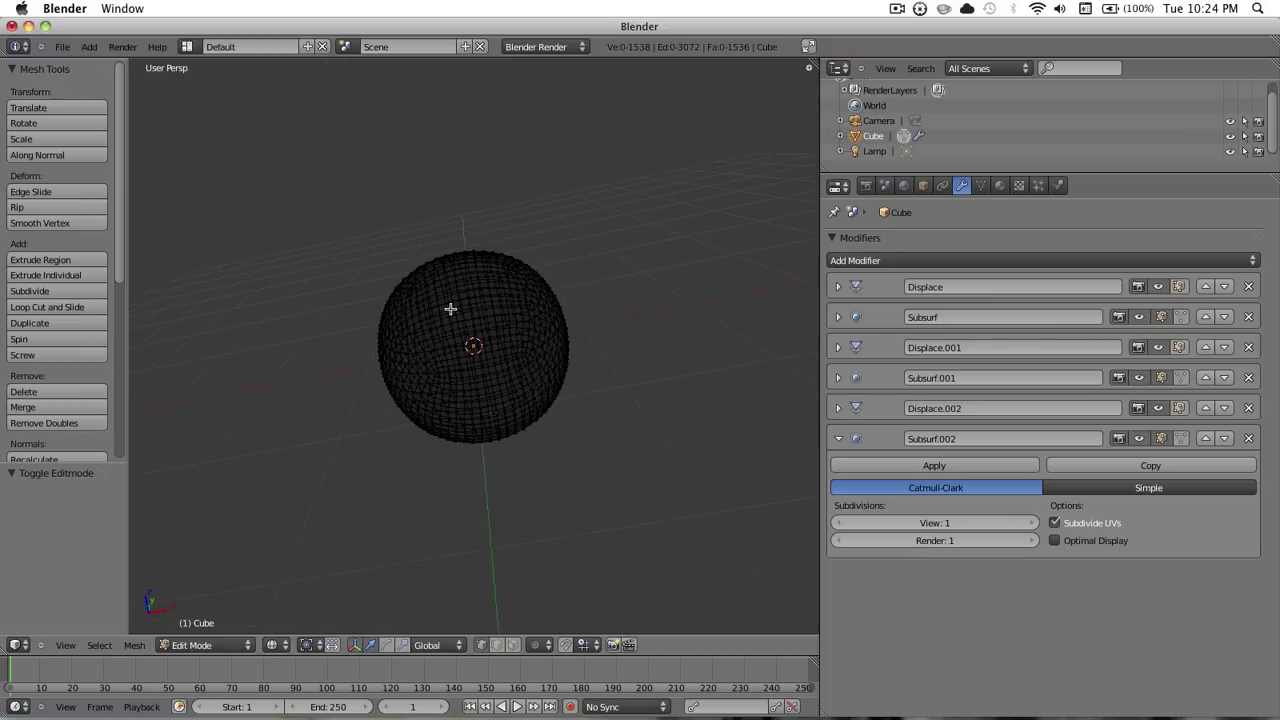
middle_drag(500, 388, 497, 314)
middle_drag(480, 398, 486, 520)
scroll(449, 460, up, 3)
scroll(646, 303, down, 2)
Step: Turn on proportional editing and set up an orthographic right-side view of the sphere
middle_drag(646, 303, 572, 330)
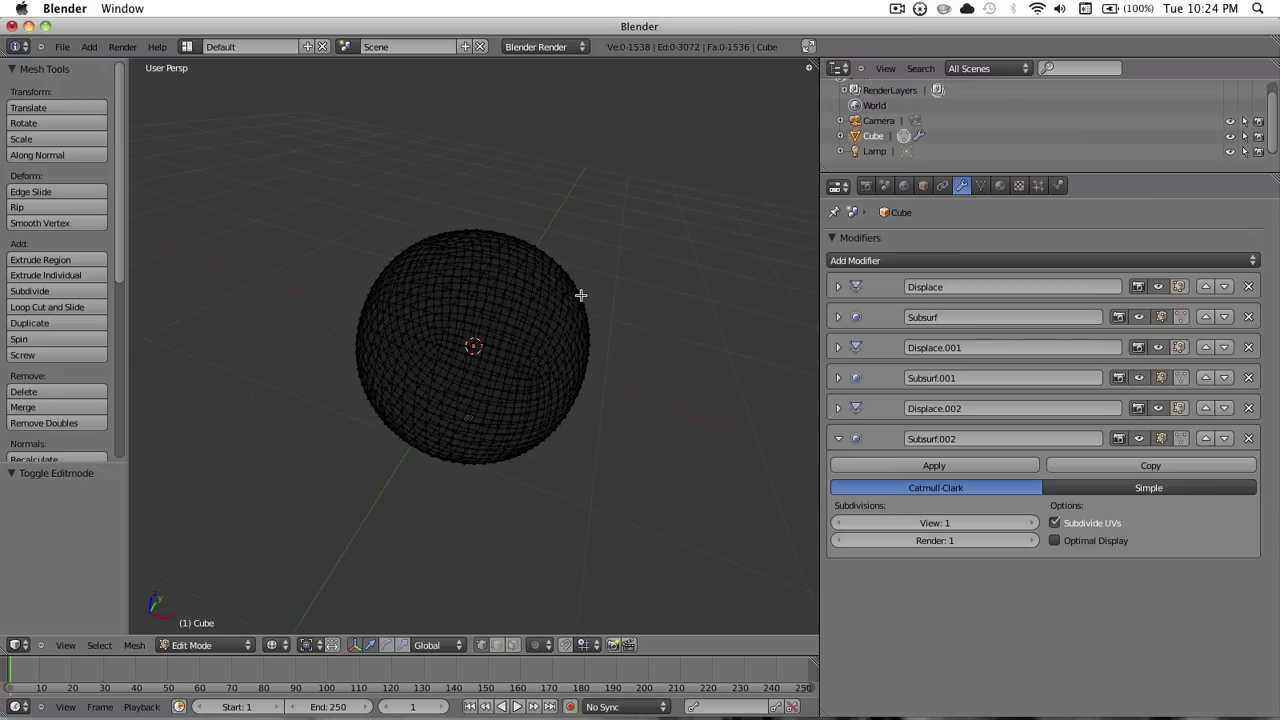
key(o)
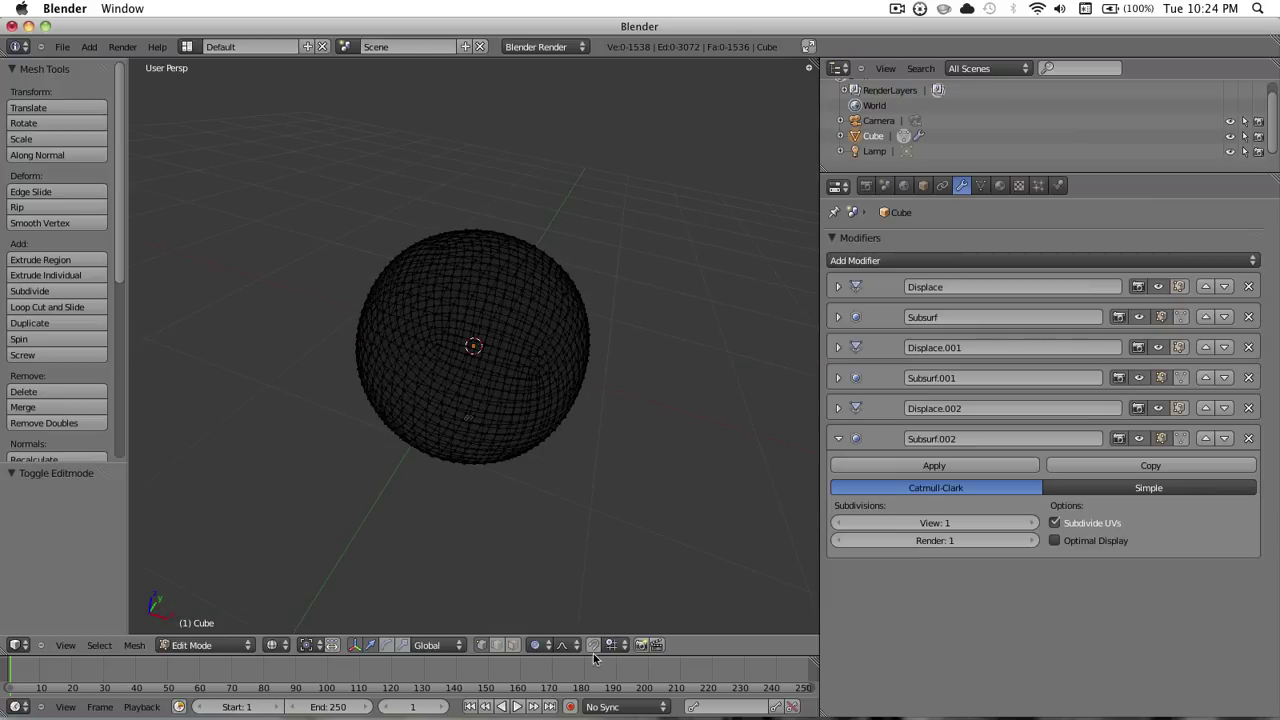
scroll(537, 497, up, 5)
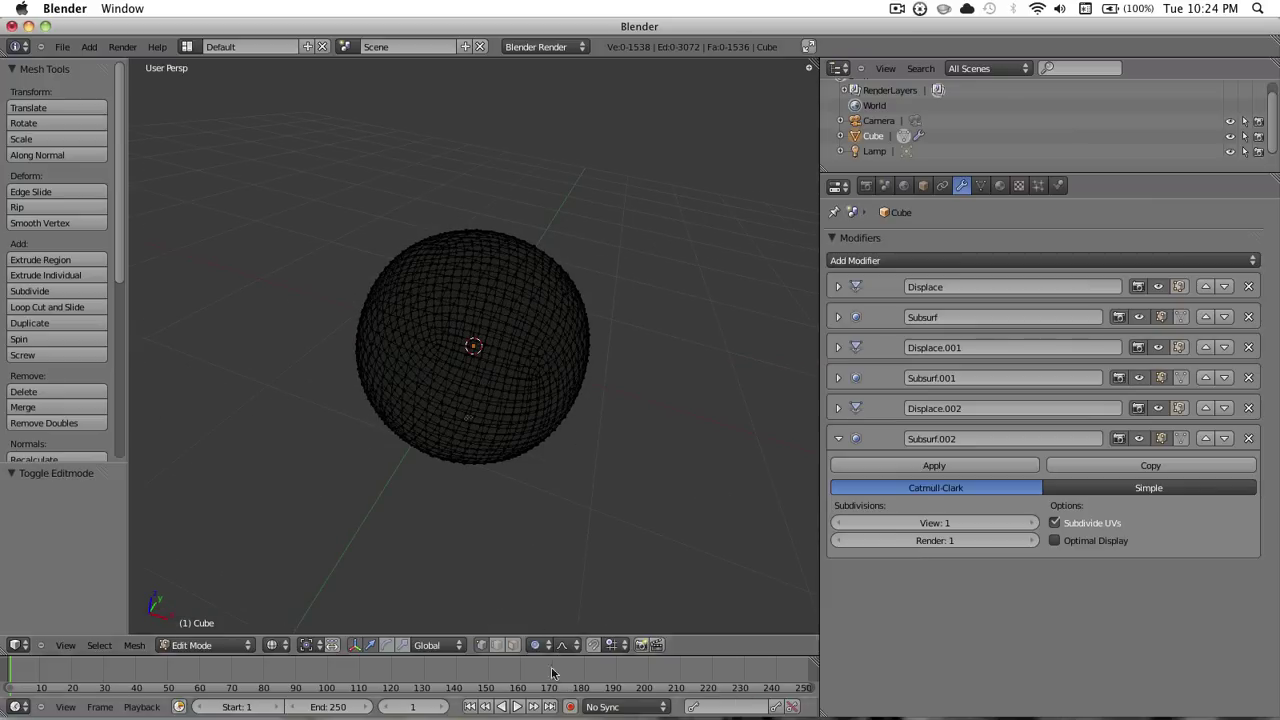
middle_drag(546, 289, 484, 226)
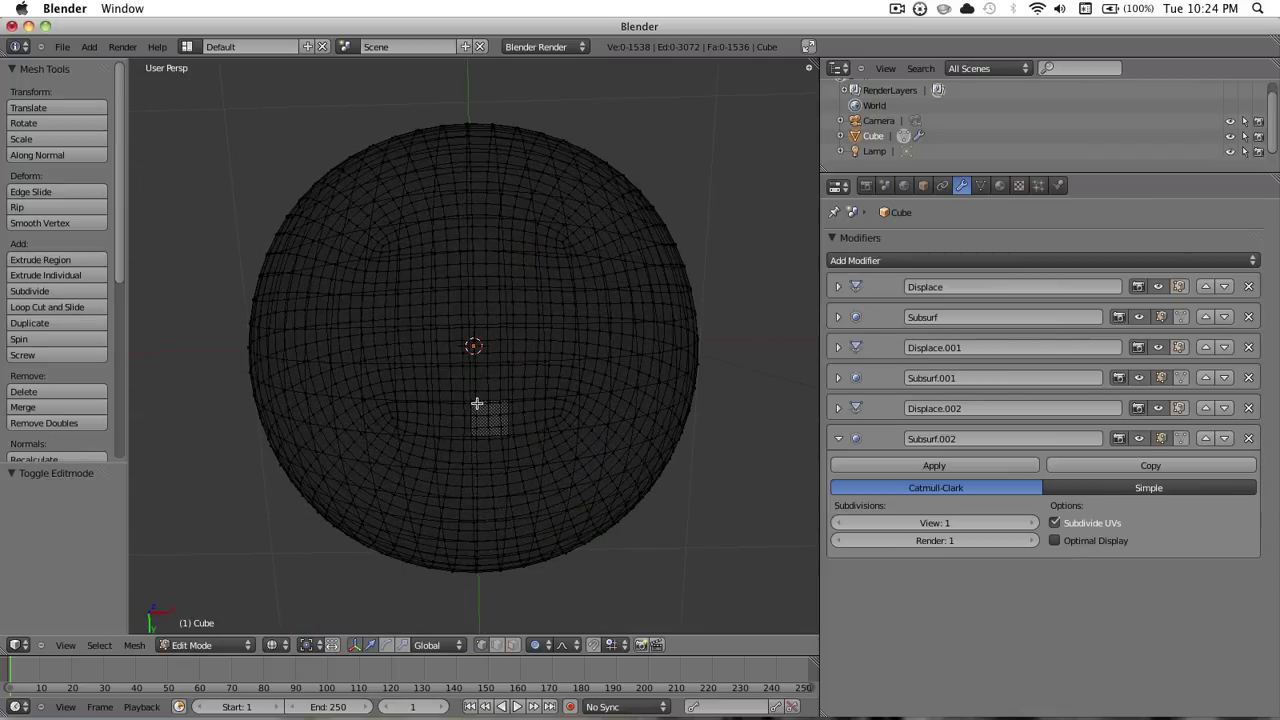
middle_drag(473, 400, 491, 507)
key(KP_3)
scroll(482, 487, down, 3)
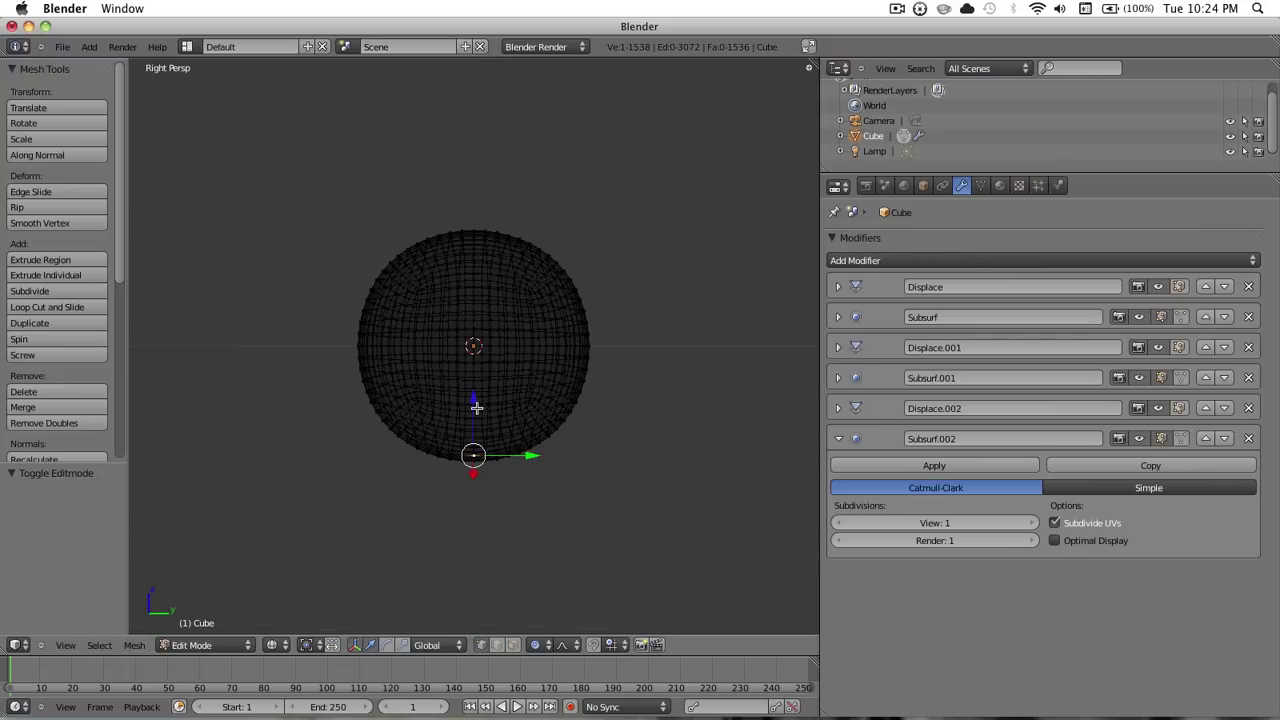
drag(476, 403, 477, 322)
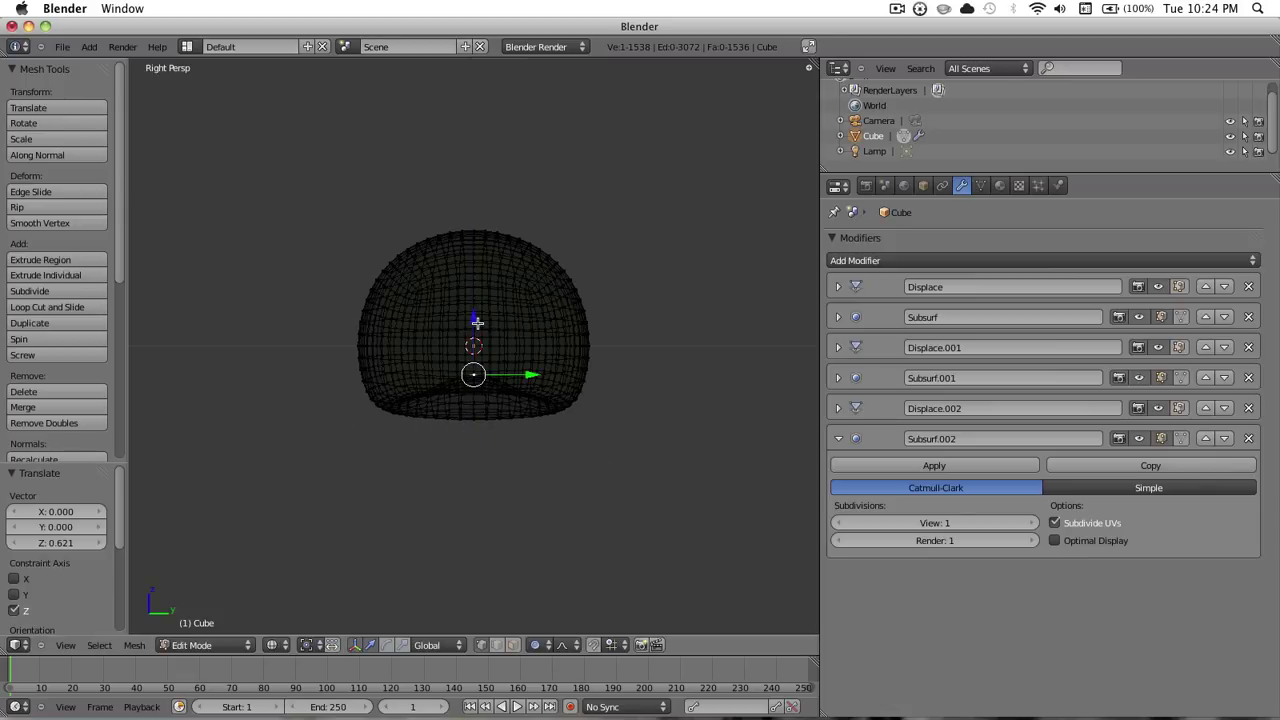
key(ctrl+z)
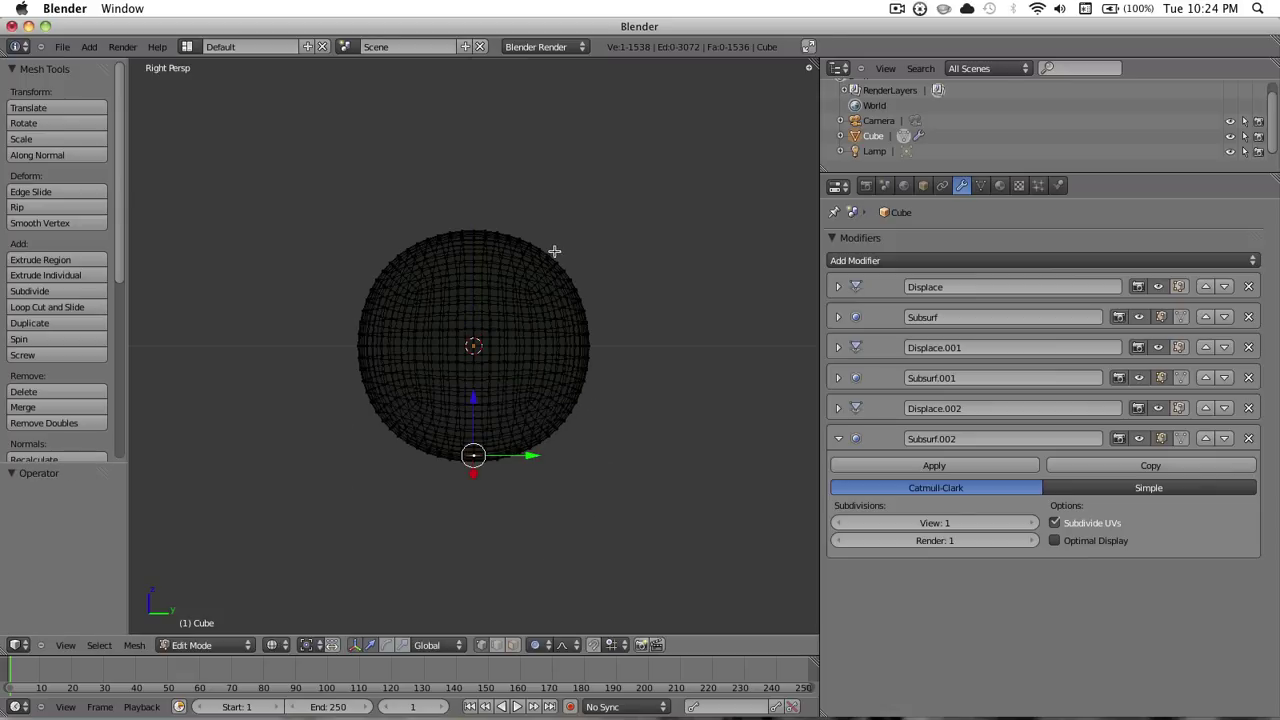
scroll(478, 490, up, 2)
key(KP_5)
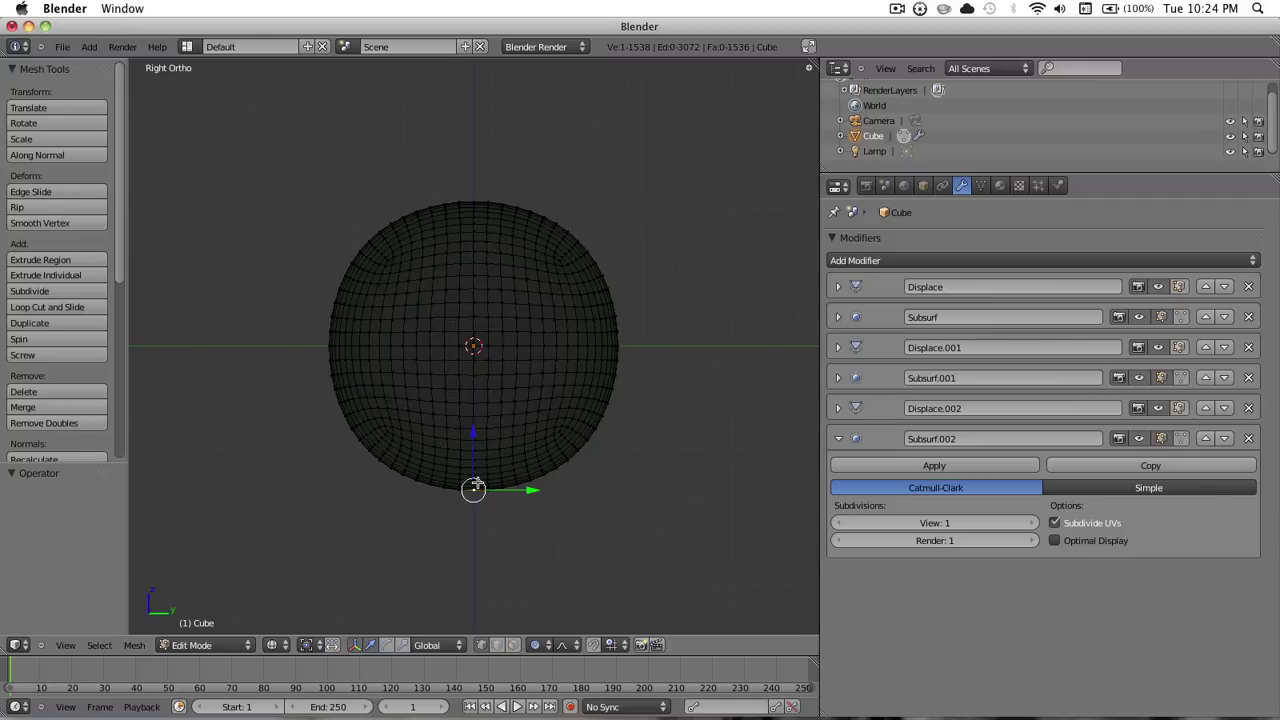
Step: Box-select the sphere's bottom vertex rows and lift them with soft falloff to flatten the base
key(a)
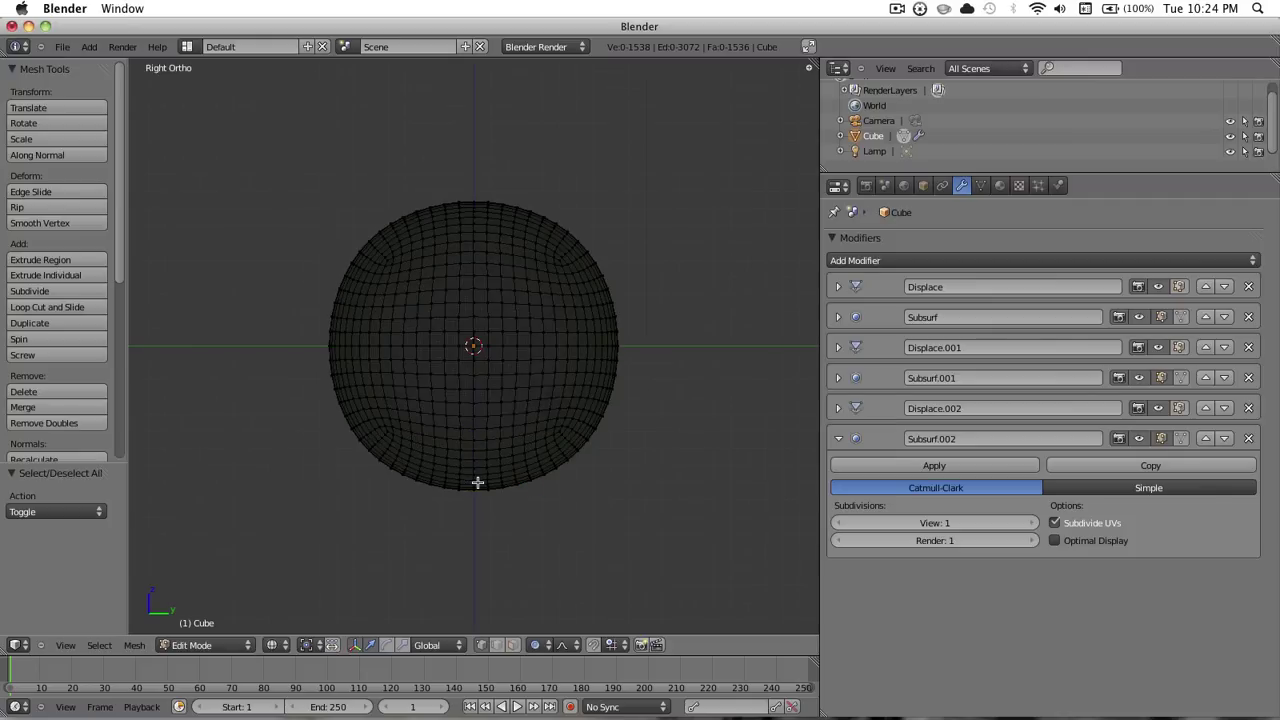
key(b)
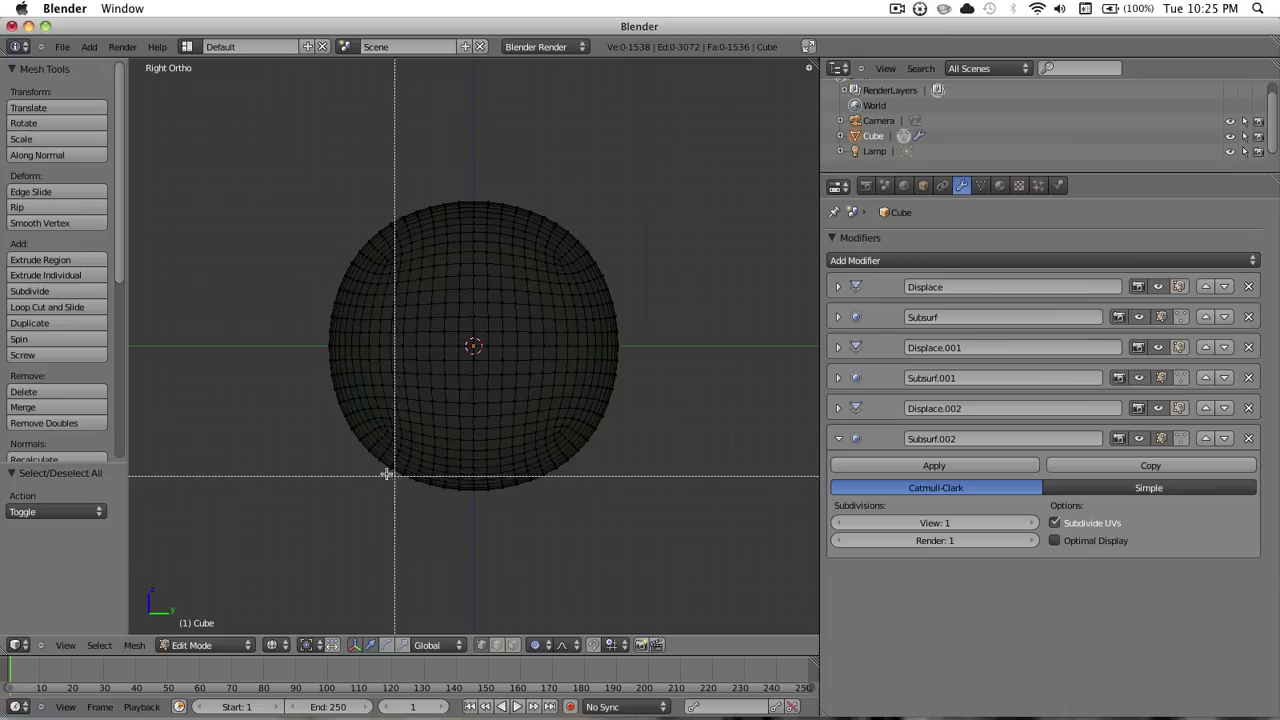
drag(387, 473, 576, 507)
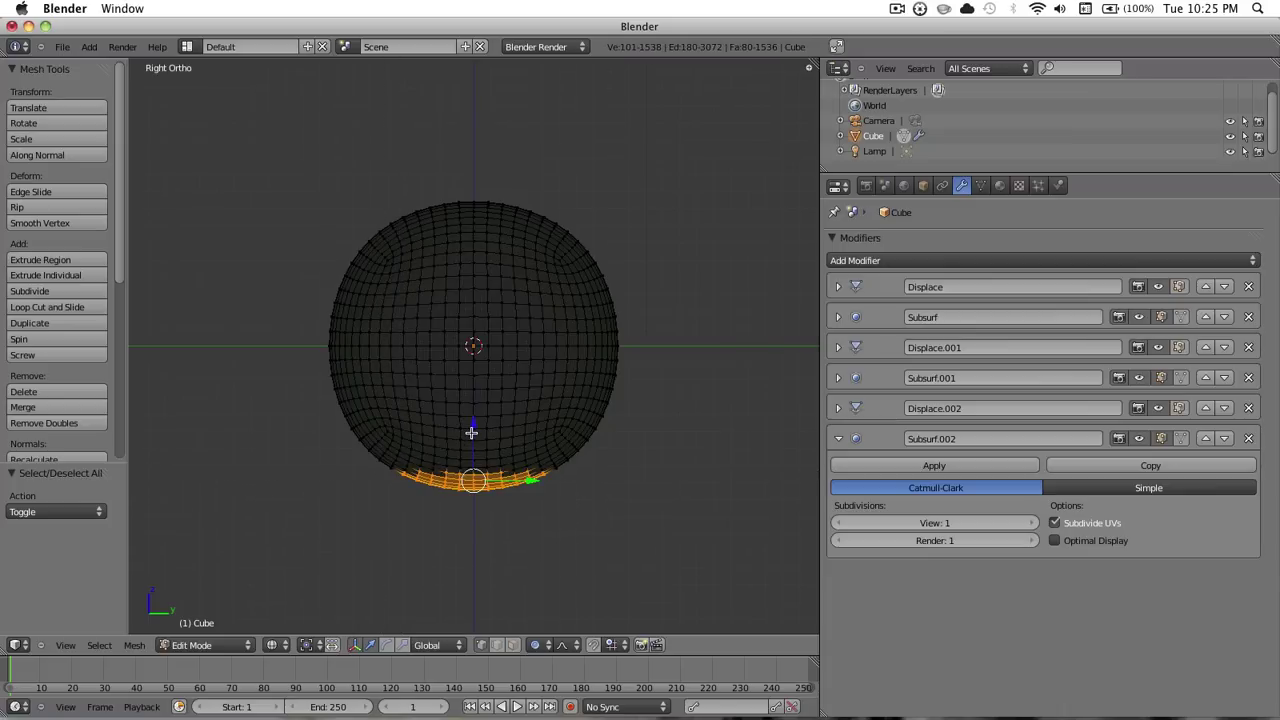
key(g)
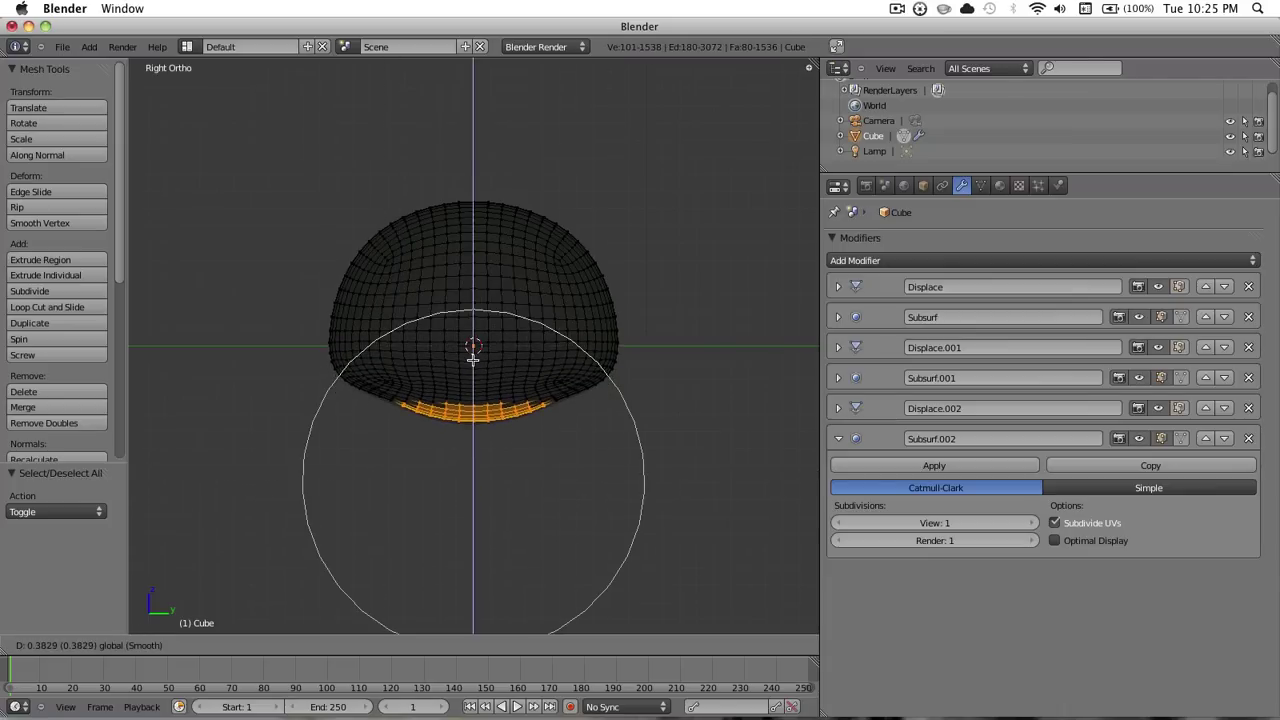
click(576, 396)
key(a)
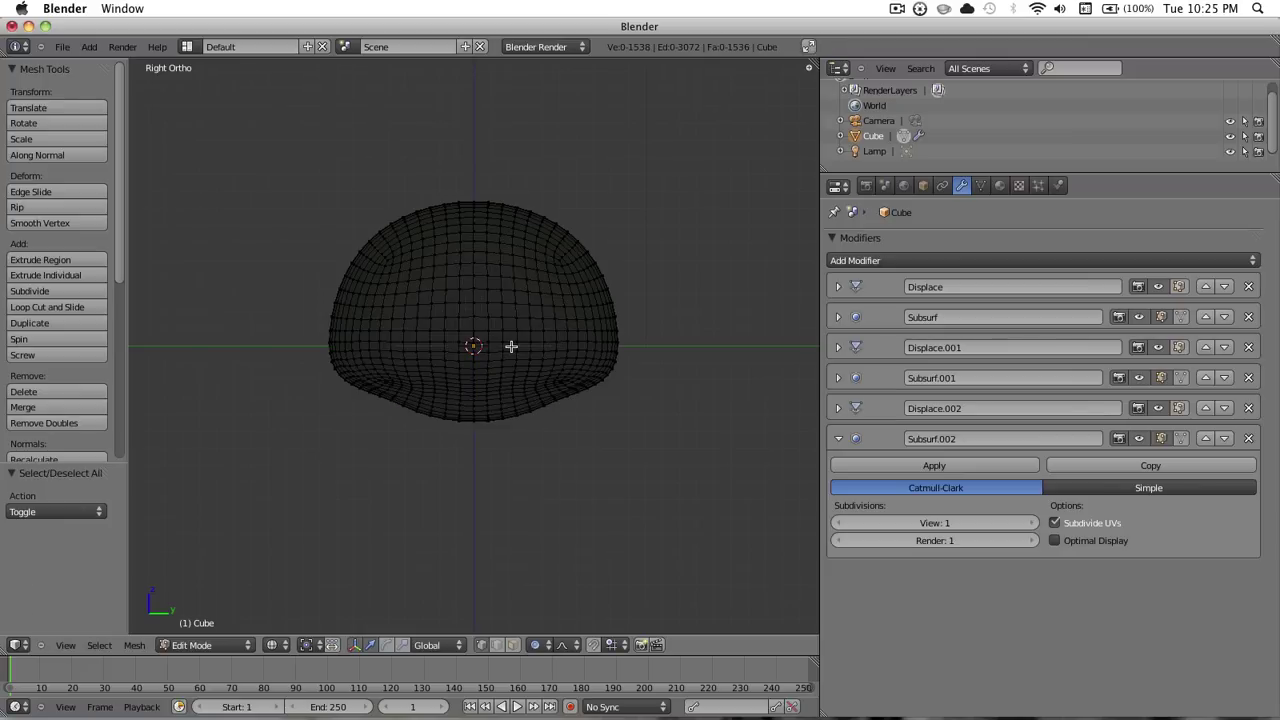
Step: Pull out the upper-left edge and reshape the top of the mesh with soft-falloff moves
key(b)
drag(374, 222, 396, 246)
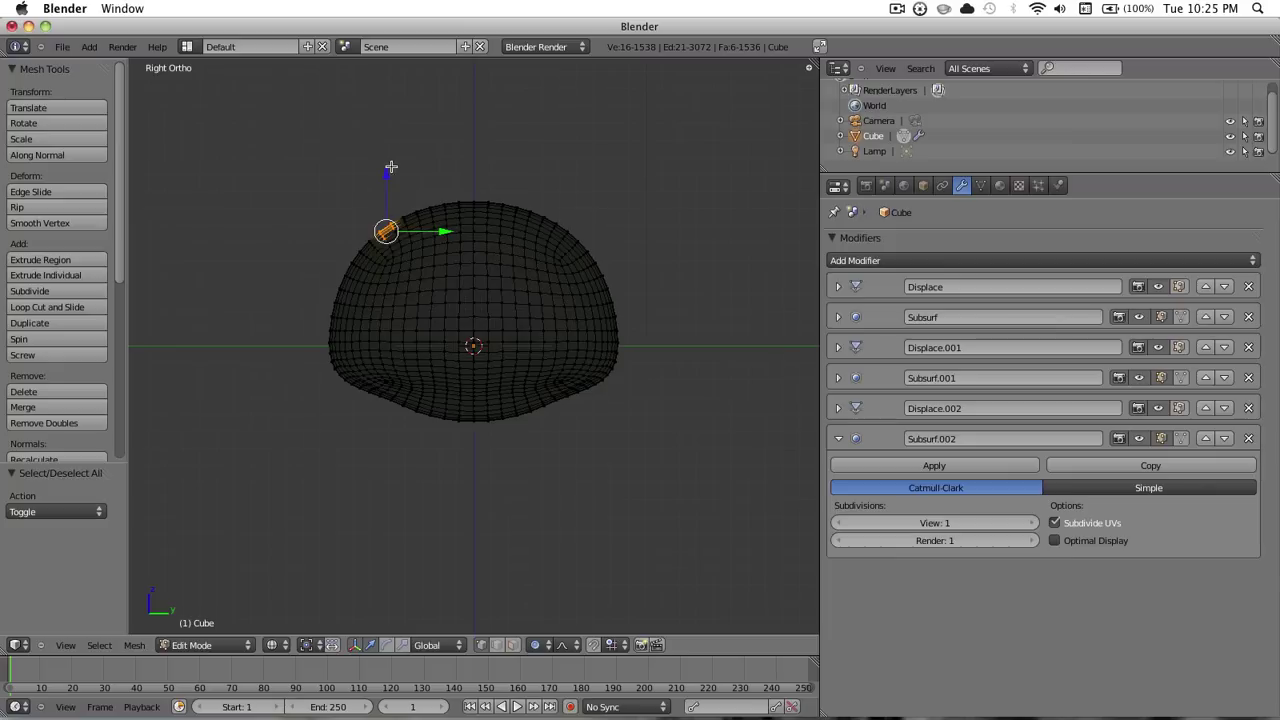
drag(388, 175, 389, 194)
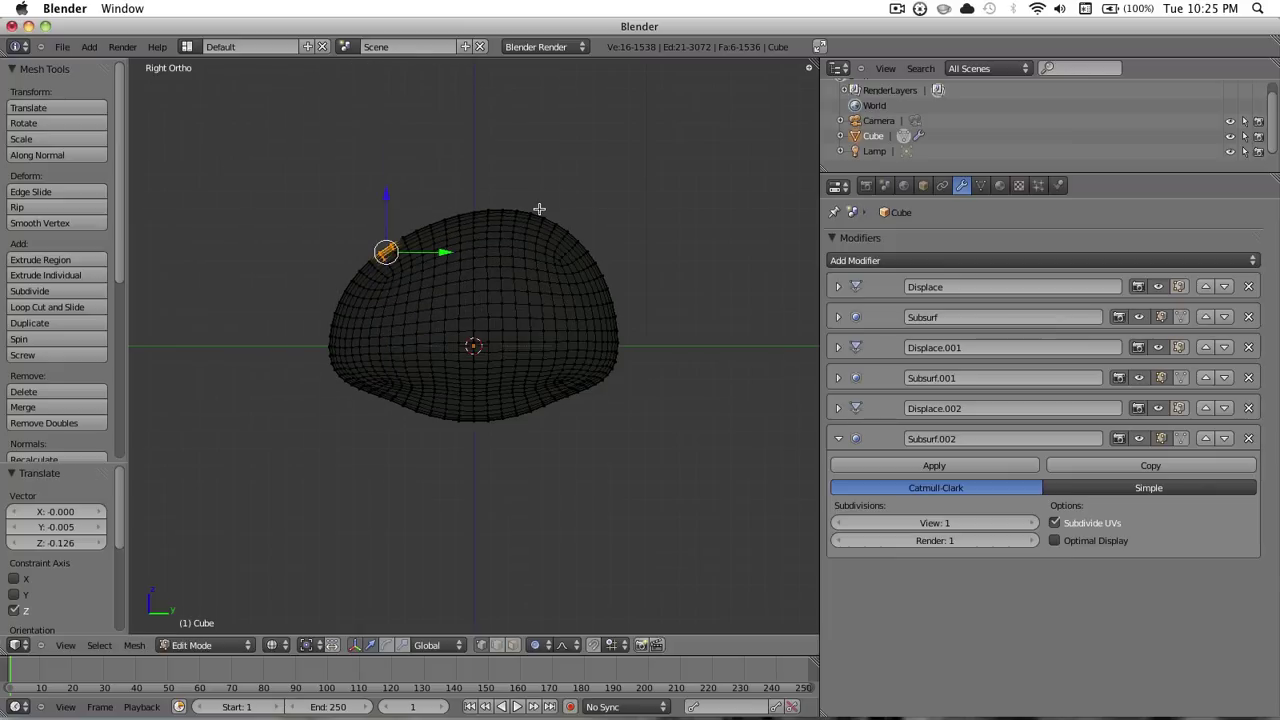
middle_drag(539, 209, 477, 240)
right_click(477, 243)
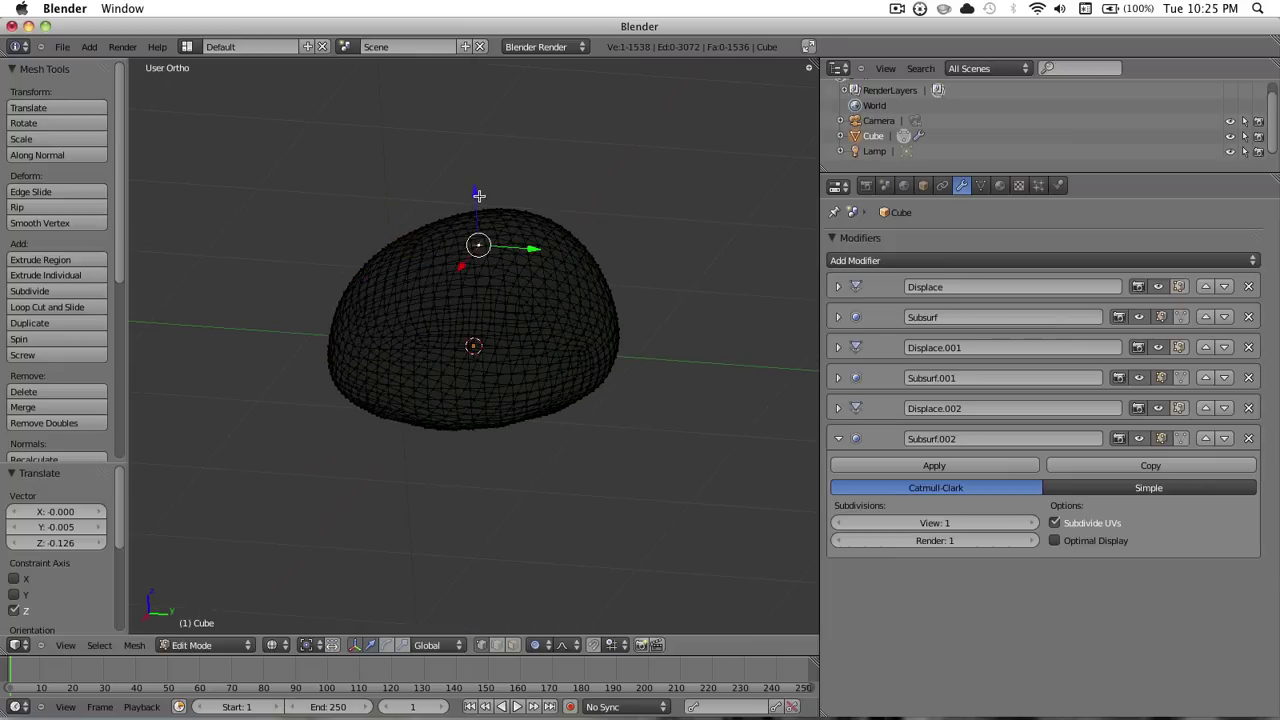
drag(474, 203, 478, 262)
right_click(528, 234)
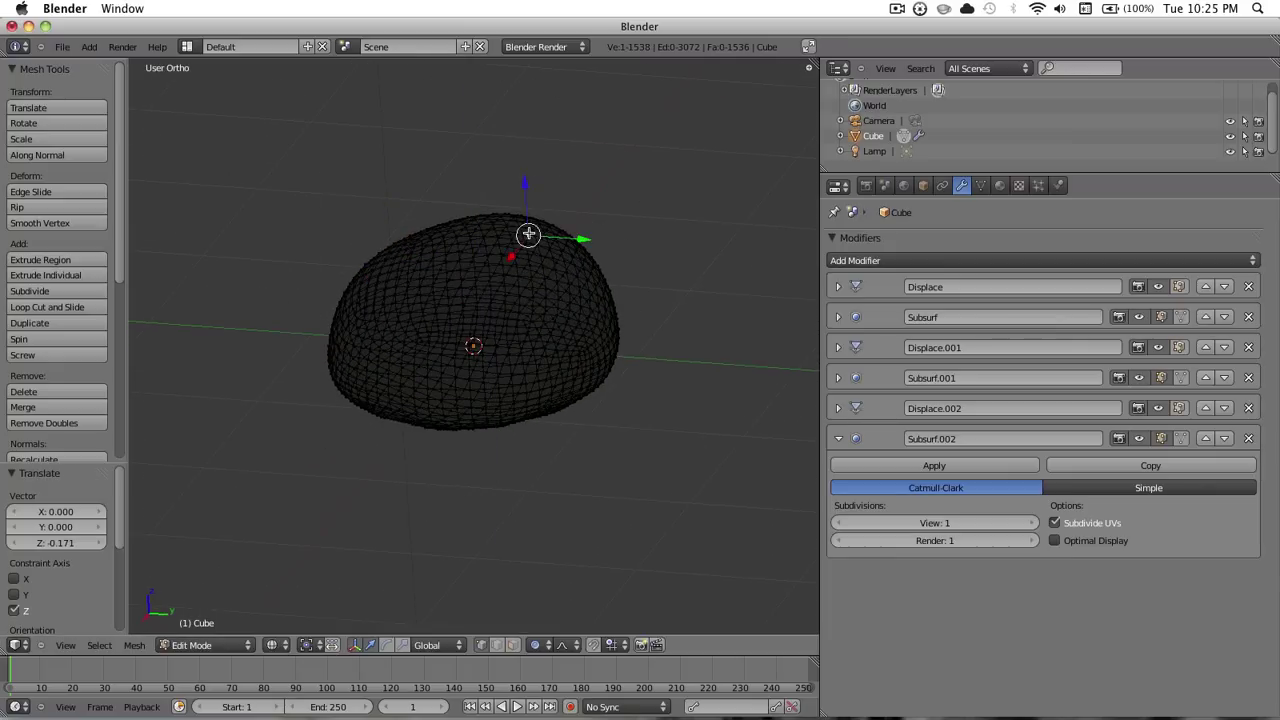
drag(528, 195, 567, 280)
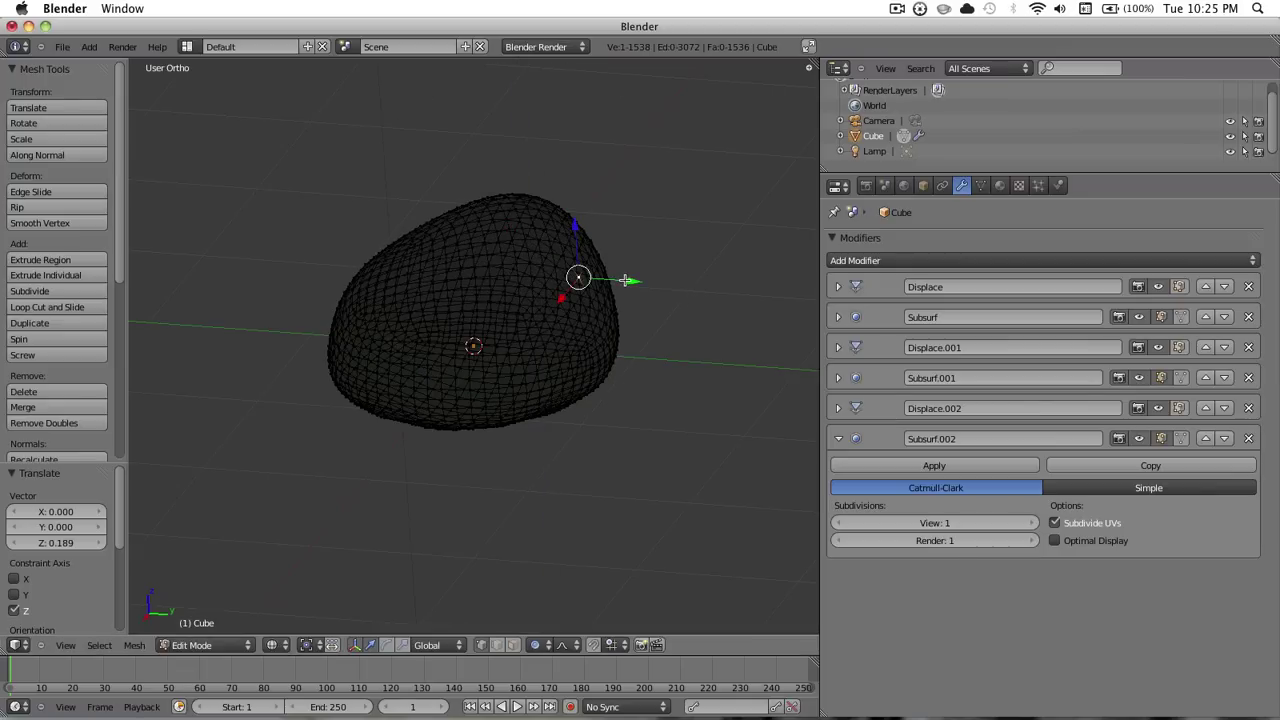
drag(625, 281, 604, 282)
Step: Push the right side outward and lower and nudge several upper regions of the mesh
right_click(600, 325)
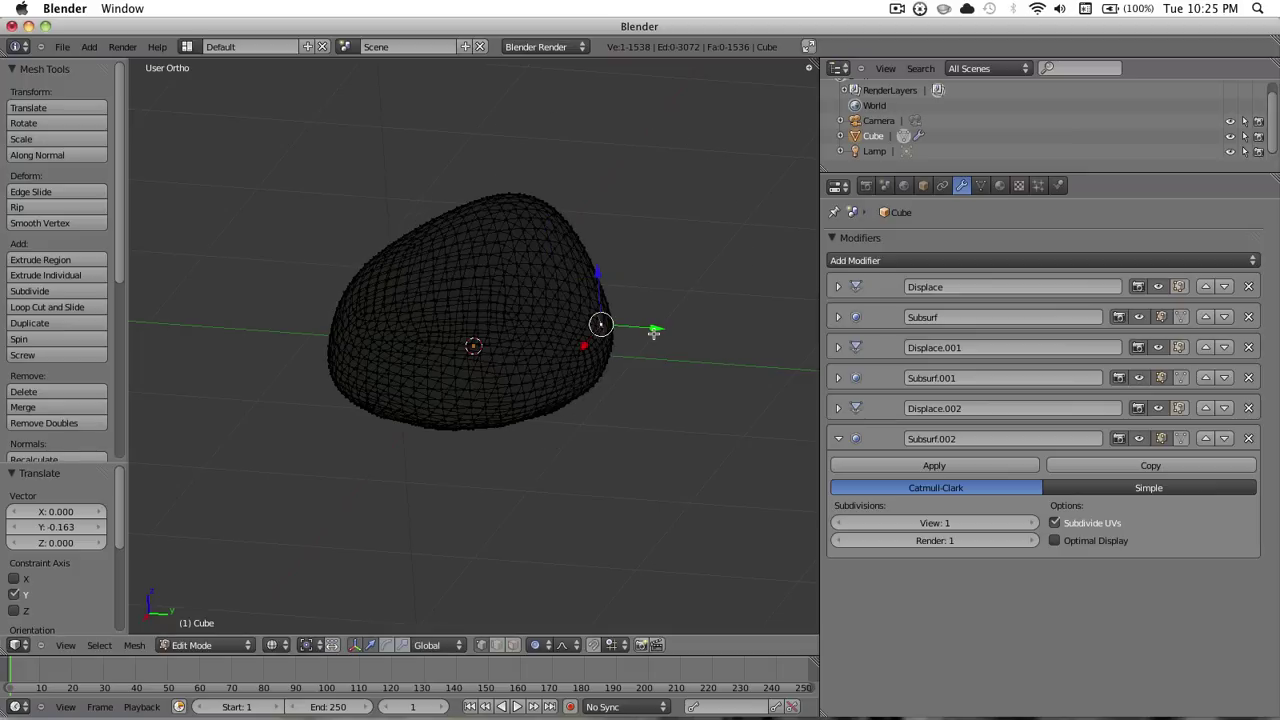
drag(654, 330, 705, 328)
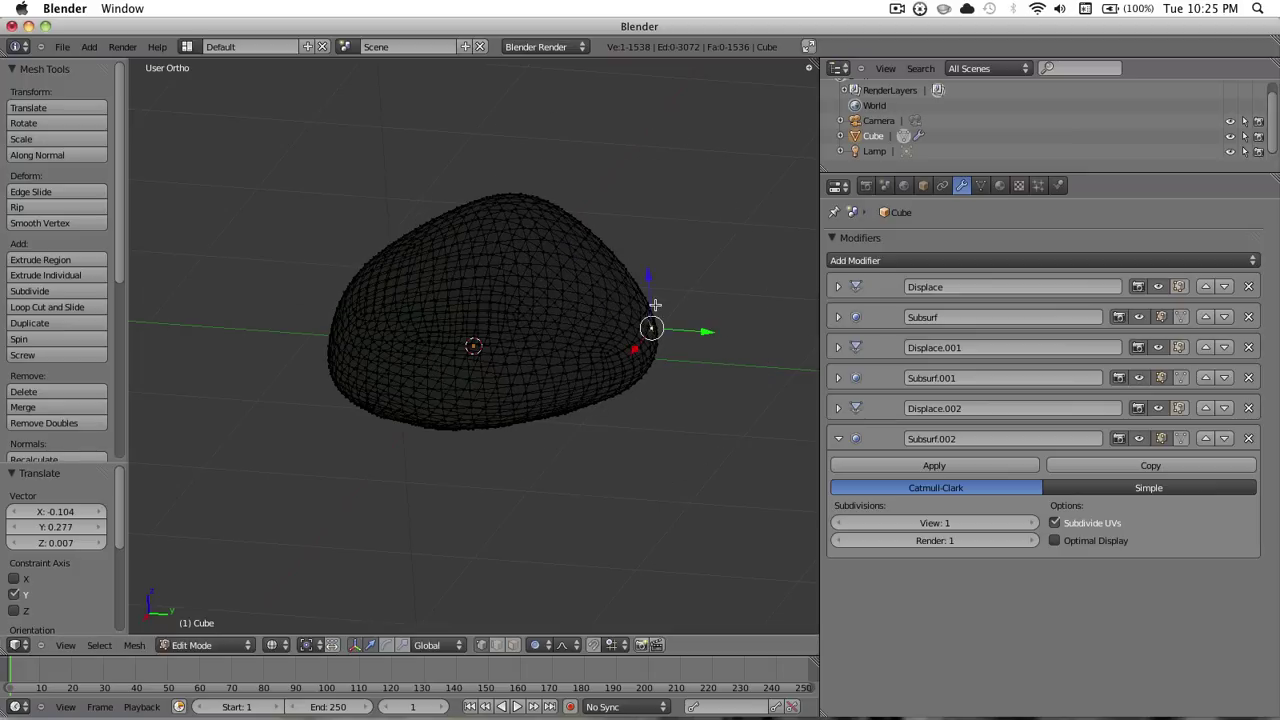
right_click(612, 260)
drag(612, 216, 614, 231)
middle_drag(442, 284, 493, 341)
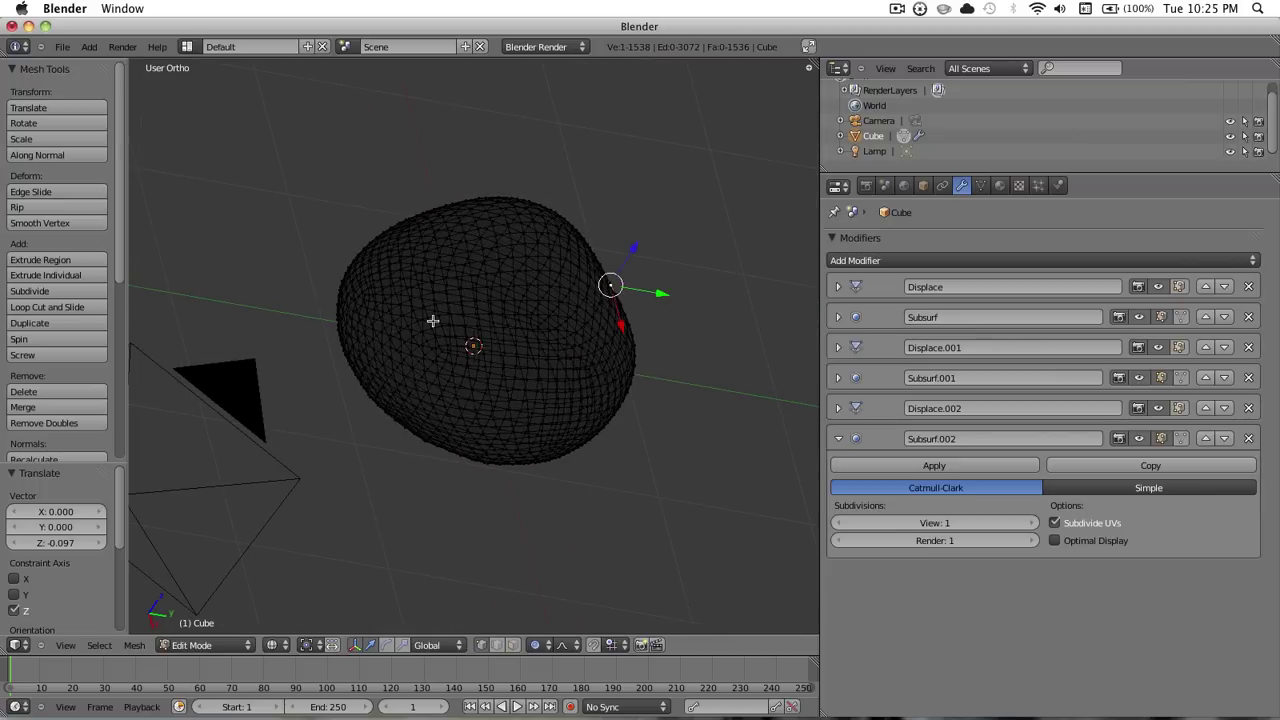
drag(446, 222, 437, 220)
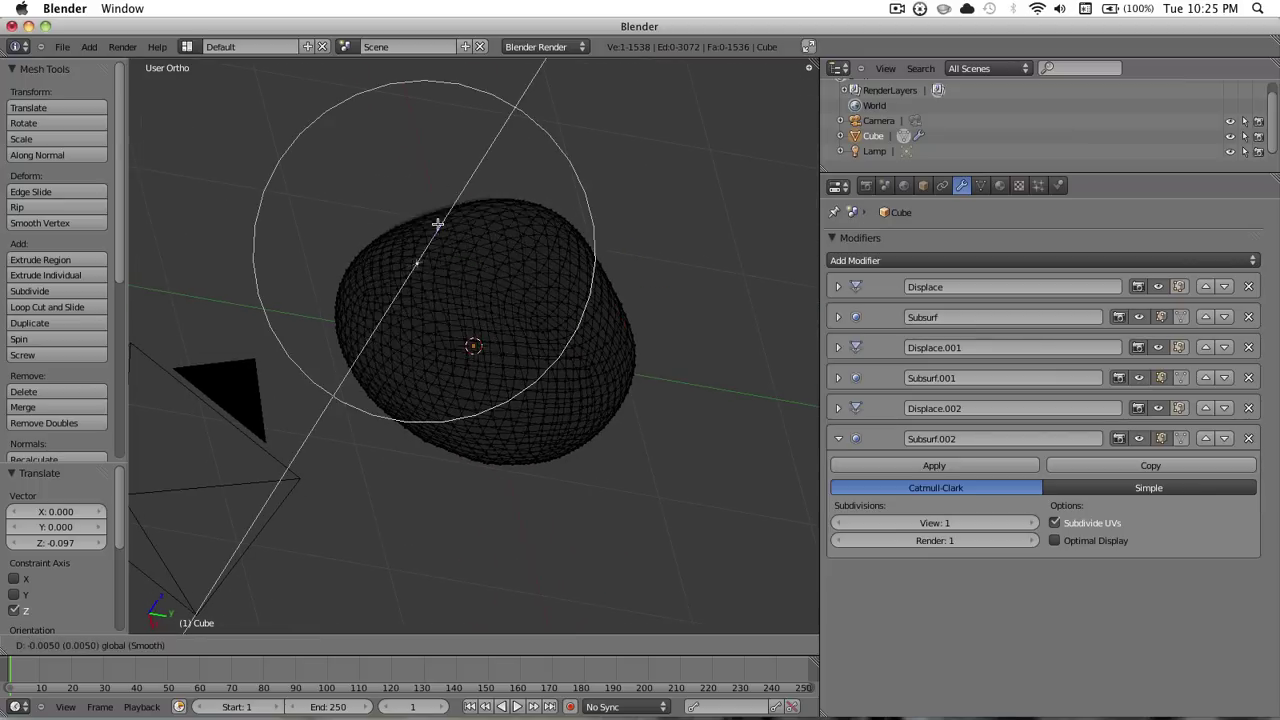
middle_drag(437, 220, 467, 349)
drag(467, 349, 471, 300)
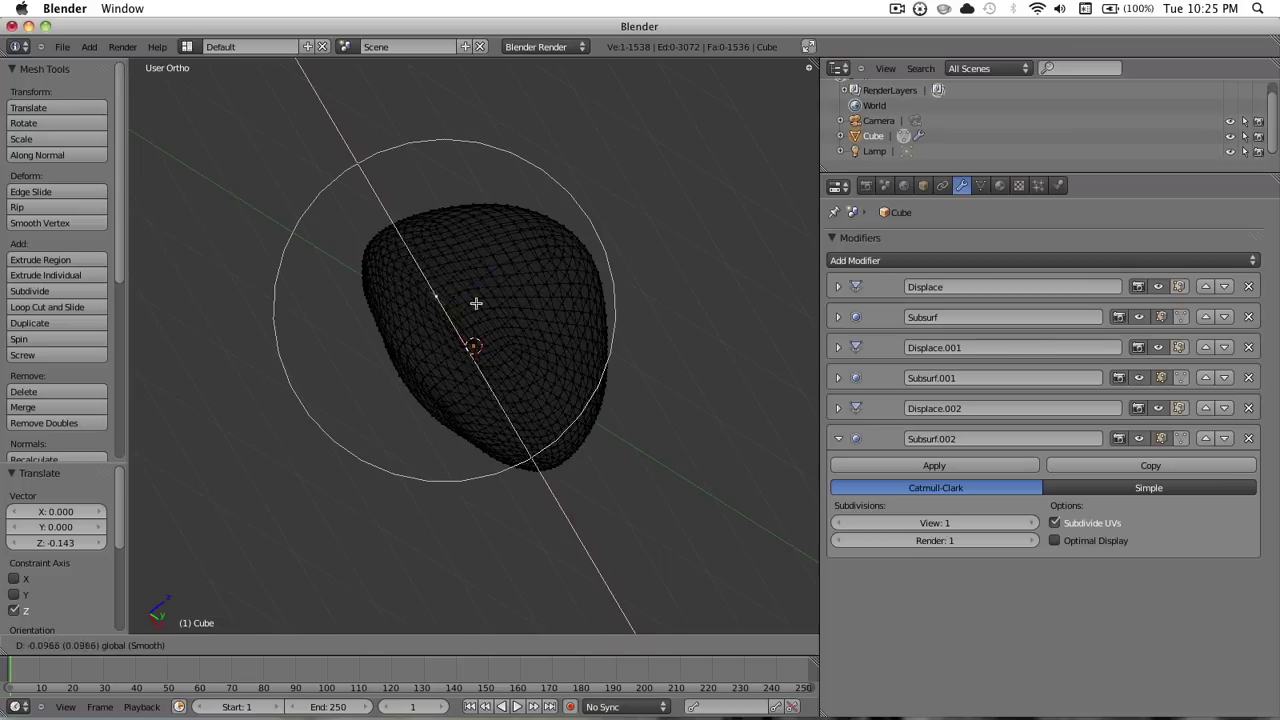
middle_drag(471, 300, 471, 286)
drag(471, 286, 452, 250)
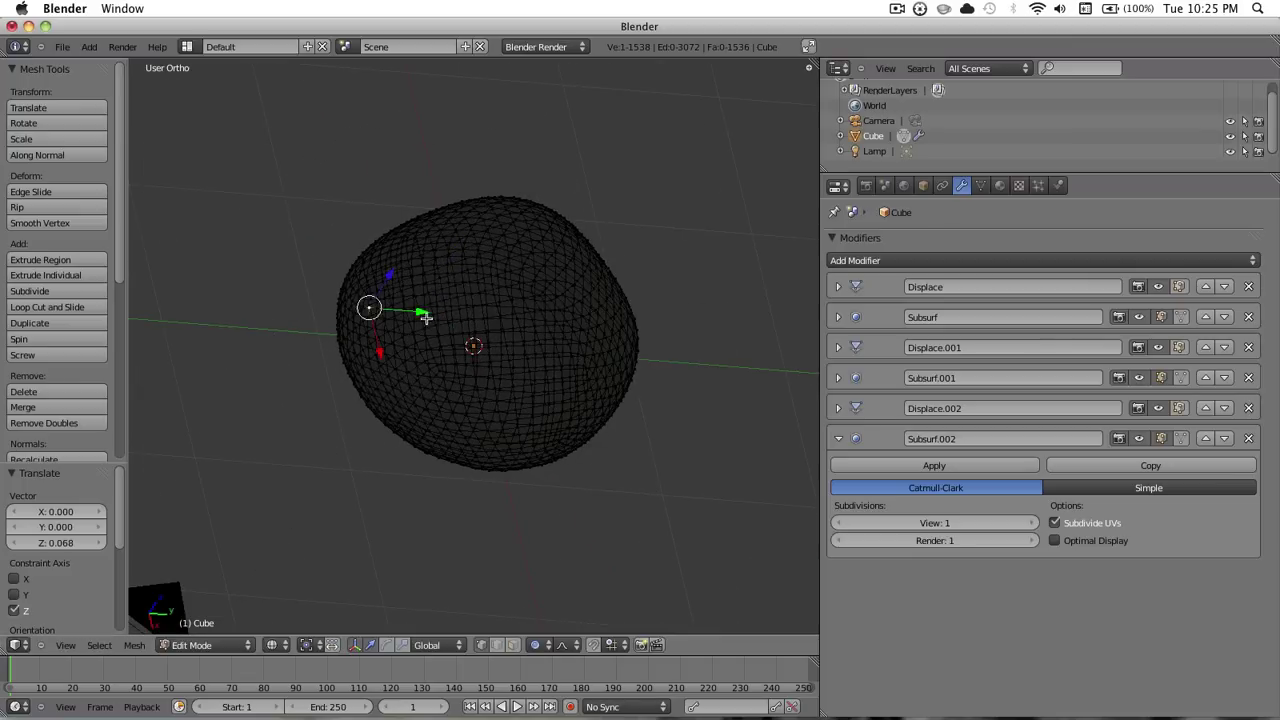
drag(415, 316, 440, 225)
middle_drag(440, 225, 563, 354)
Step: Box-select a patch of faces on the right and raise it into a ridge
key(b)
drag(548, 285, 590, 373)
middle_drag(590, 373, 560, 352)
drag(560, 352, 577, 357)
middle_drag(577, 357, 374, 334)
Step: Move individual vertices with soft falloff and return to solid shading
key(a)
right_click(474, 340)
drag(518, 349, 476, 340)
click(476, 340)
middle_drag(476, 340, 543, 351)
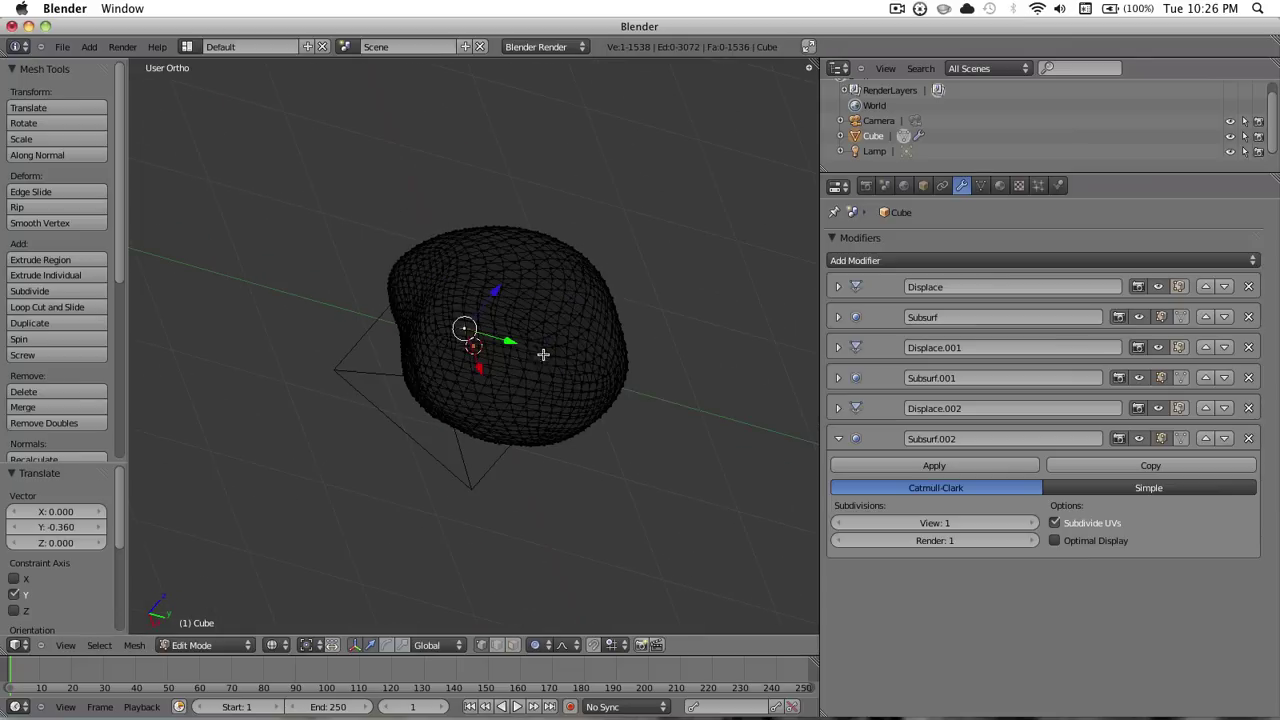
right_click(558, 281)
middle_drag(577, 261, 554, 391)
key(z)
Step: Reshape more surface patches with several proportional-editing moves
key(ctrl+KP_Add)
key(g)
key(z)
click(590, 407)
key(g)
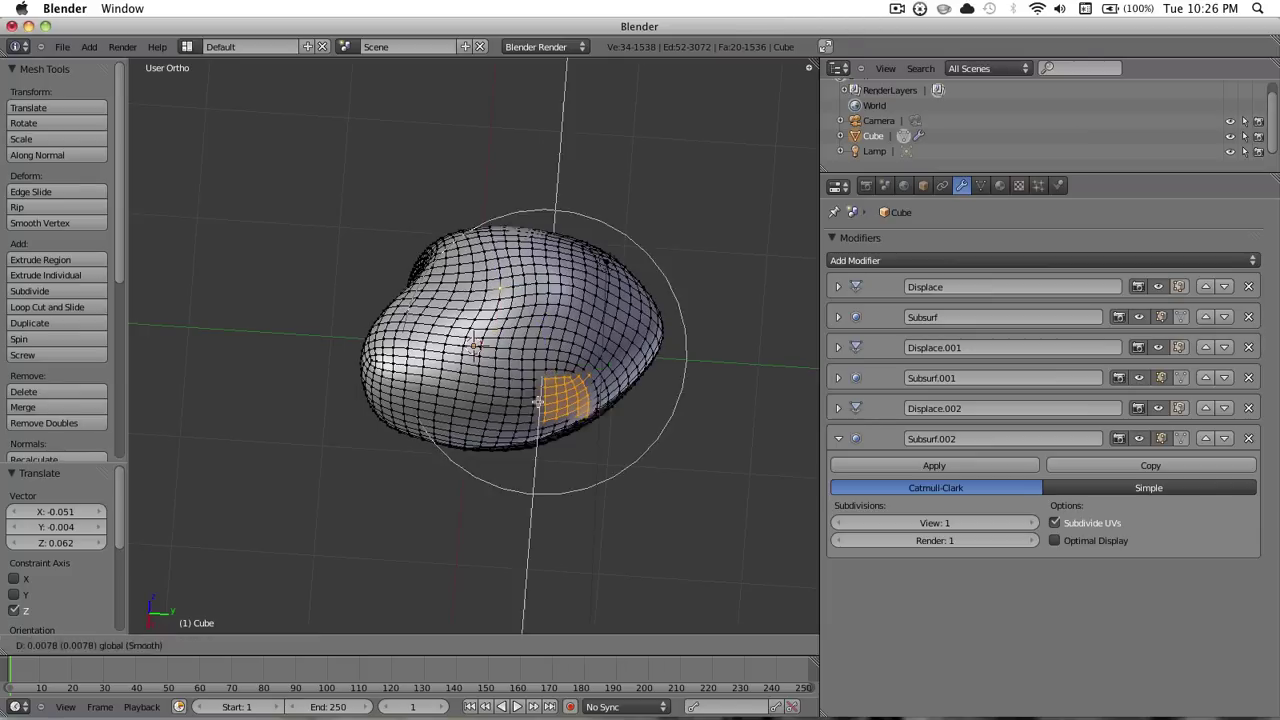
click(600, 385)
key(g)
click(600, 370)
key(a)
Step: Move single vertices near the bottom into lobes, then return to Object Mode
right_click(502, 401)
key(g)
click(545, 402)
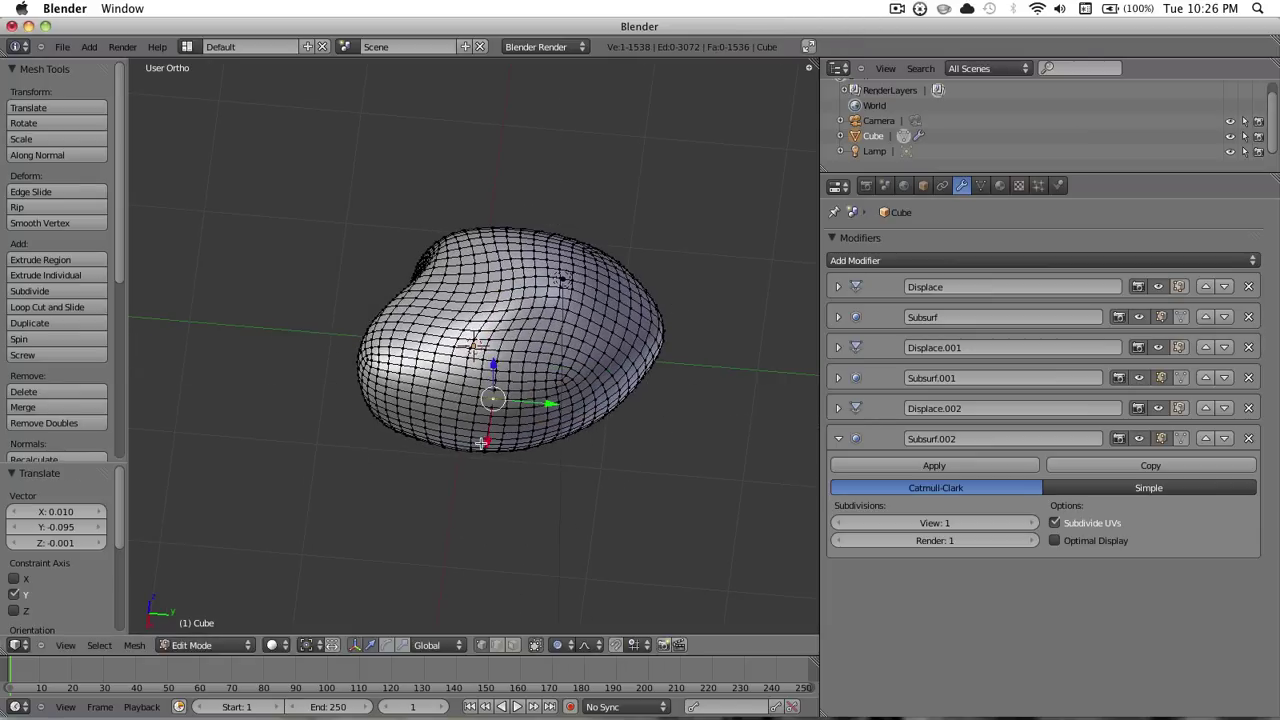
key(g)
click(495, 418)
key(a)
right_click(458, 445)
key(g)
click(537, 434)
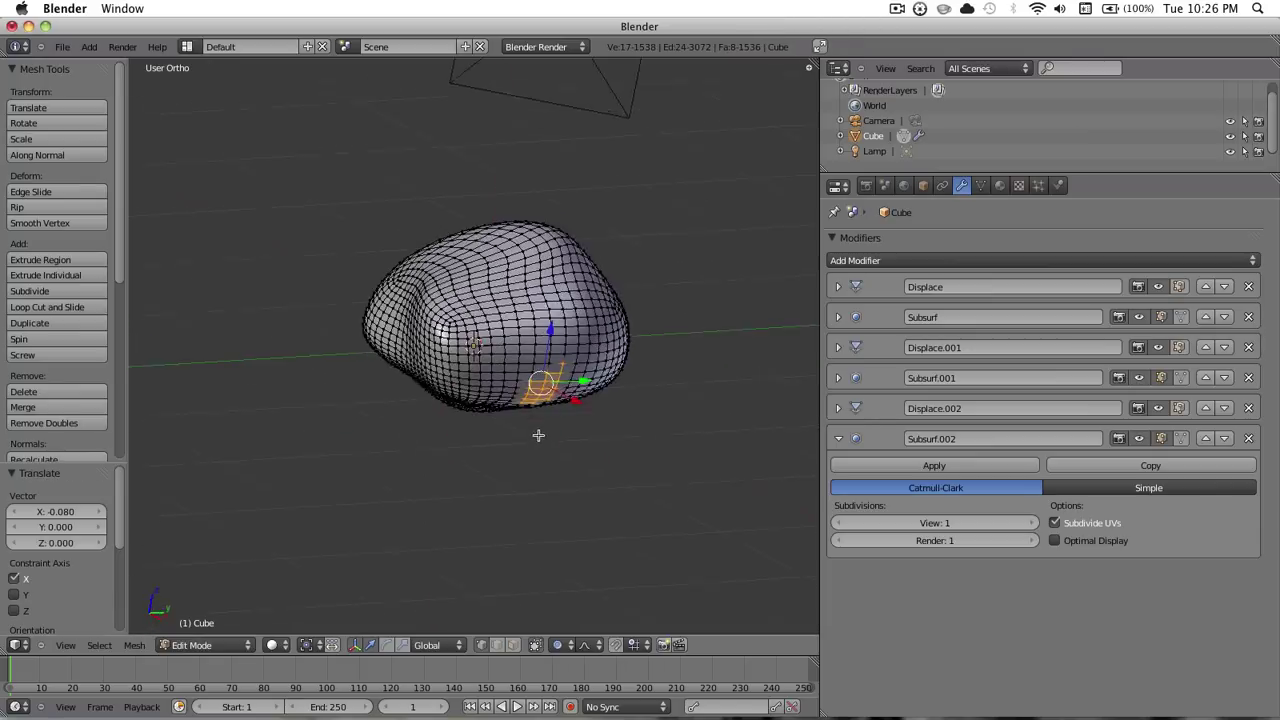
key(Tab)
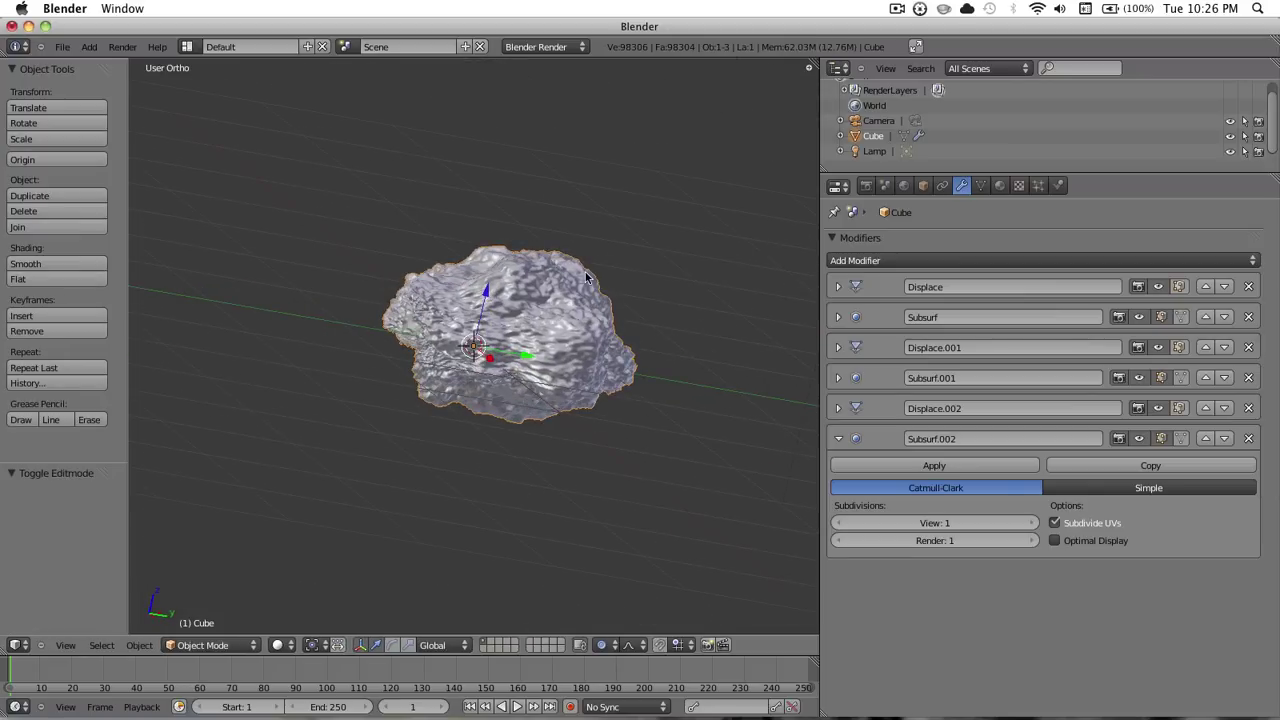
Step: Show the cube's Material settings and render a test image of the grey craggy cloud
middle_drag(525, 400, 520, 370)
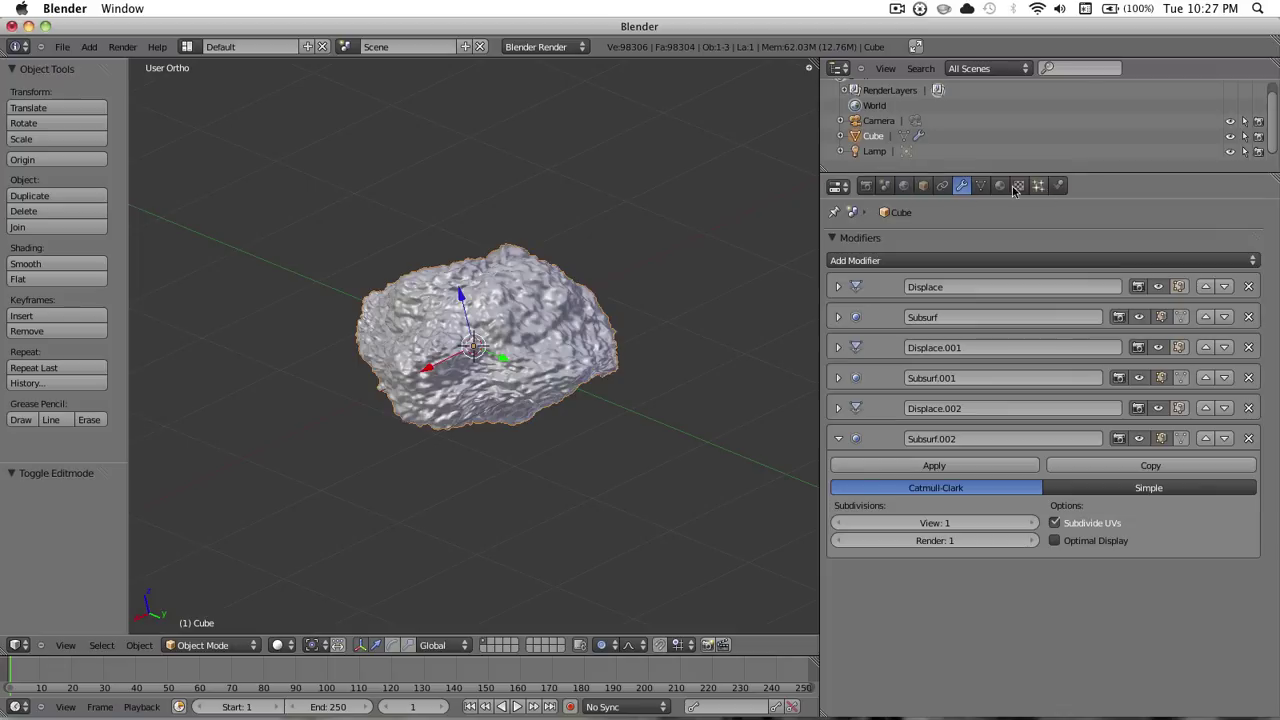
click(1000, 185)
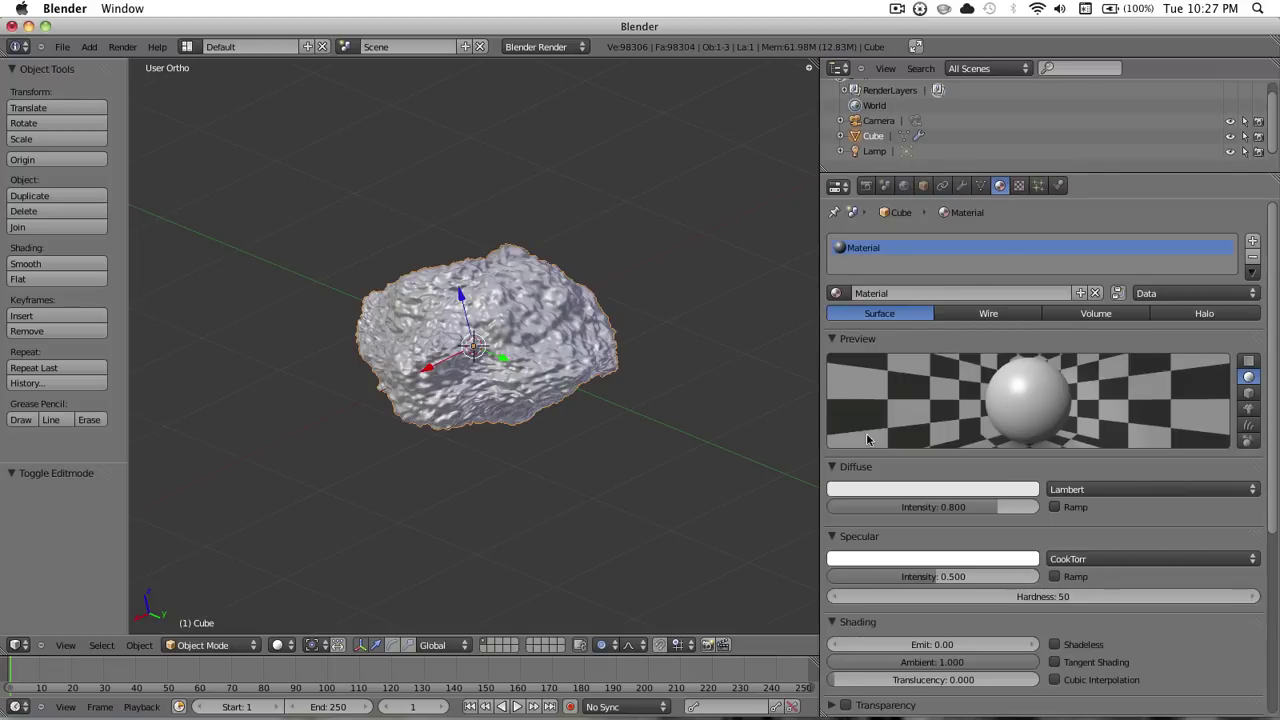
click(128, 47)
click(150, 66)
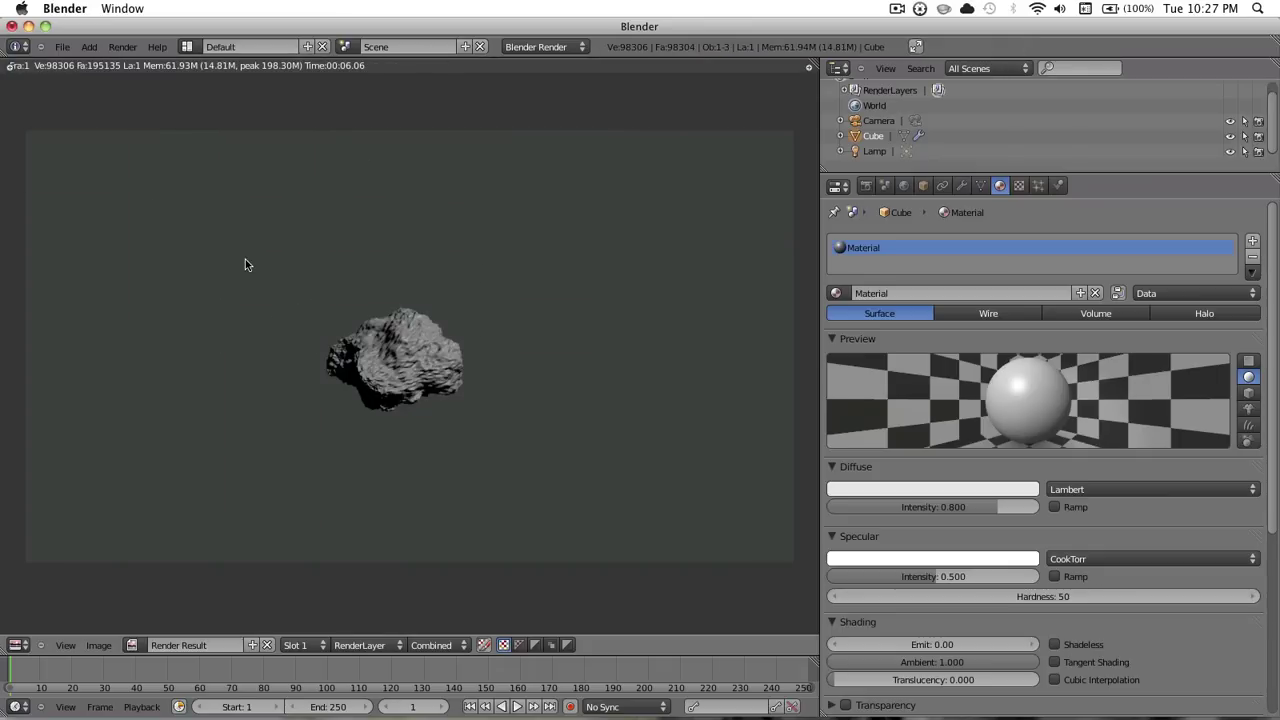
key(Escape)
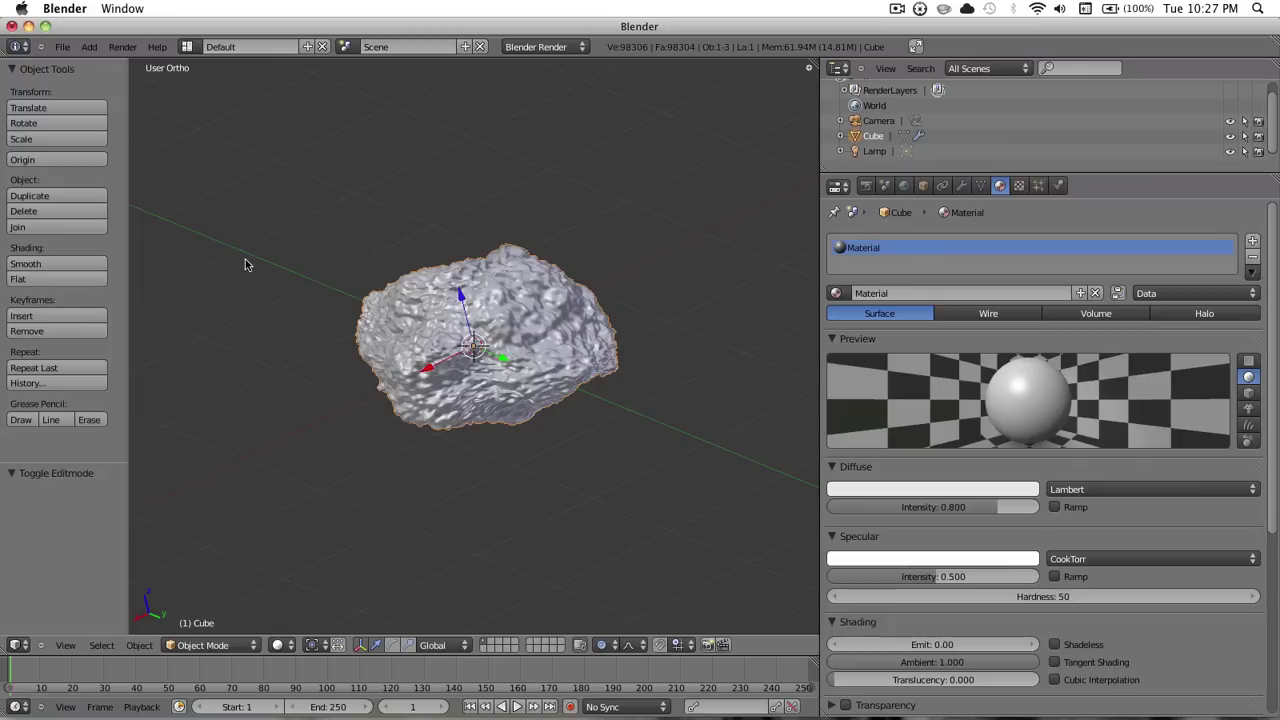
Step: Switch the cube's material to the Volume type and render a preview of the hazy cloud
click(1120, 316)
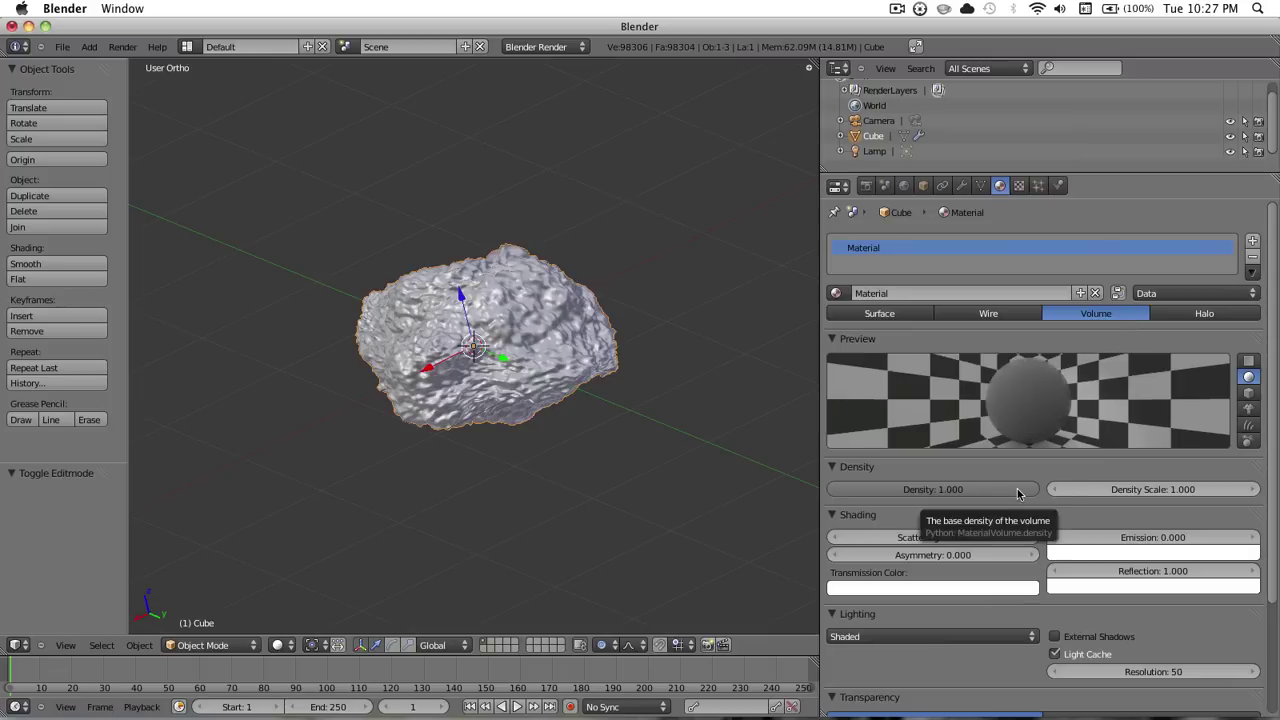
click(1196, 498)
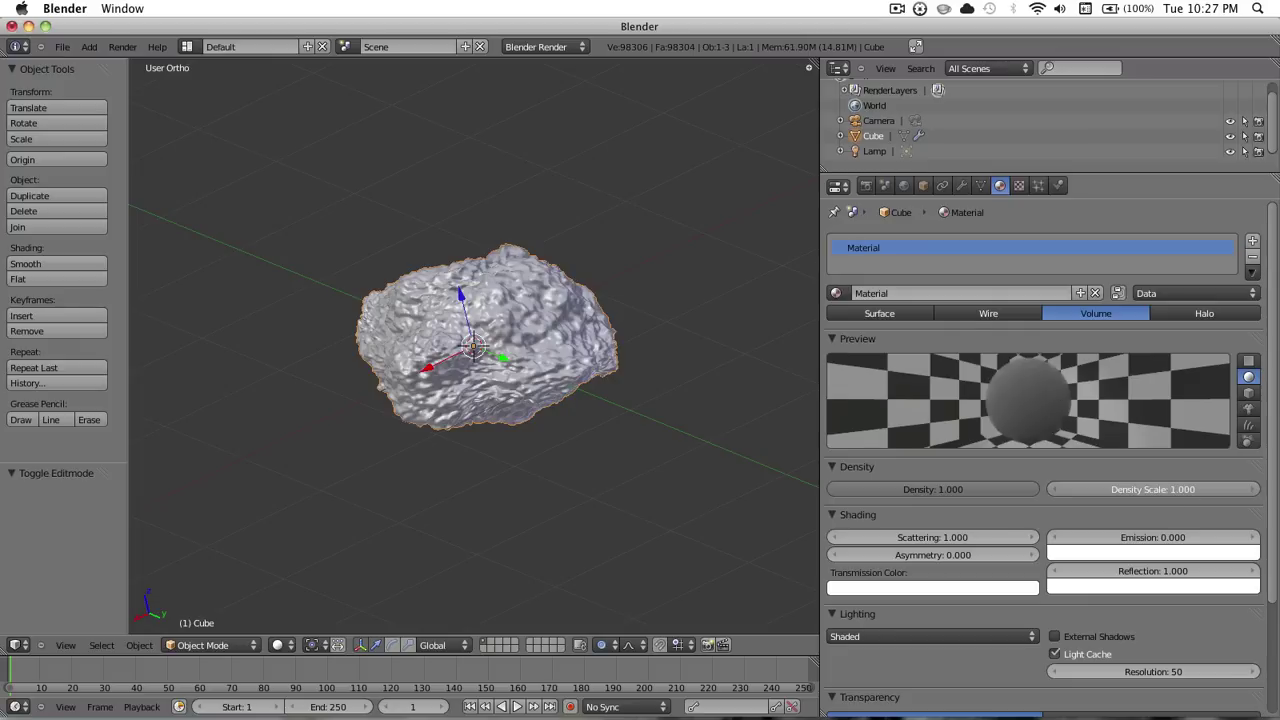
key(Escape)
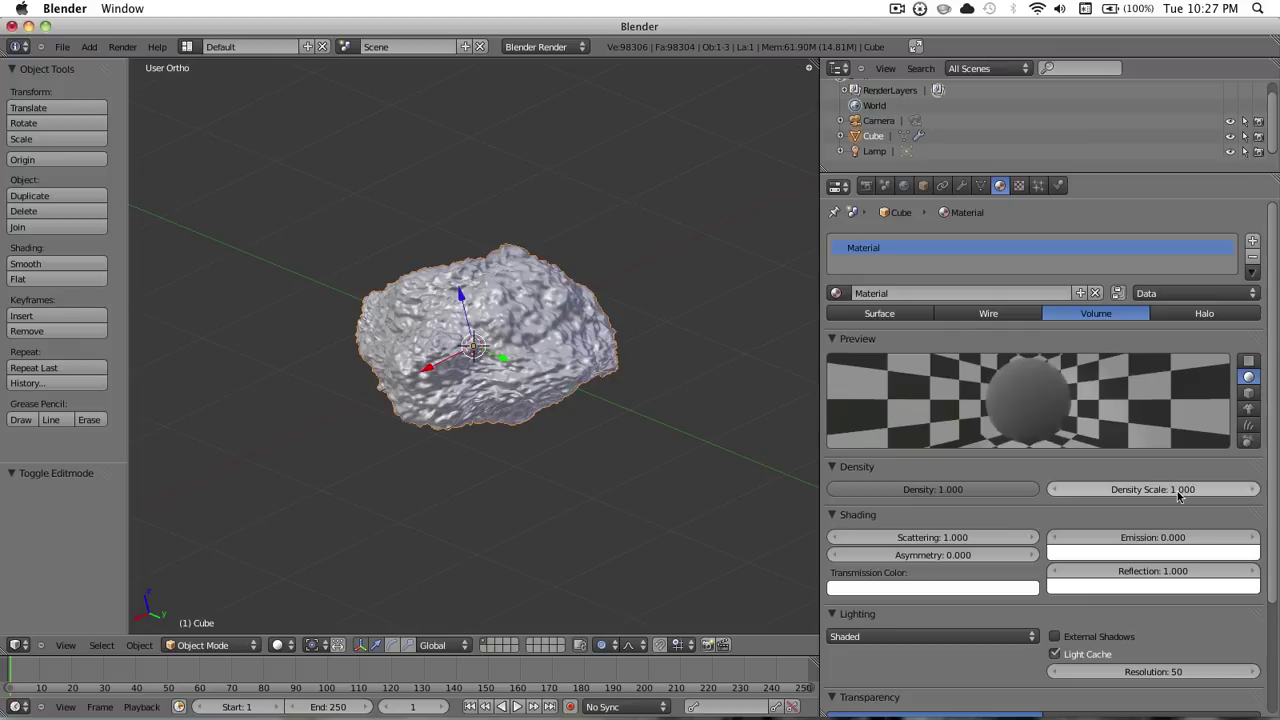
click(122, 47)
click(145, 64)
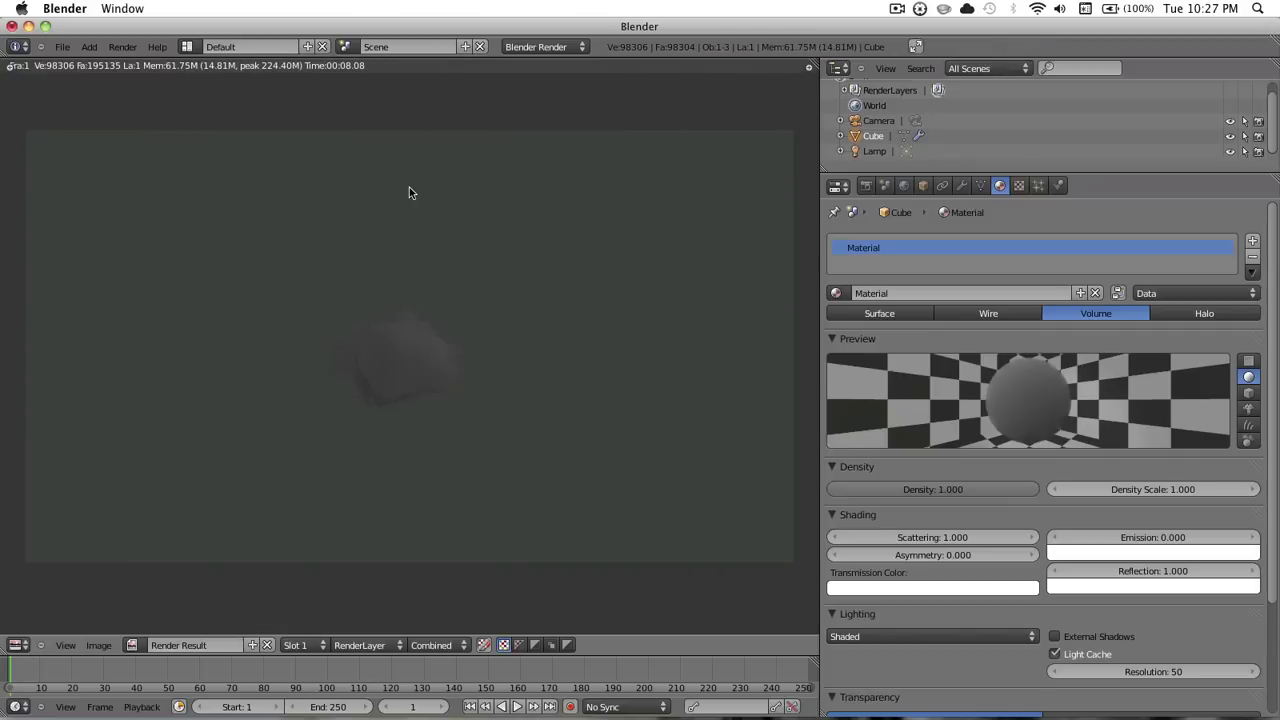
Step: Tune the volume material: Density Scale 1.5, Reflection 1.3, Resolution 100, Step Size 0.020
key(Escape)
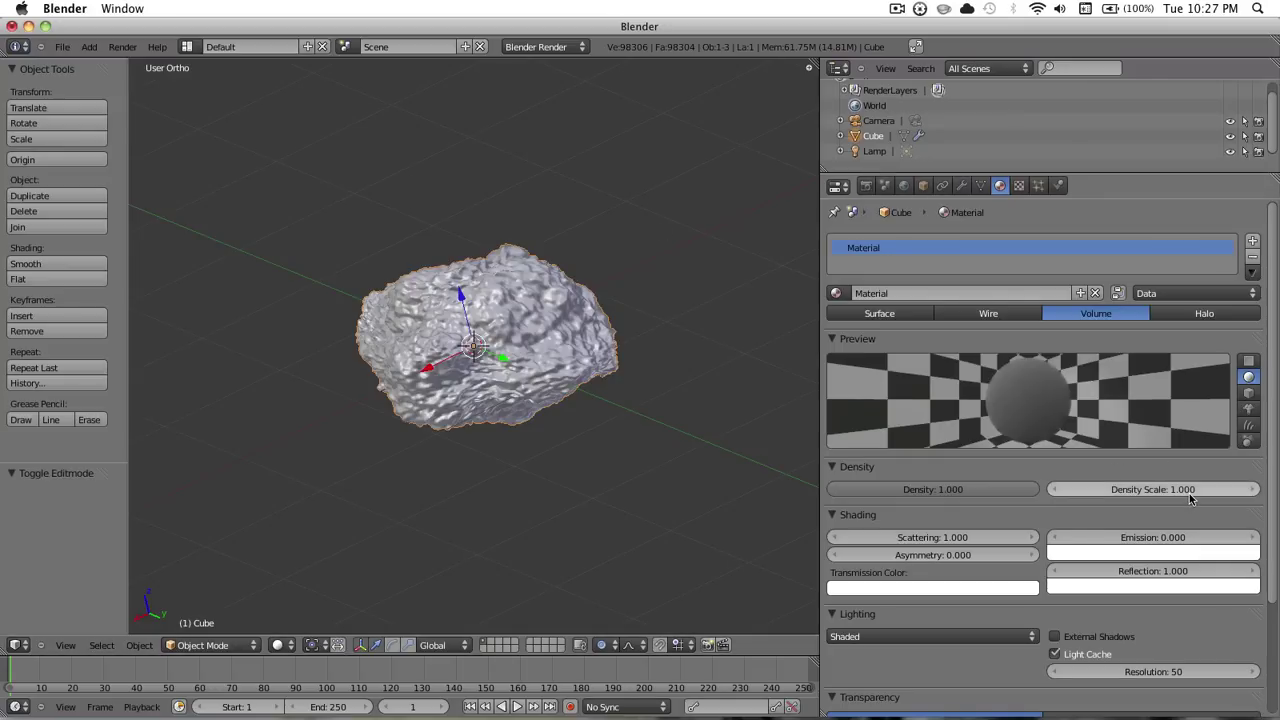
drag(1150, 489, 1162, 489)
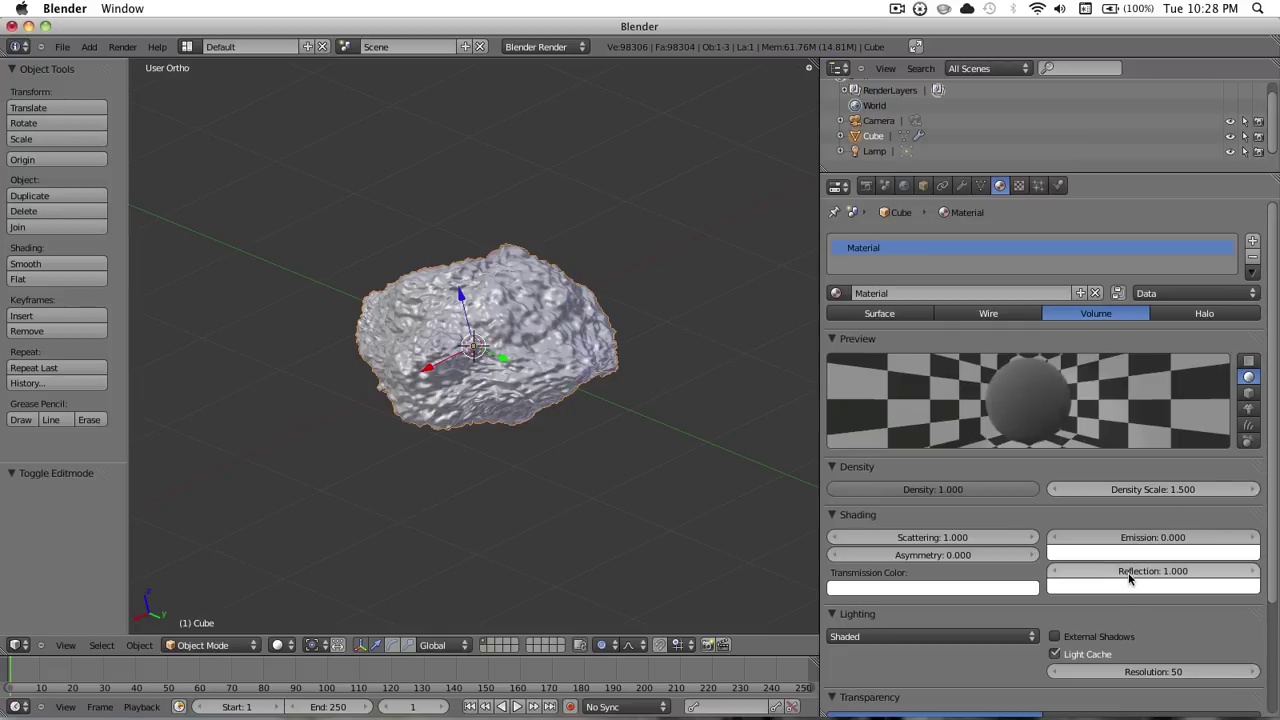
scroll(1080, 545, down, 1)
drag(1080, 539, 1180, 538)
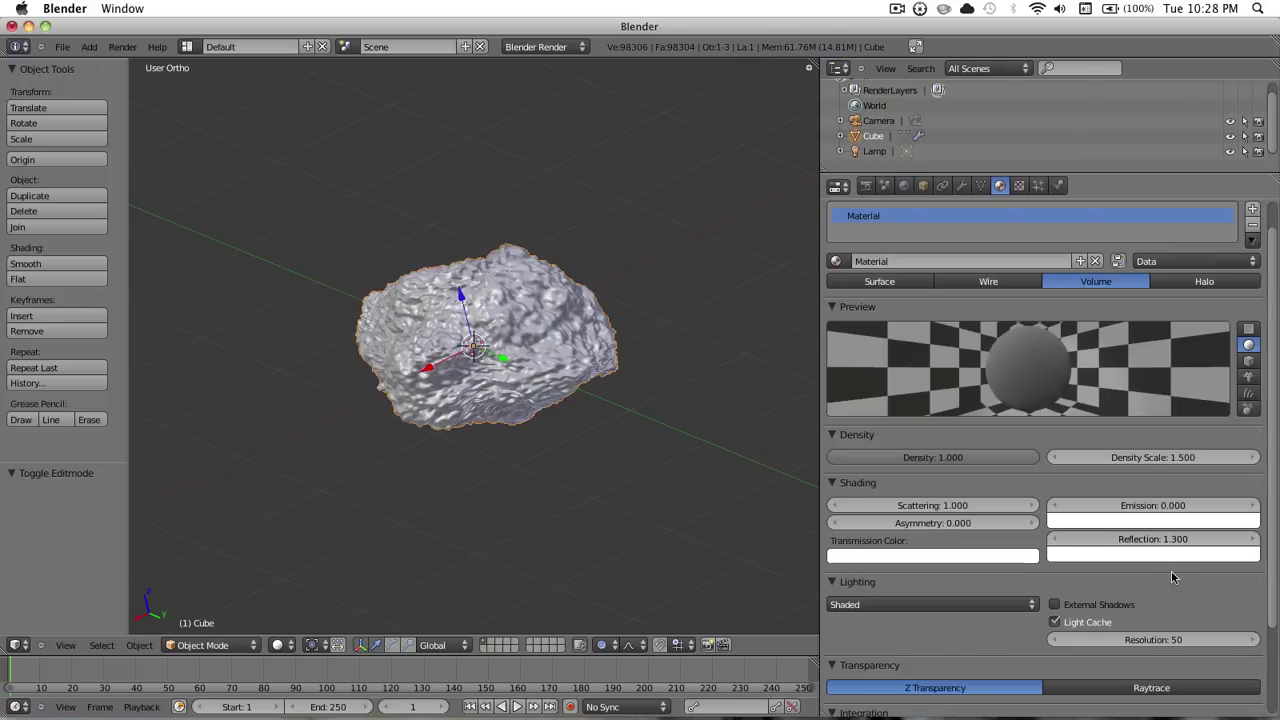
scroll(1110, 548, down, 2)
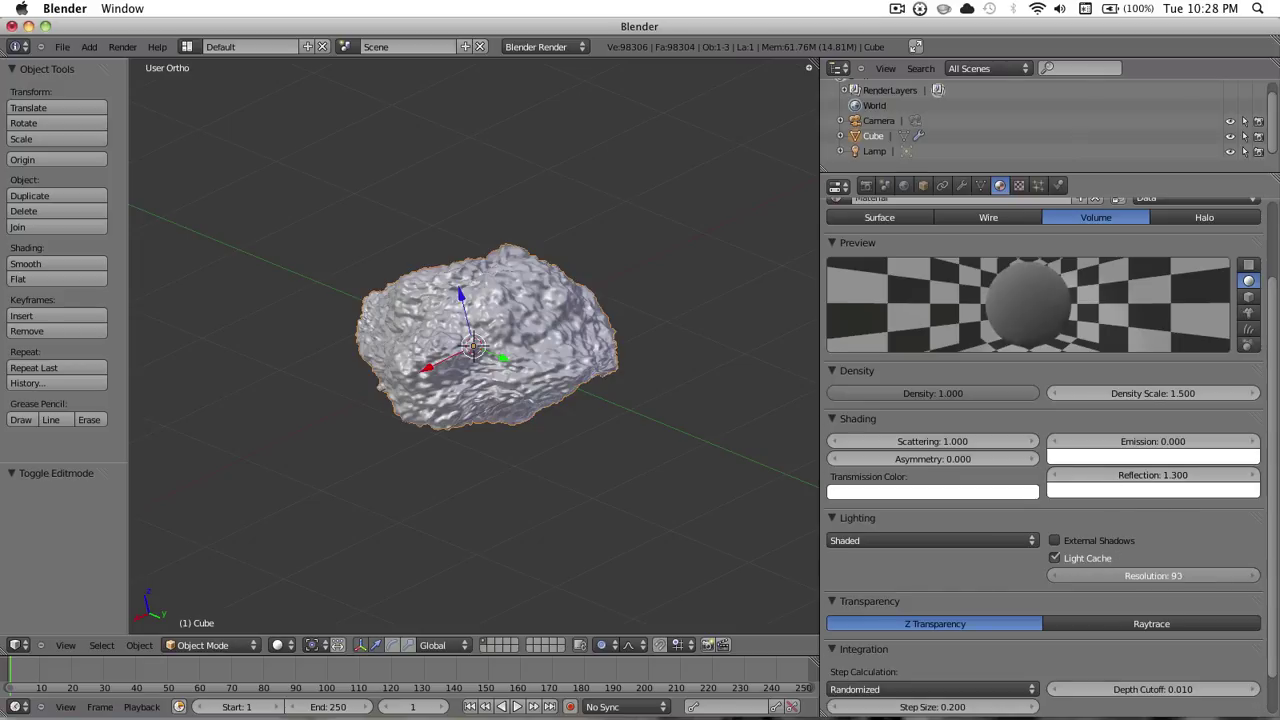
drag(1153, 576, 1163, 576)
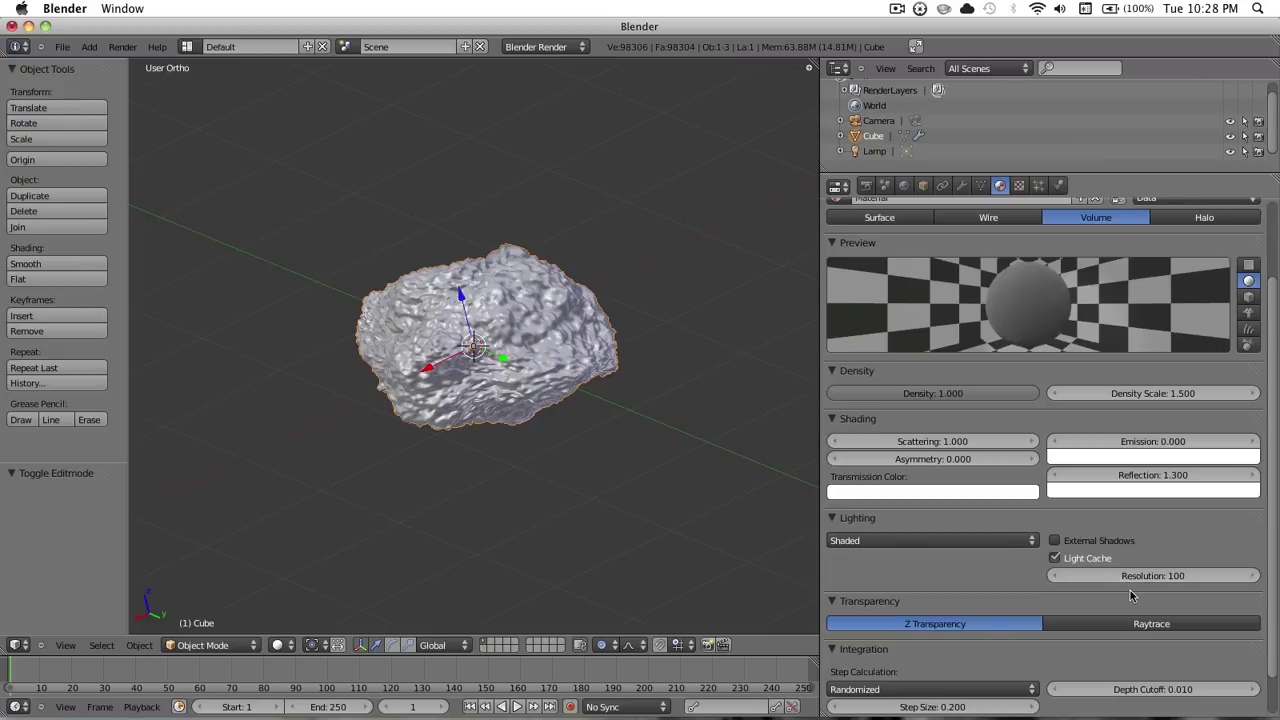
scroll(1132, 596, down, 2)
drag(930, 661, 905, 661)
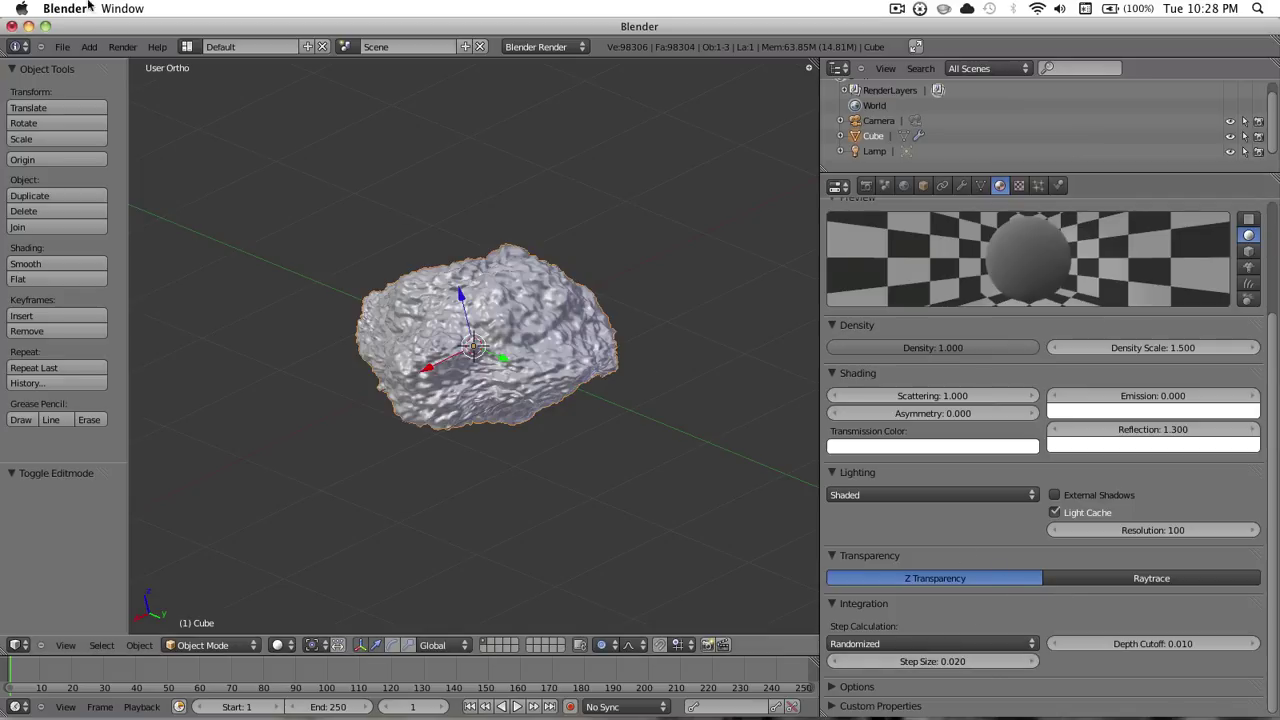
Step: Render the adjusted volume cloud with F12 and close the render view
click(123, 47)
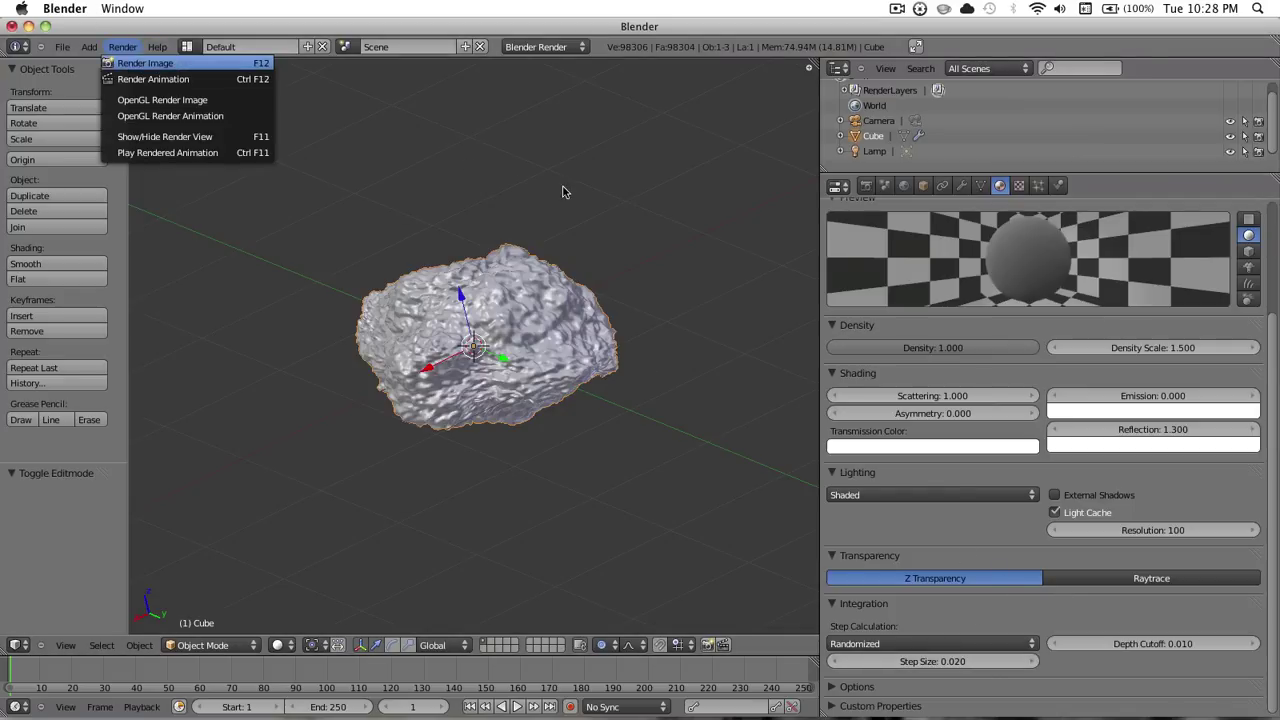
key(F12)
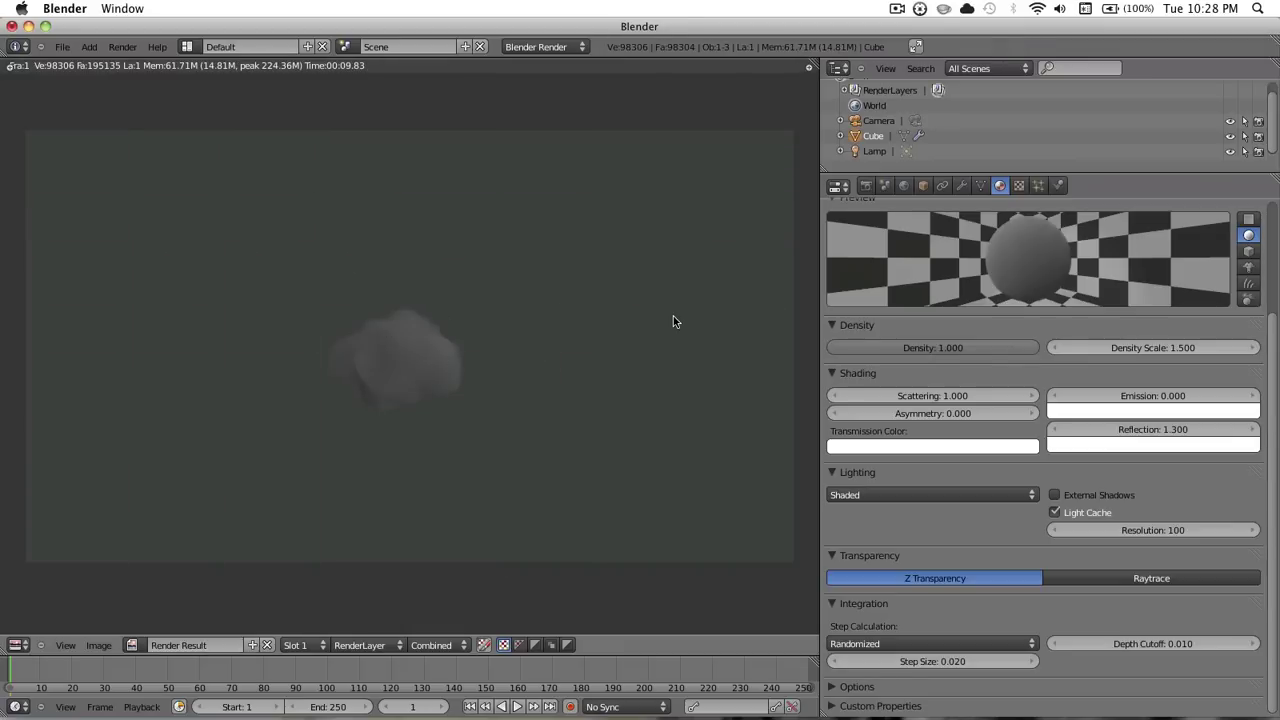
key(Escape)
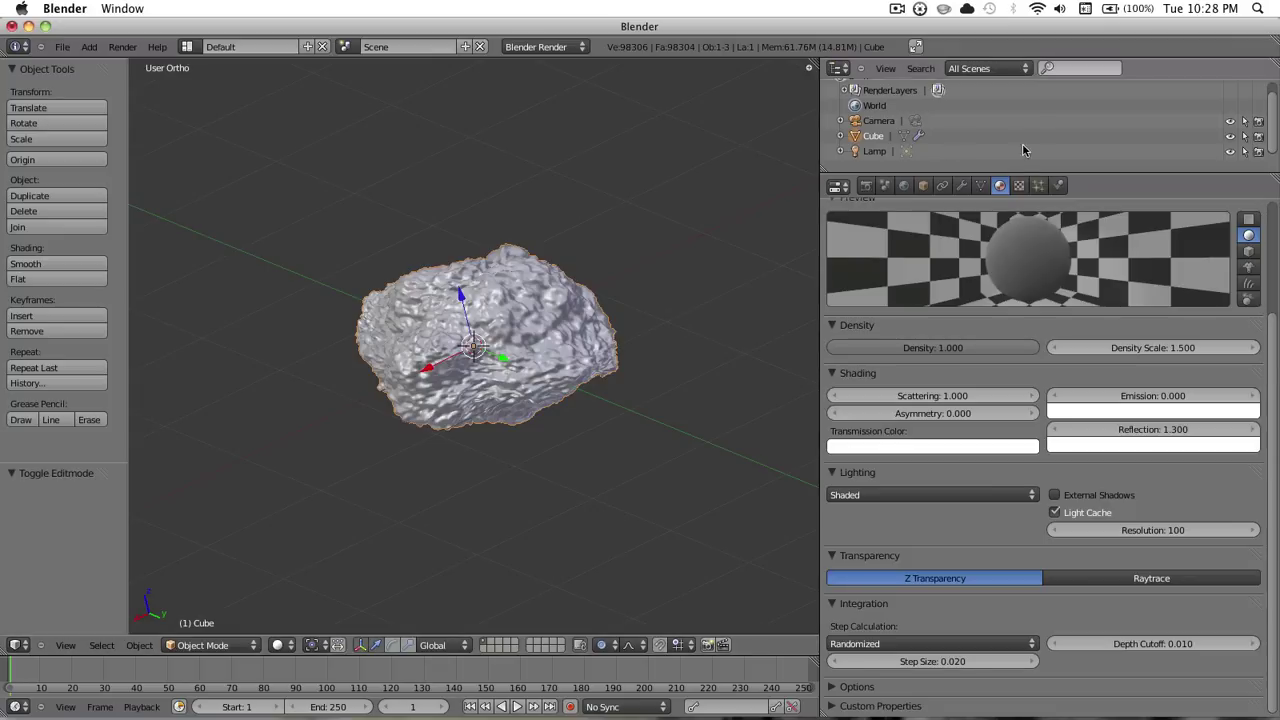
Step: Enable Blend Sky in the World settings and set the zenith colour to light cyan
click(903, 185)
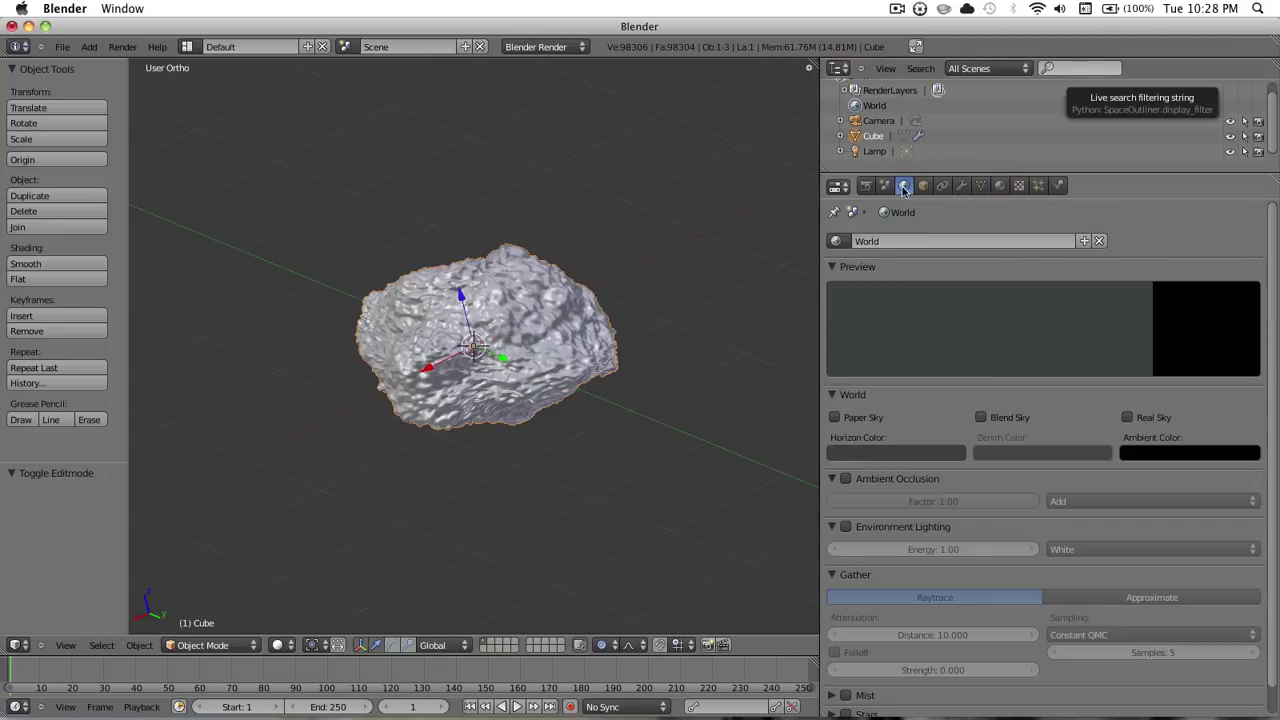
click(982, 418)
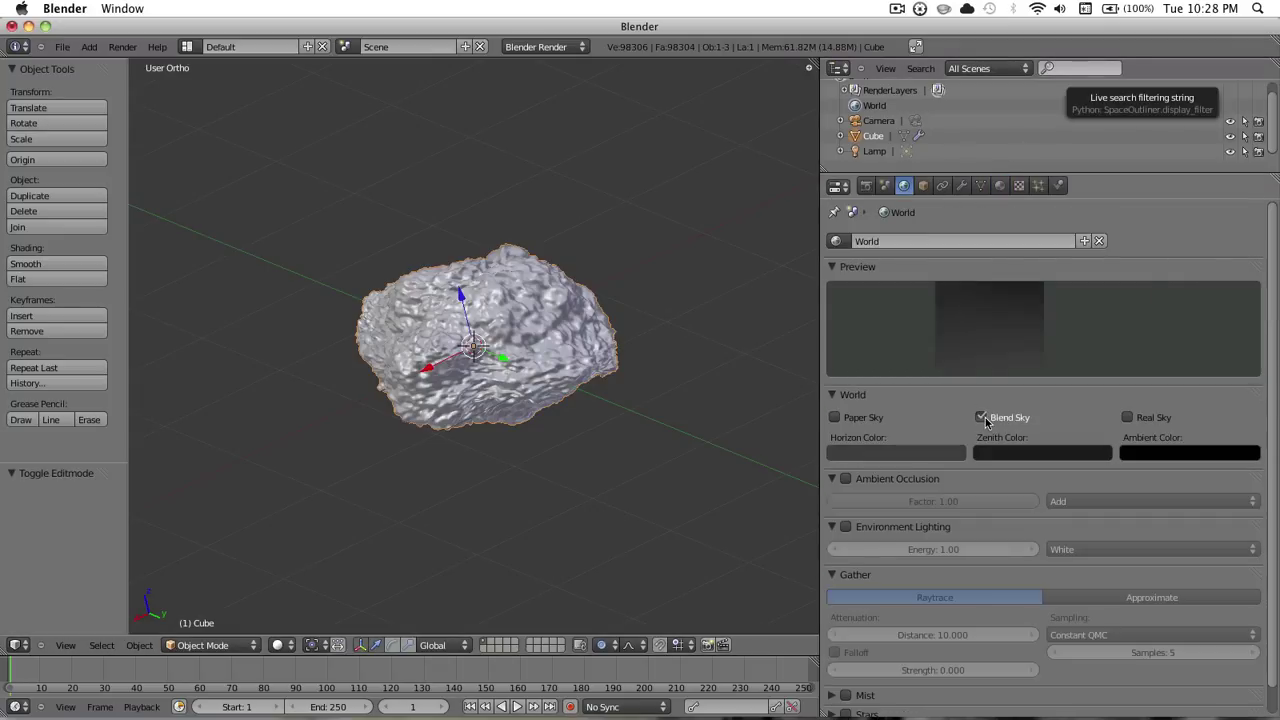
click(1030, 453)
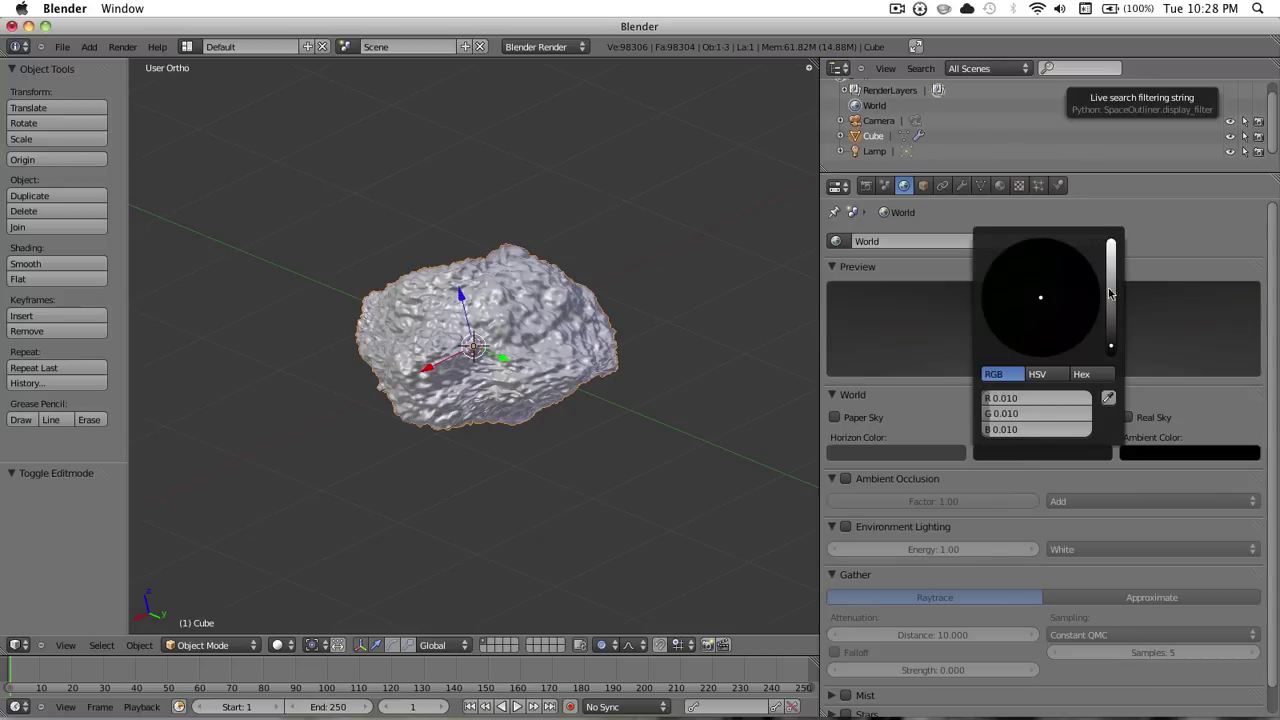
mouse_move(1112, 280)
mouse_down()
mouse_move(1111, 263)
mouse_move(1047, 266)
mouse_up()
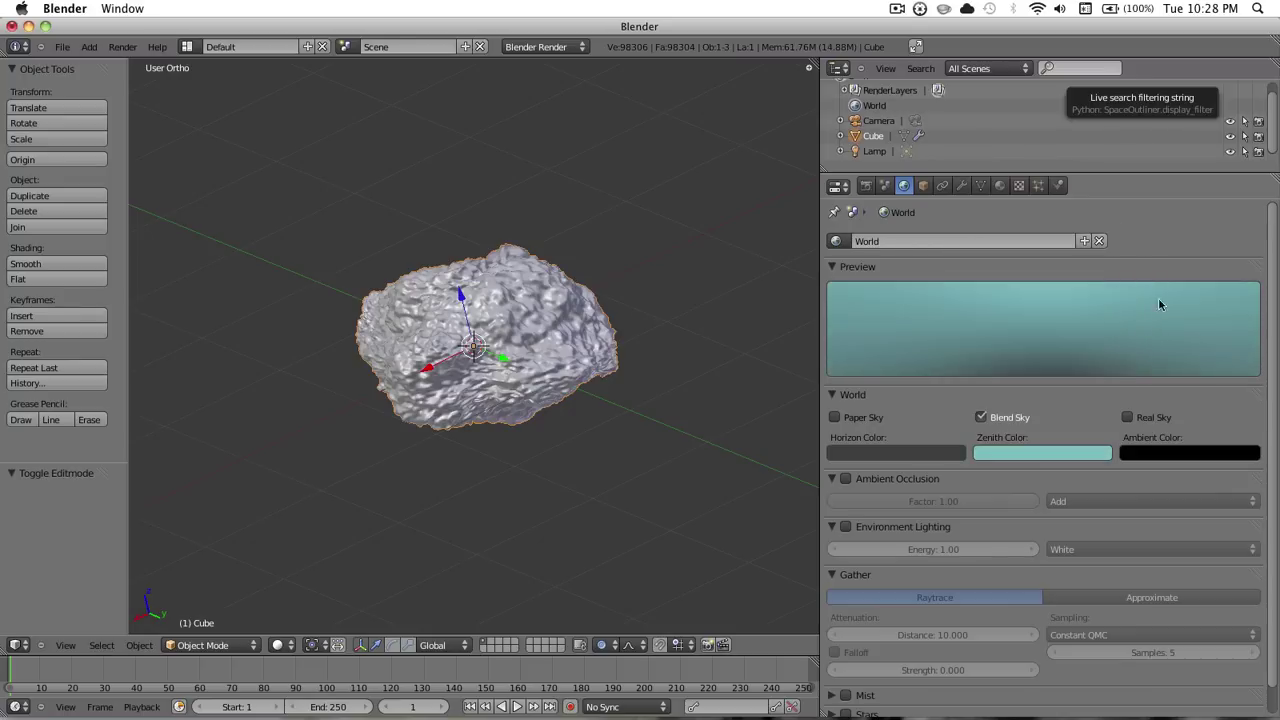
Step: Set the horizon colour to a dark teal-grey
click(963, 455)
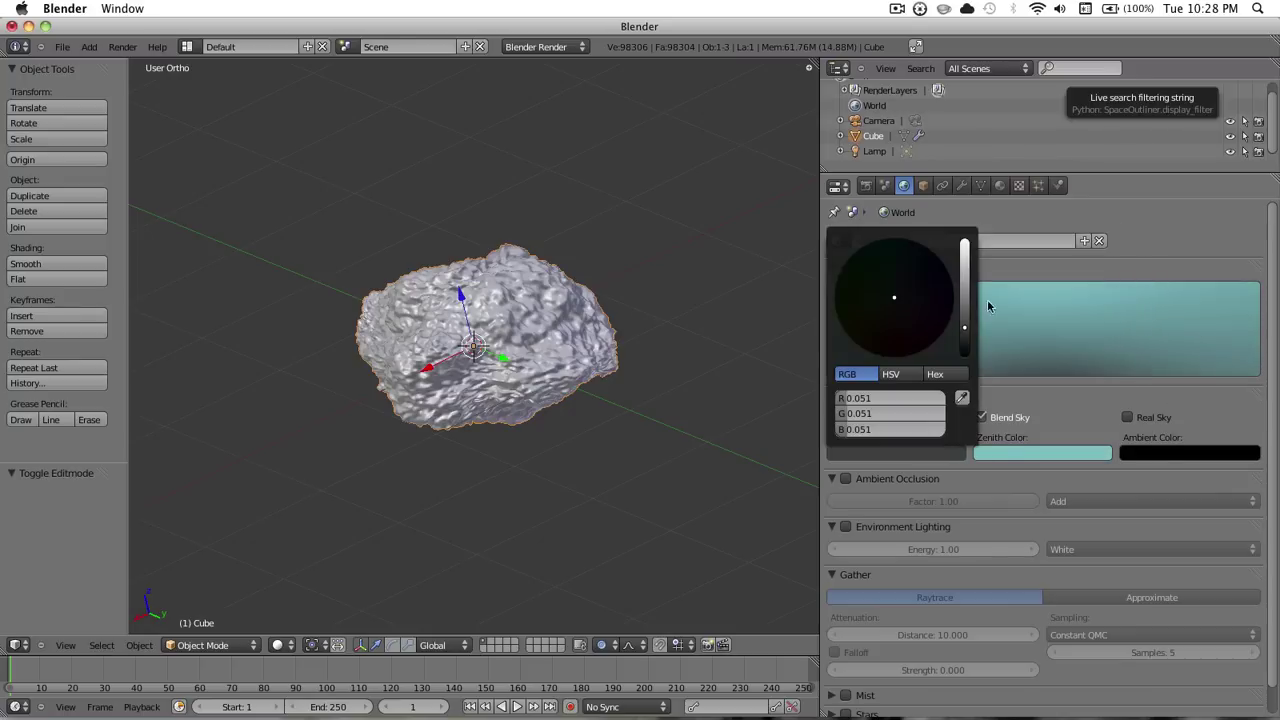
click(868, 453)
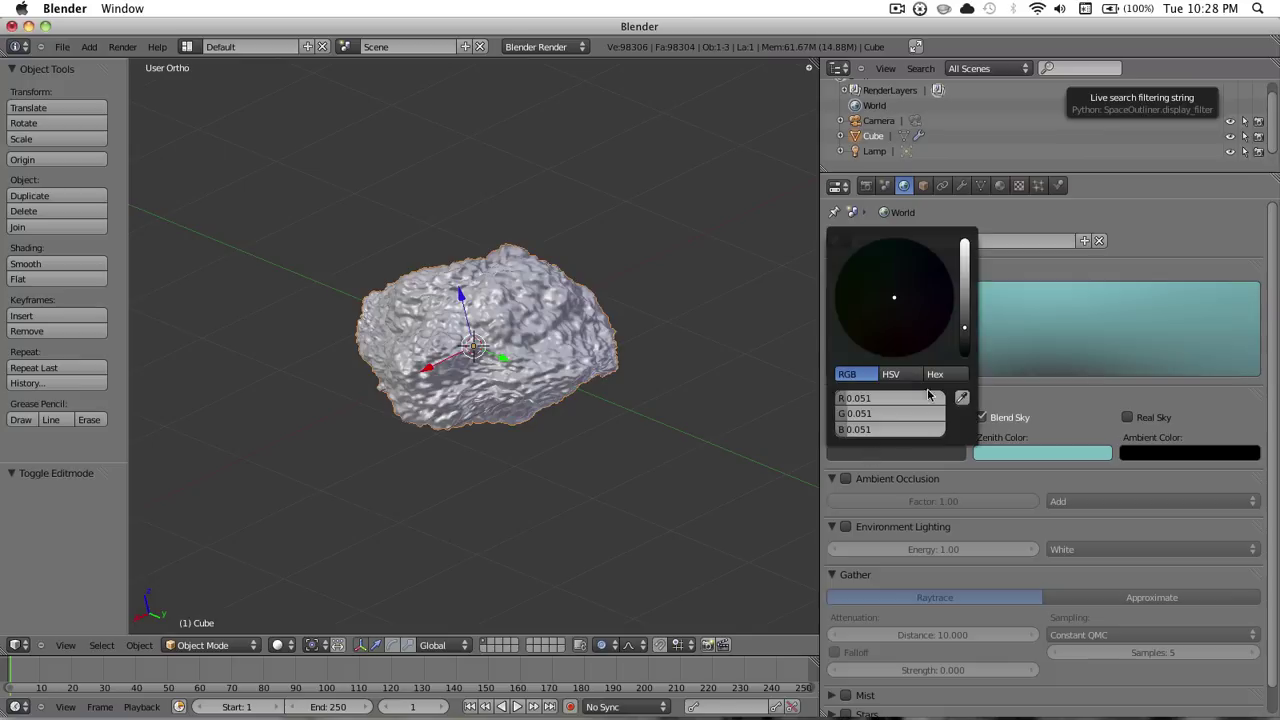
click(966, 306)
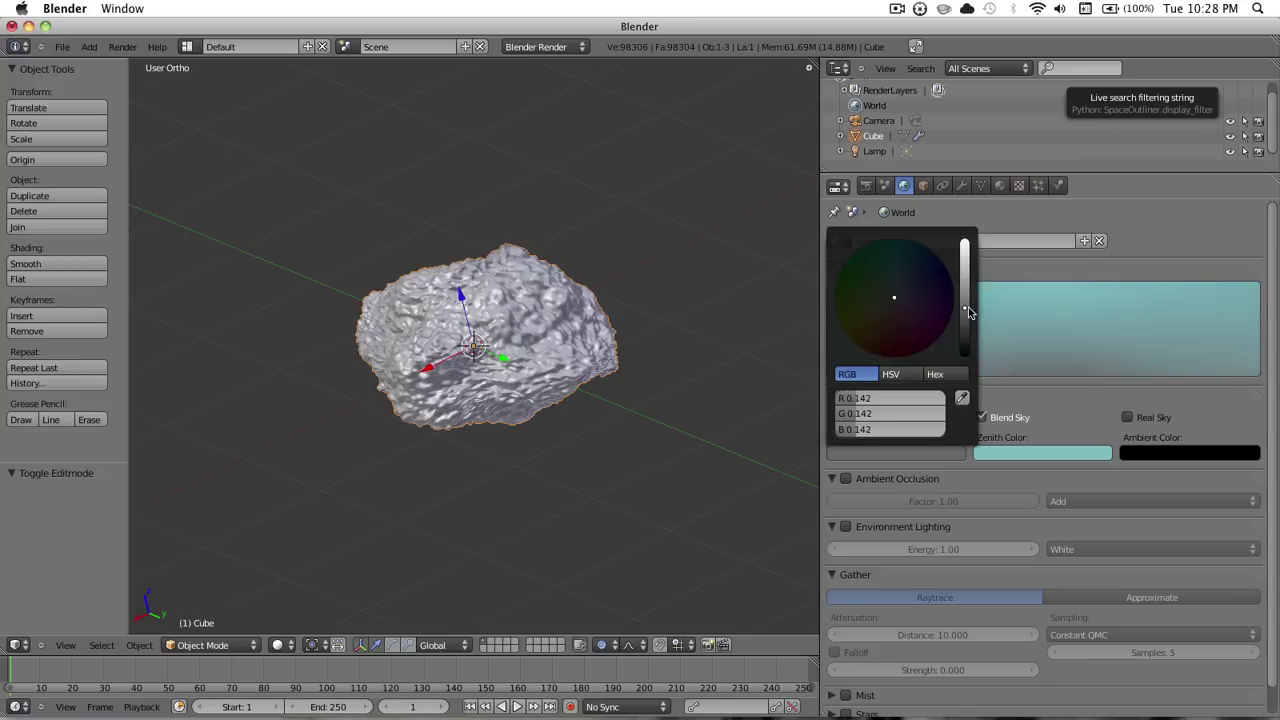
click(899, 268)
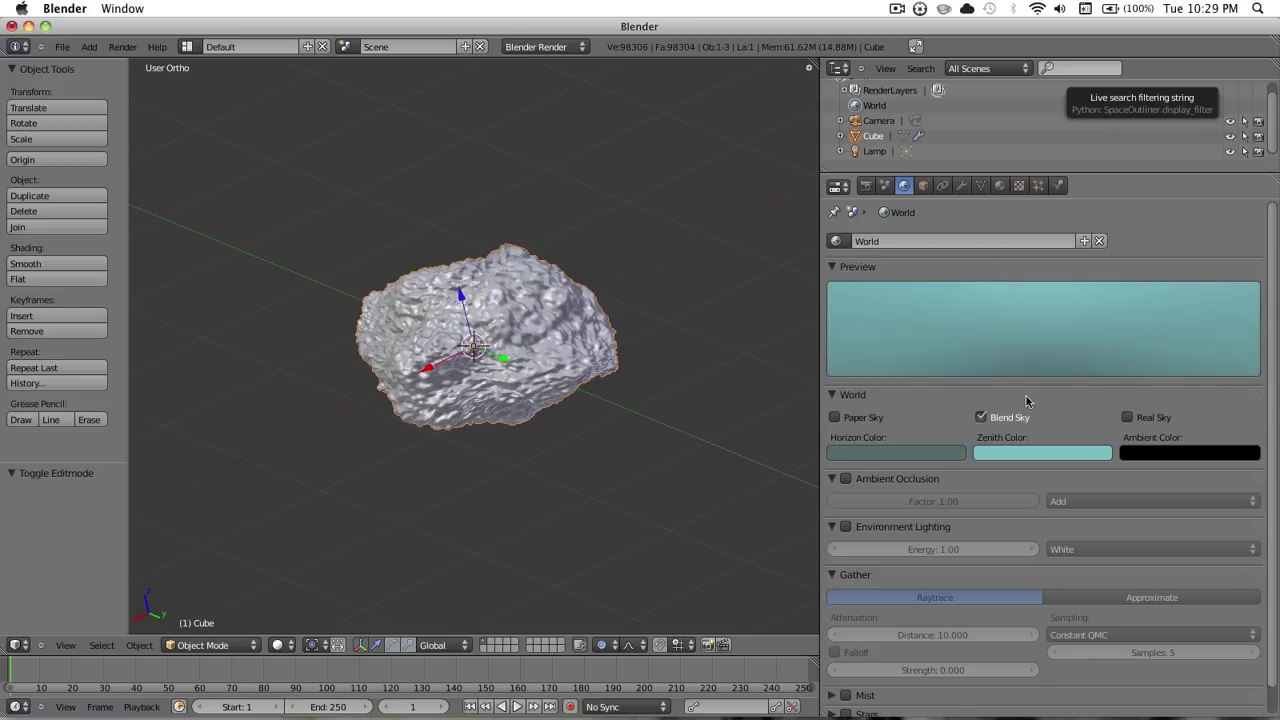